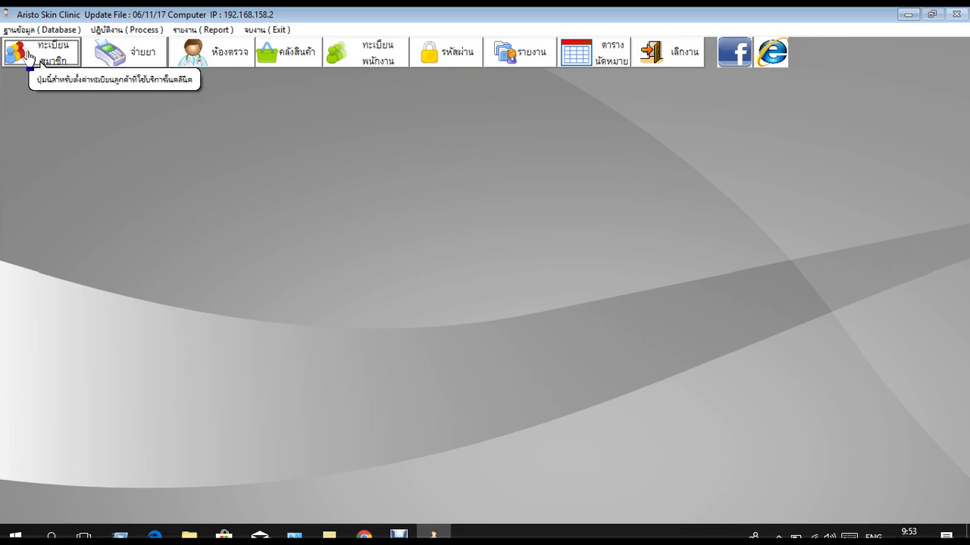
Open the customer registration form and load the second customer in the list using the search by member code
left_click(29, 54)
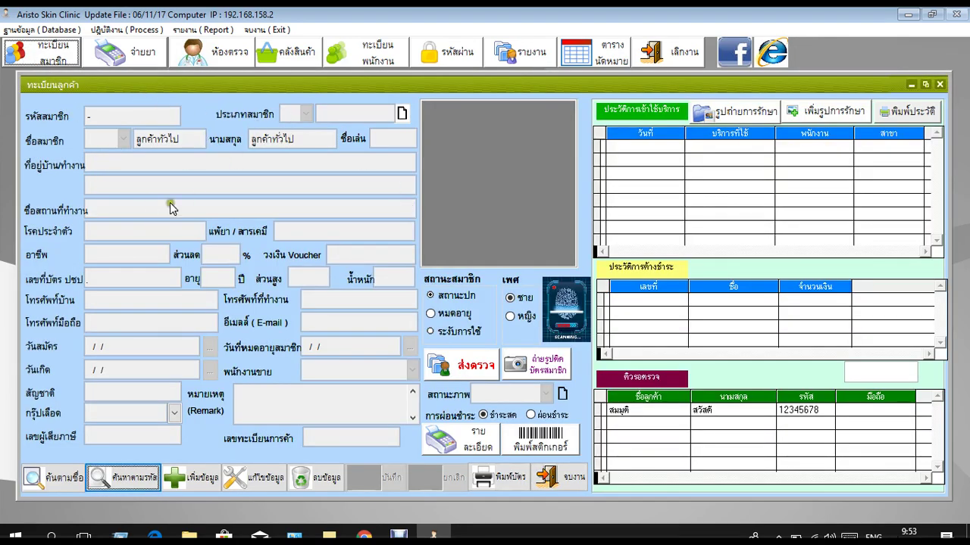
left_click(112, 489)
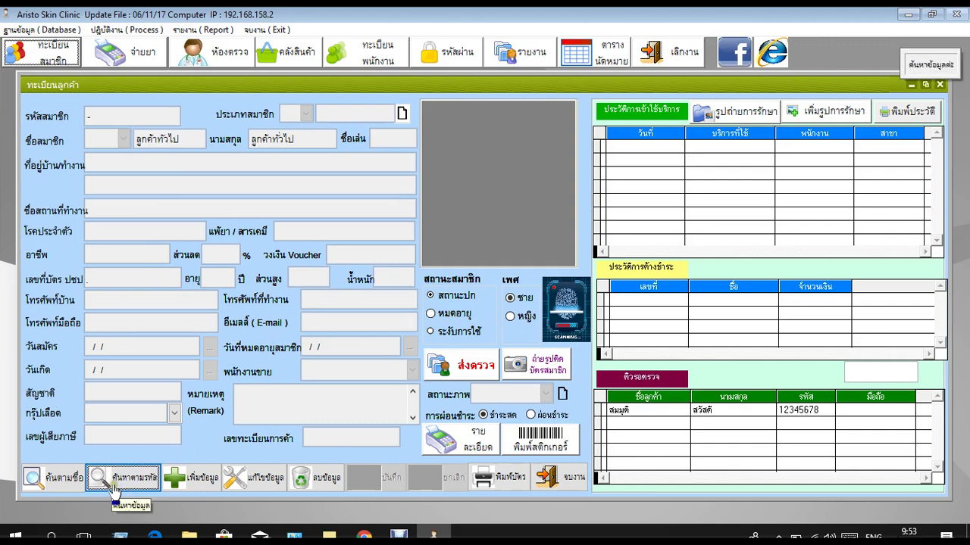
left_click(420, 196)
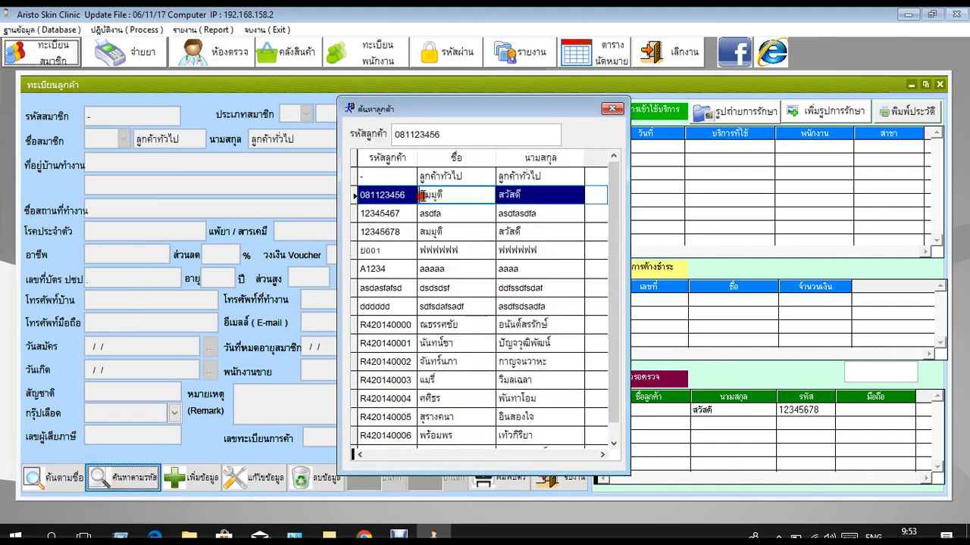
left_click(612, 108)
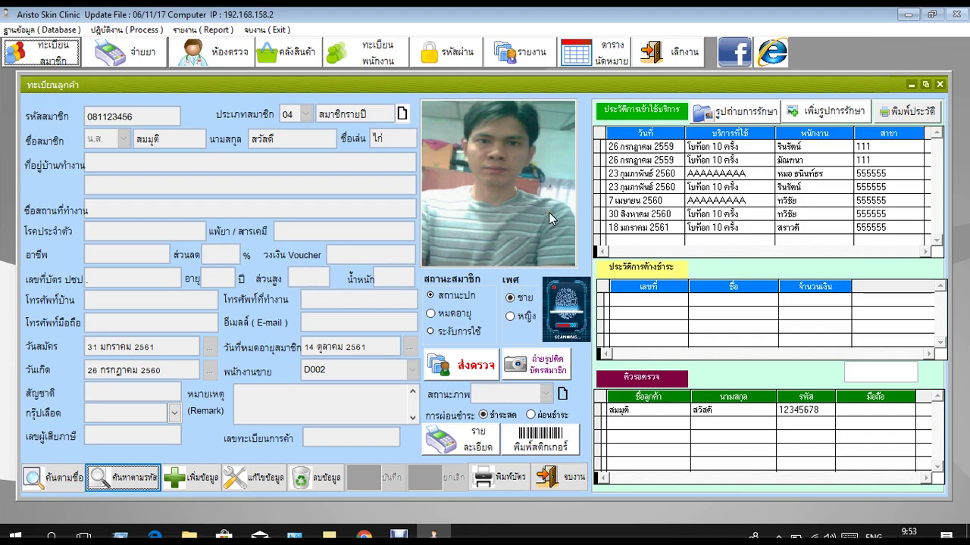
Open the loaded customer's record for editing and save it with its existing details
left_click(262, 481)
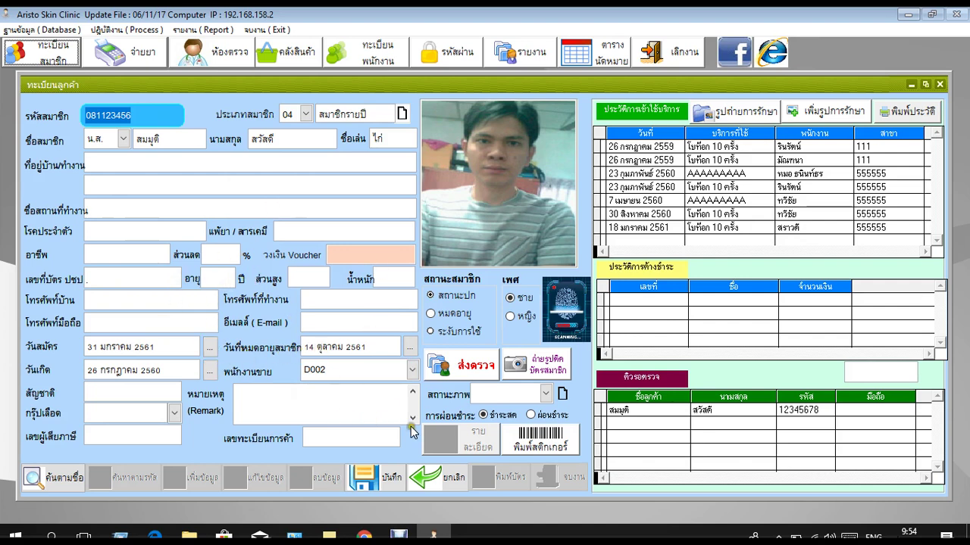
left_click(365, 483)
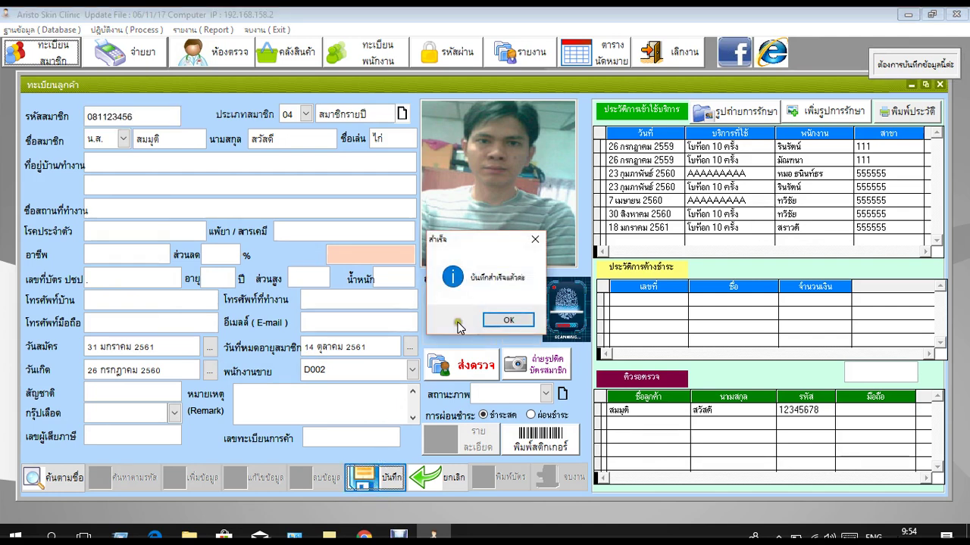
left_click(497, 322)
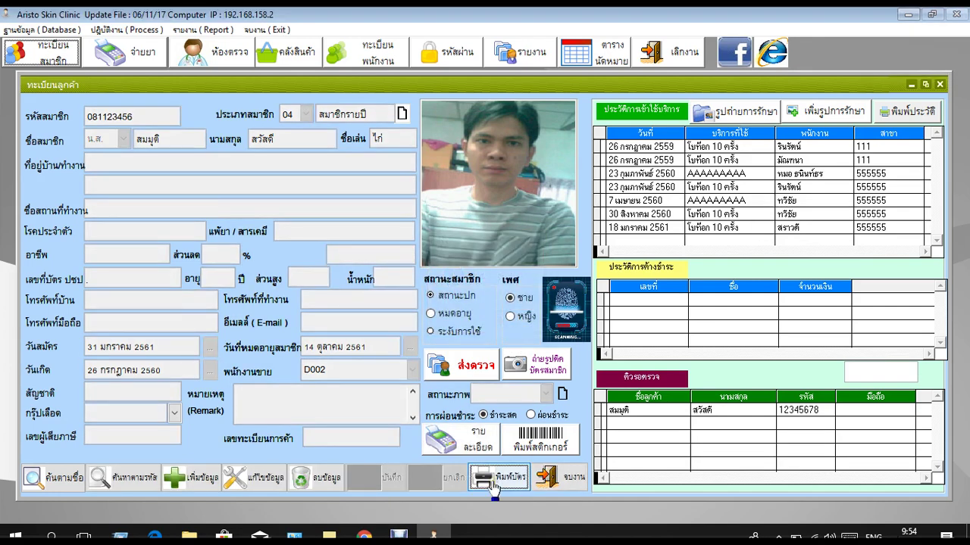
Preview the customer's member card for printing, view it at 150% and close the preview
left_click(492, 483)
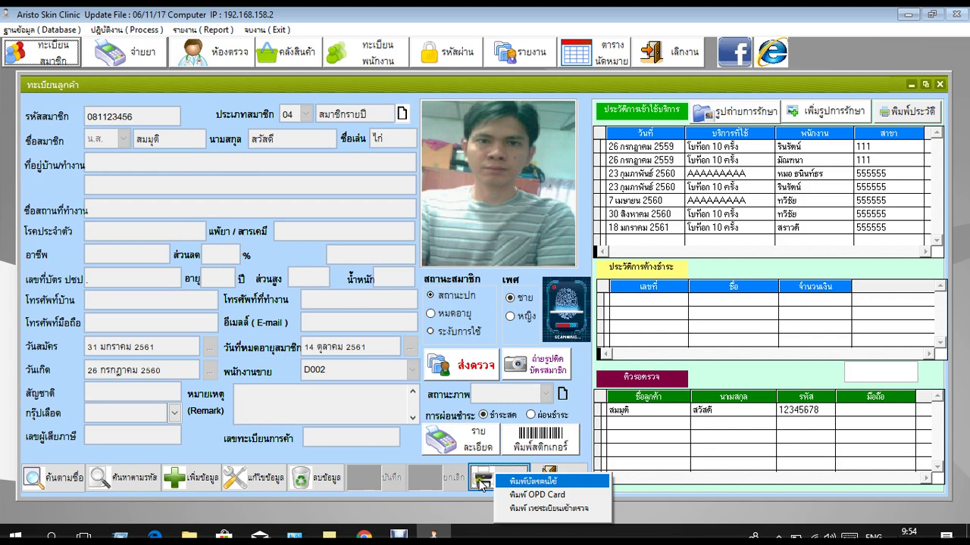
left_click(564, 482)
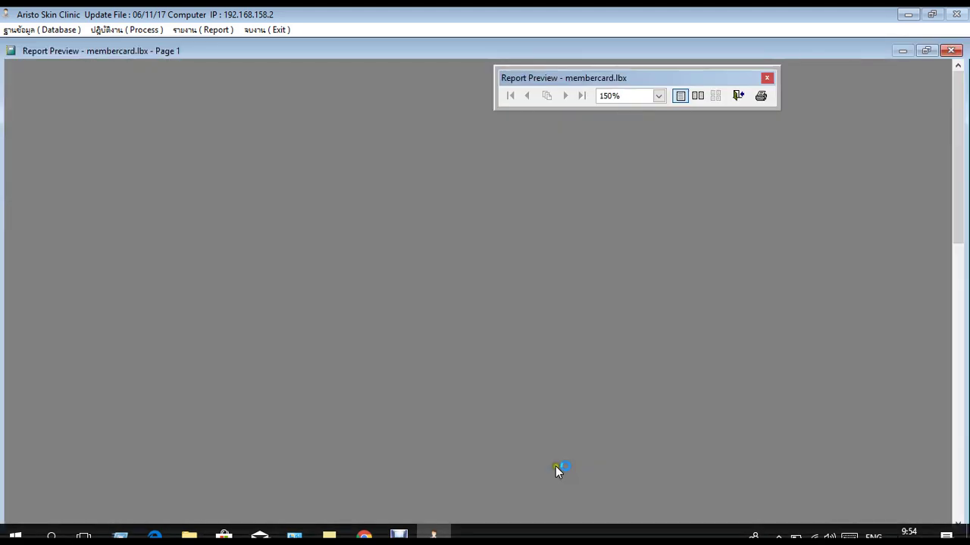
left_click(658, 97)
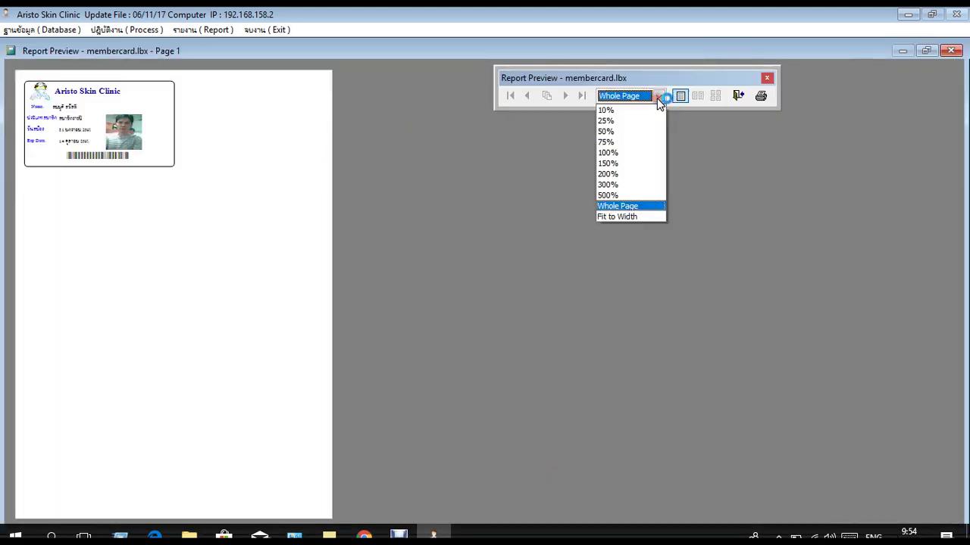
left_click(621, 162)
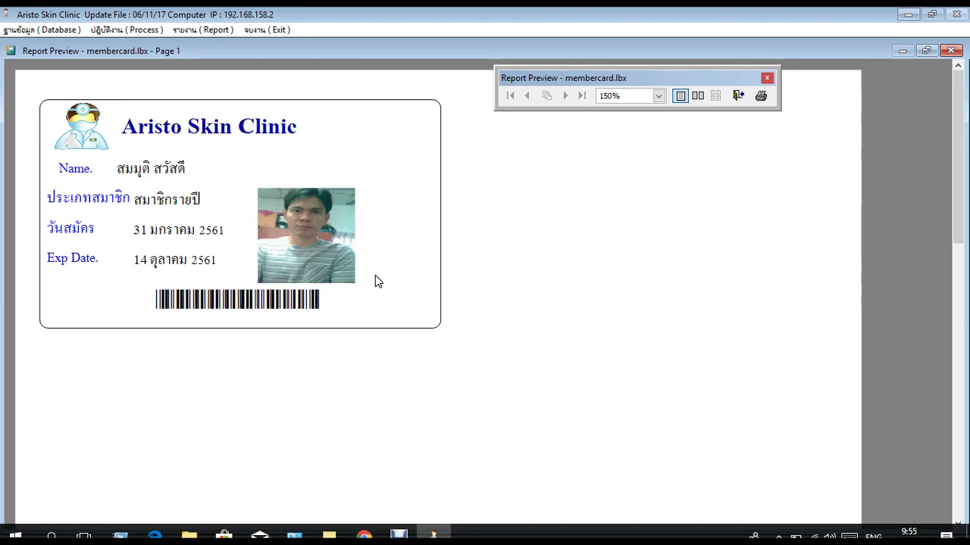
left_click(738, 98)
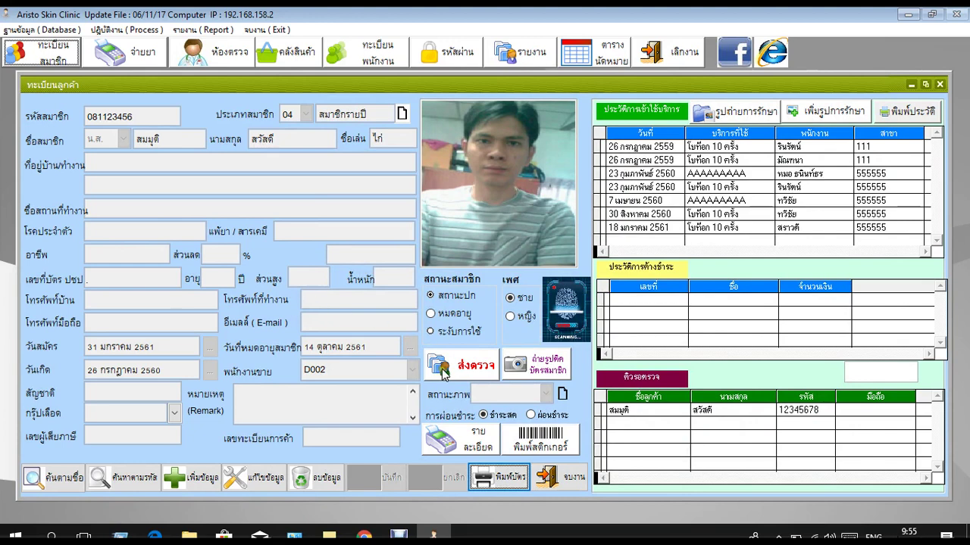
Preview the customer's OPD Card for printing, view it at 100% and close the preview
left_click(488, 477)
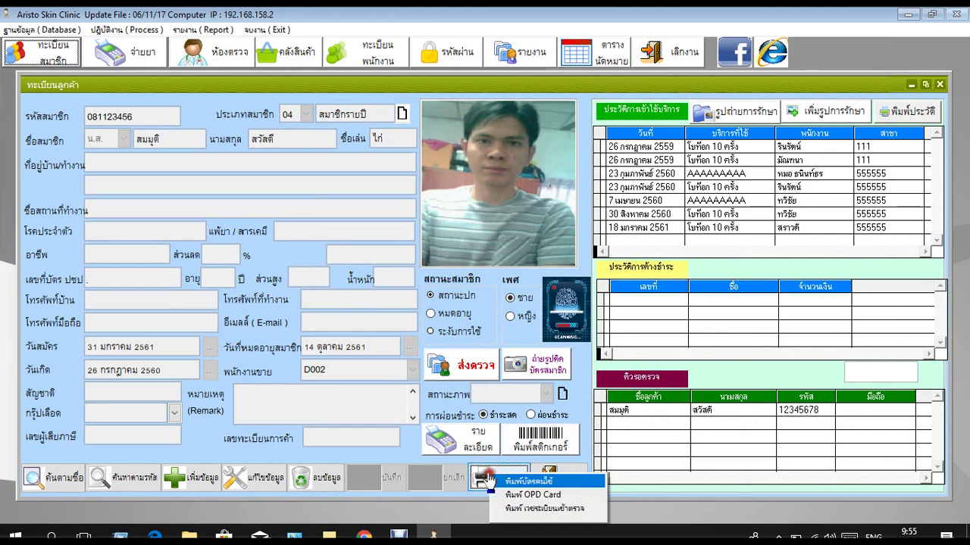
left_click(525, 494)
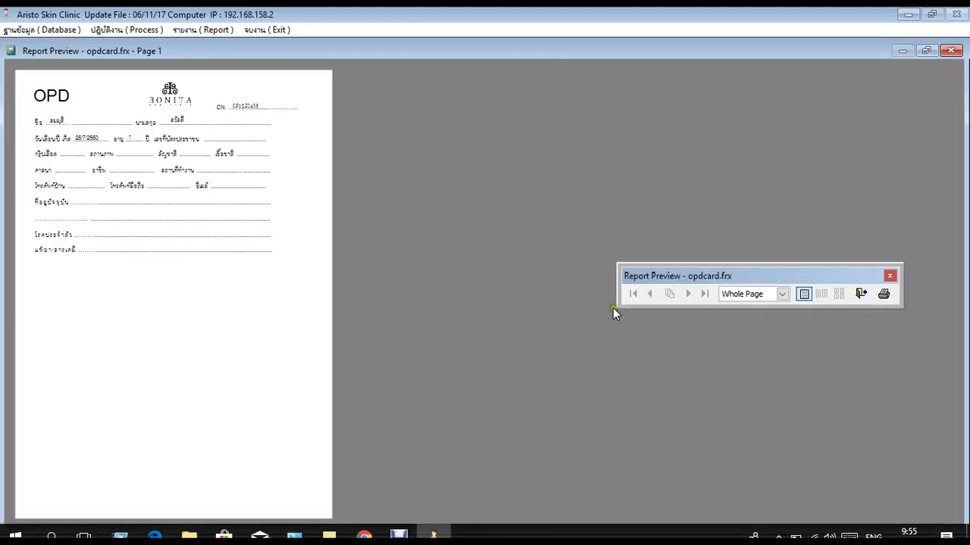
left_click(782, 294)
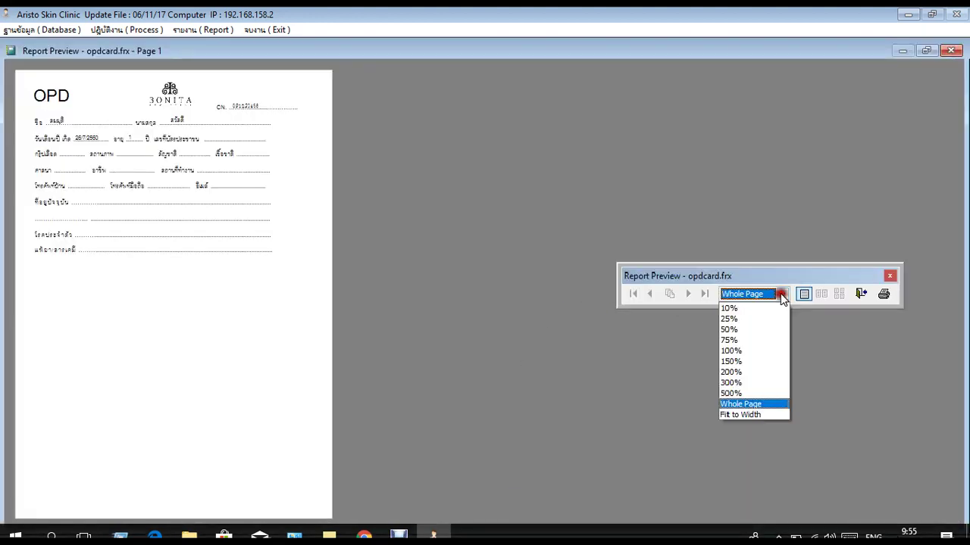
left_click(748, 353)
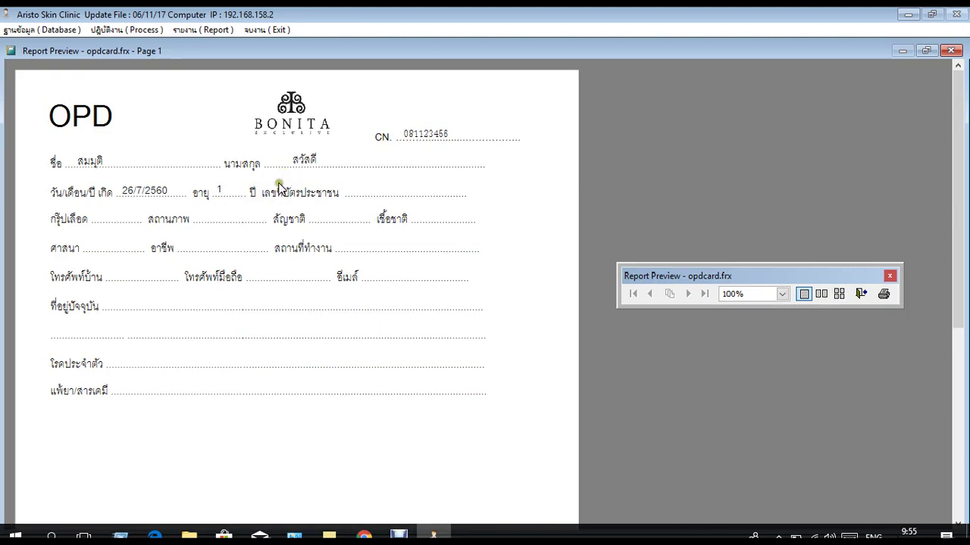
left_click(867, 301)
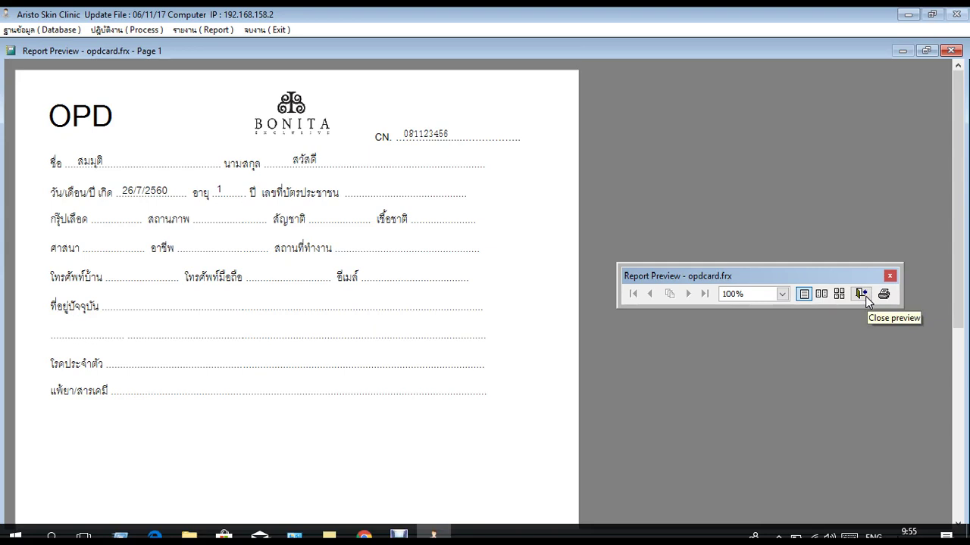
left_click(867, 299)
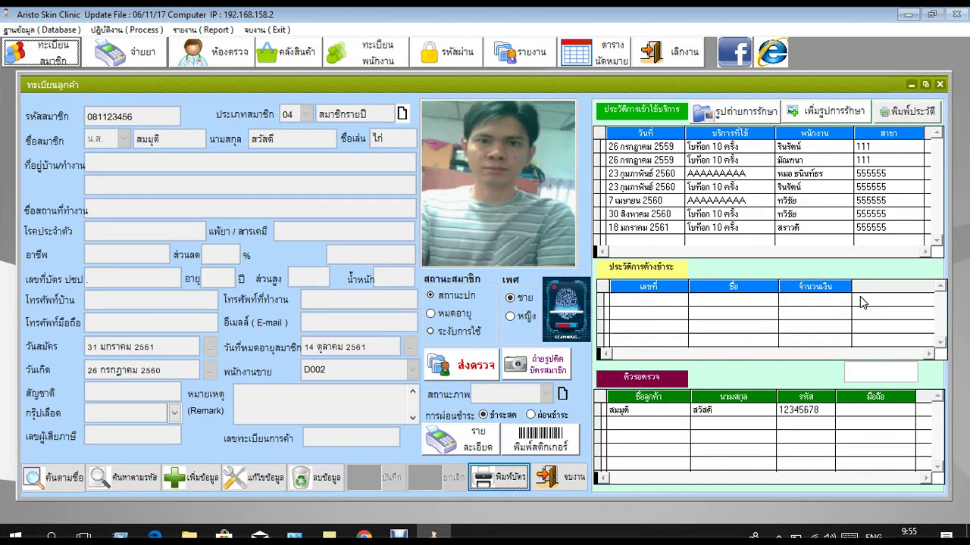
View the member fingerprint capture window for this customer and close it without recording a fingerprint
left_click(570, 315)
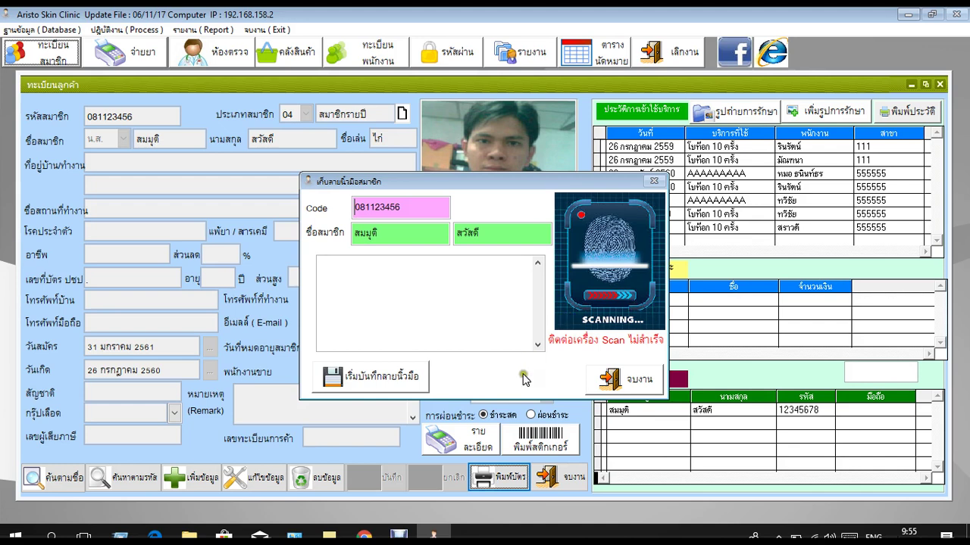
left_click(604, 388)
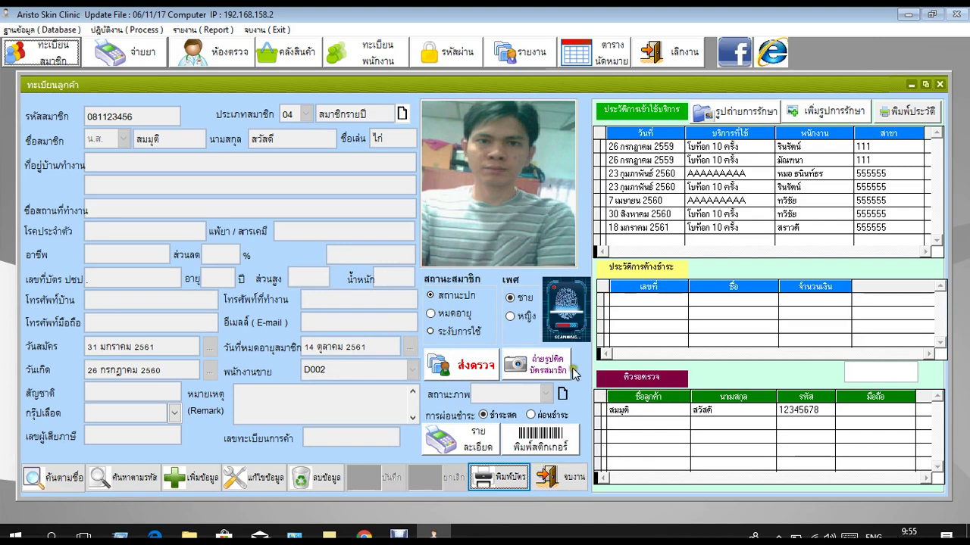
Find the same customer through the search by name and load the second entry of the list into the form
left_click(61, 483)
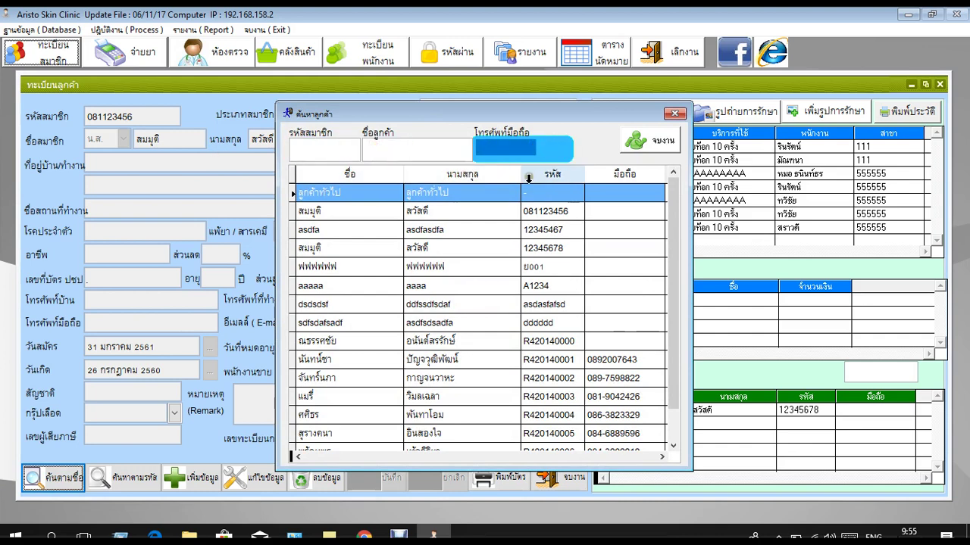
left_click(650, 140)
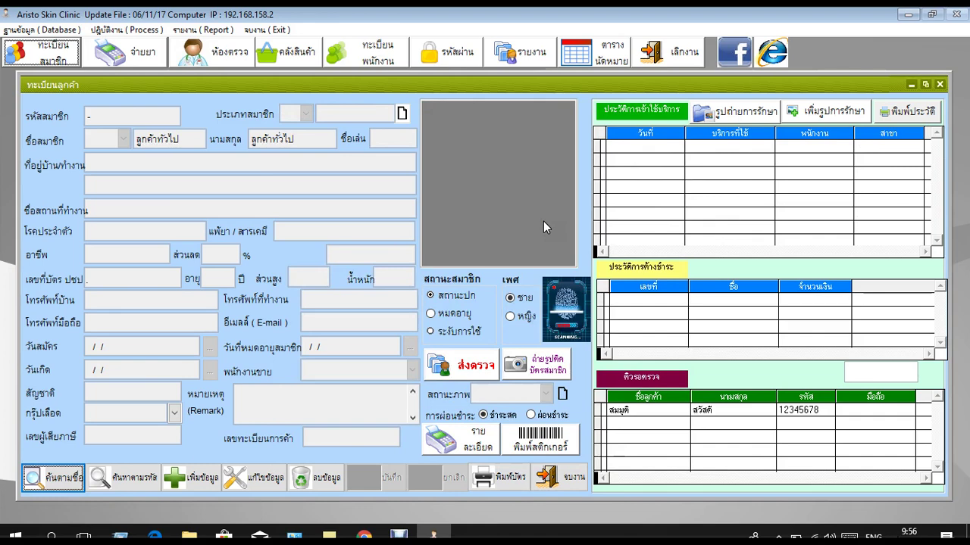
left_click(54, 478)
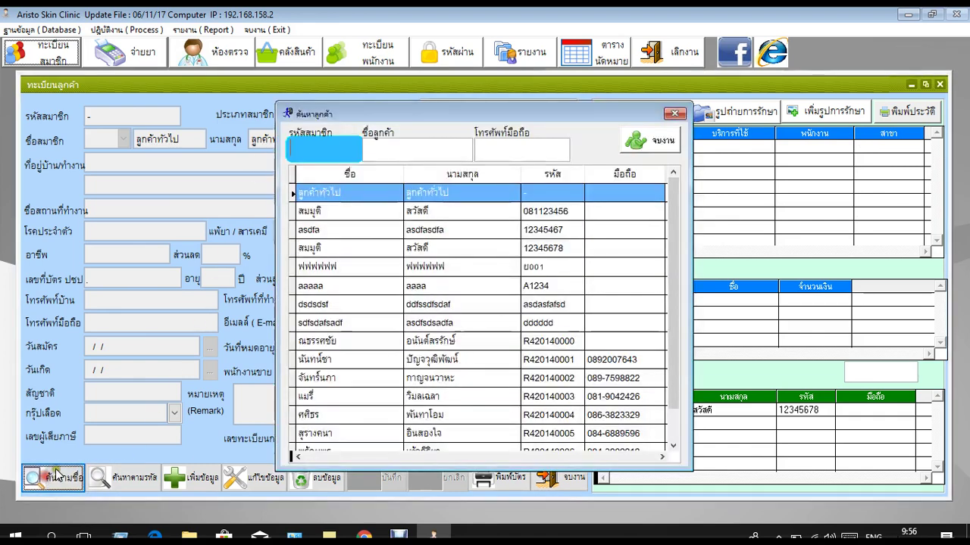
left_click(324, 211)
left_click(650, 140)
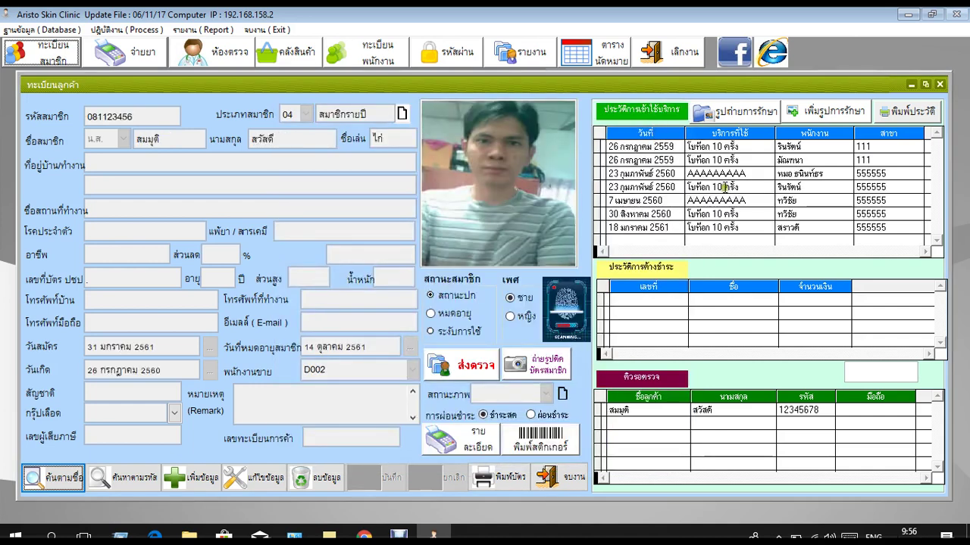
Select the AAAAAAAAA entry in the customer's service history, then close the customer registration form
left_click(764, 173)
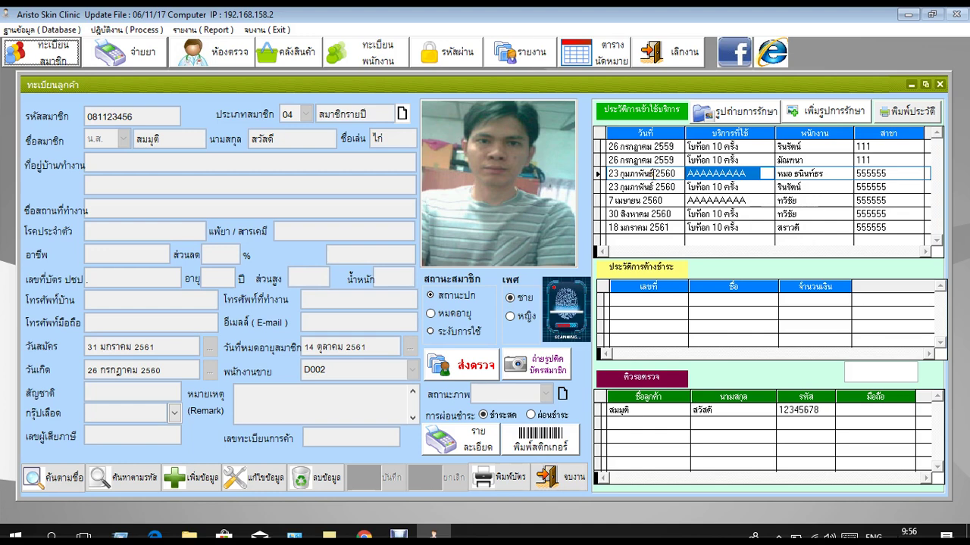
left_click(551, 479)
left_click(459, 318)
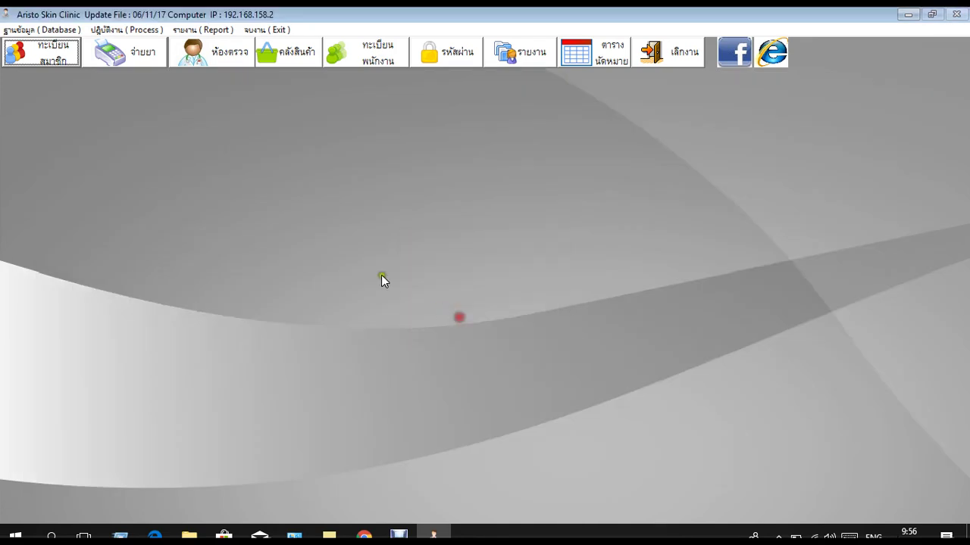
Open the Package/Course/Treatment register and look through its course list for the โบท๊อก courses and their prices
left_click(29, 30)
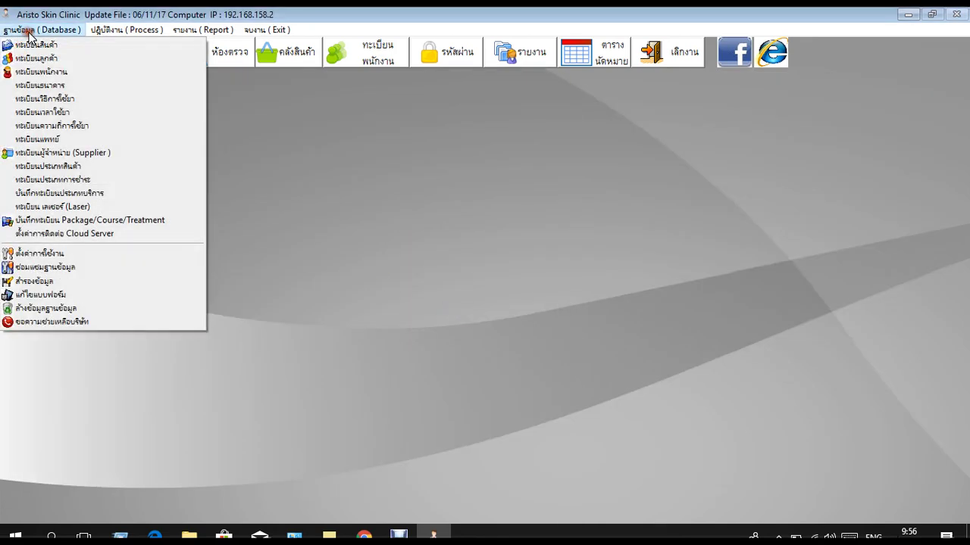
left_click(126, 220)
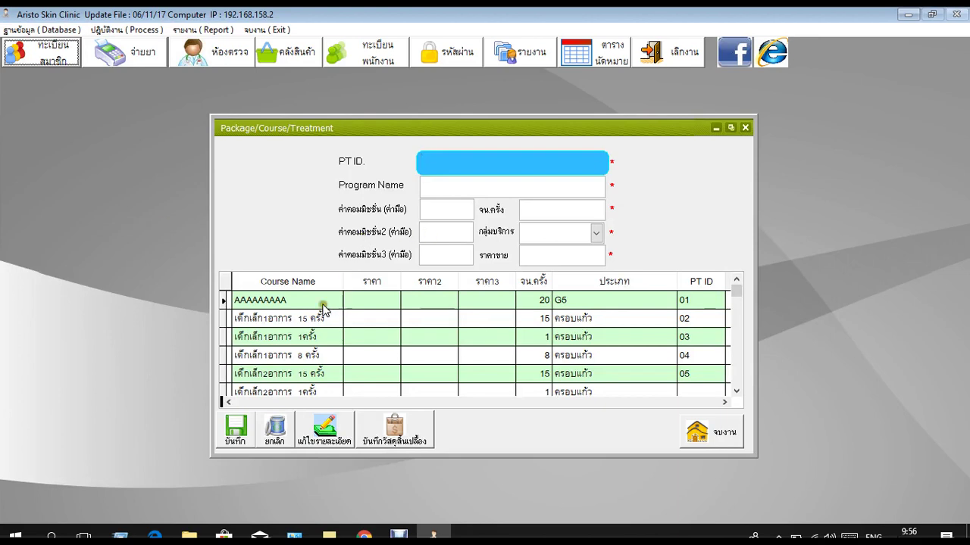
left_click(738, 391)
left_click(737, 390)
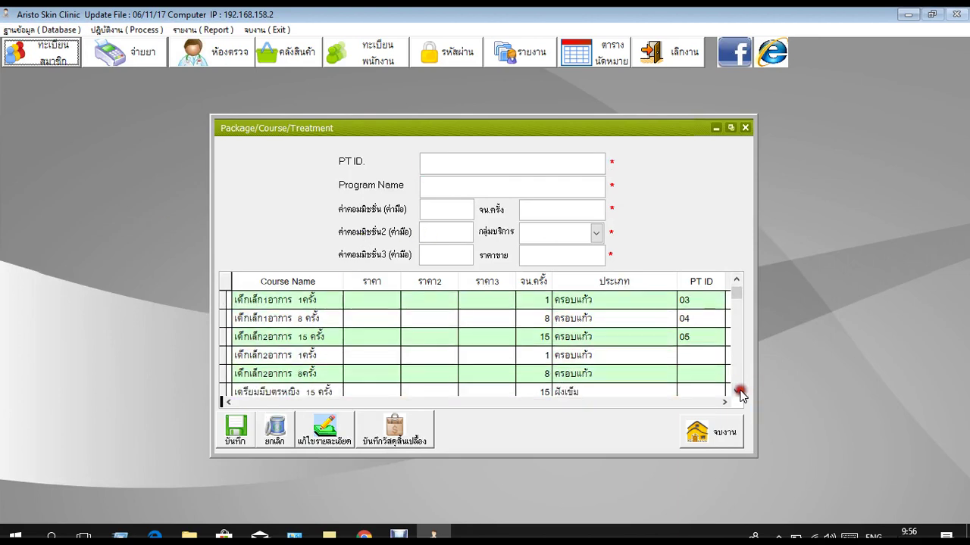
left_click(738, 391)
left_click(738, 391)
left_click(738, 391)
left_click(738, 390)
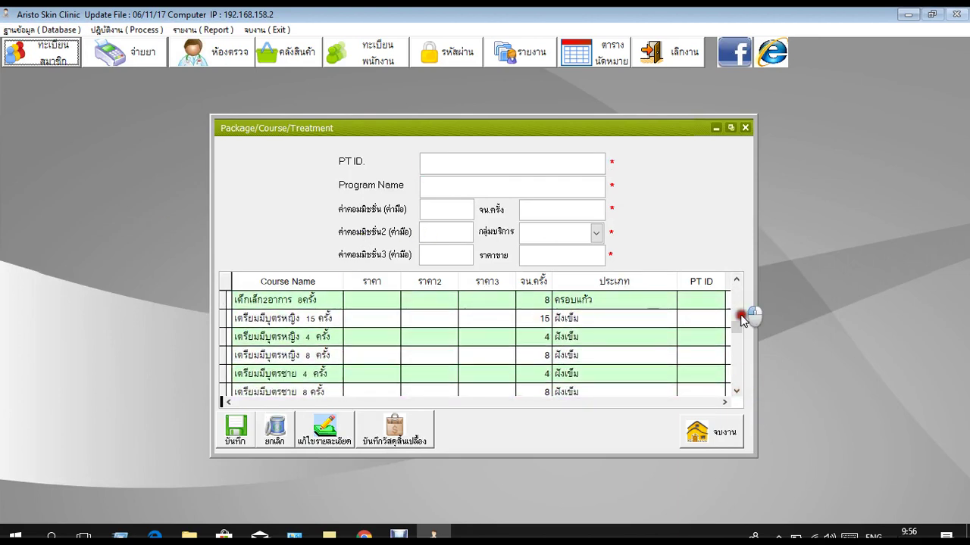
left_click_drag(741, 321, 740, 364)
scroll(454, 310, "up", 2)
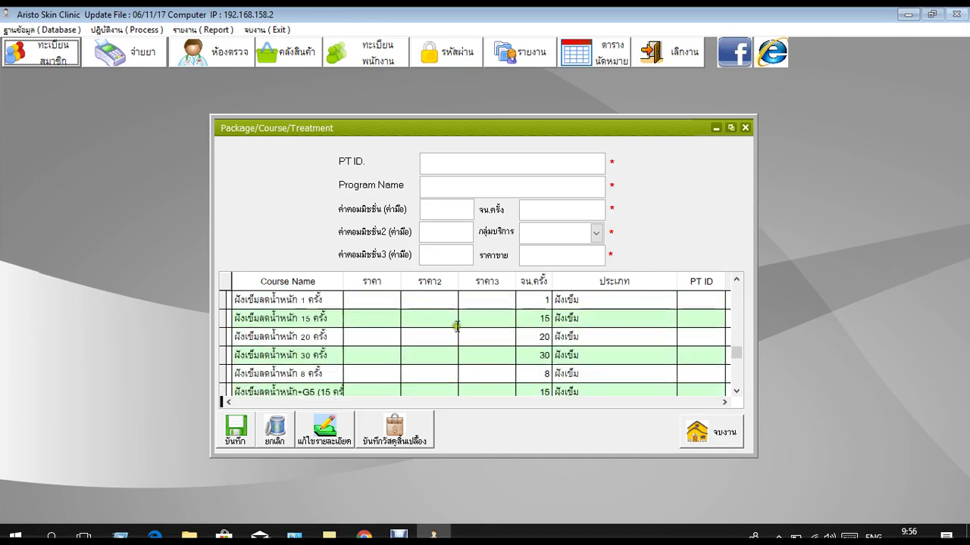
scroll(456, 327, "up", 4)
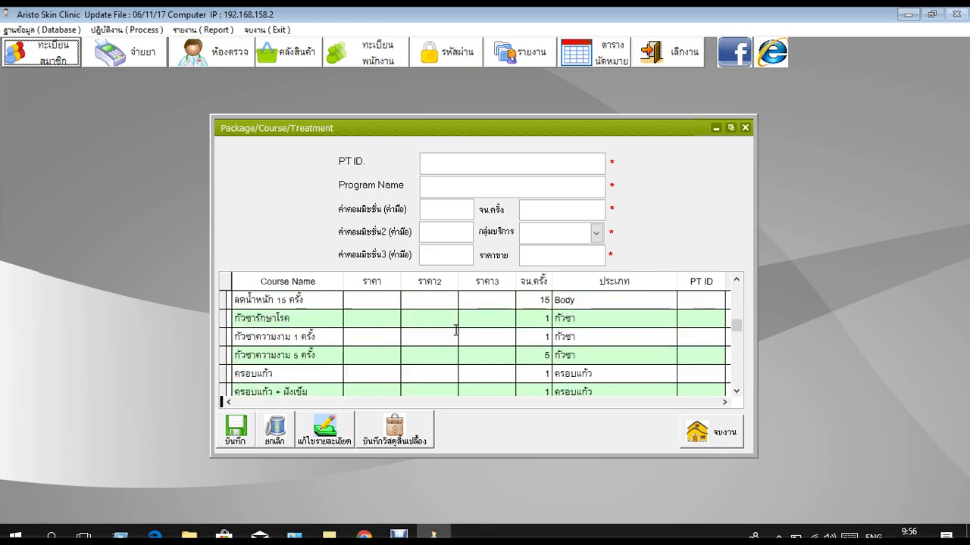
scroll(456, 329, "up", 4)
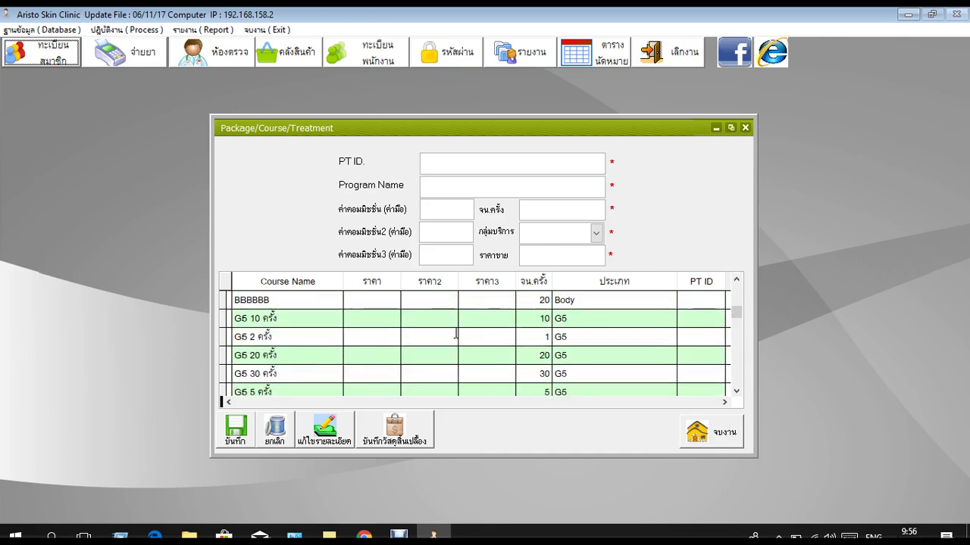
scroll(258, 361, "up", 4)
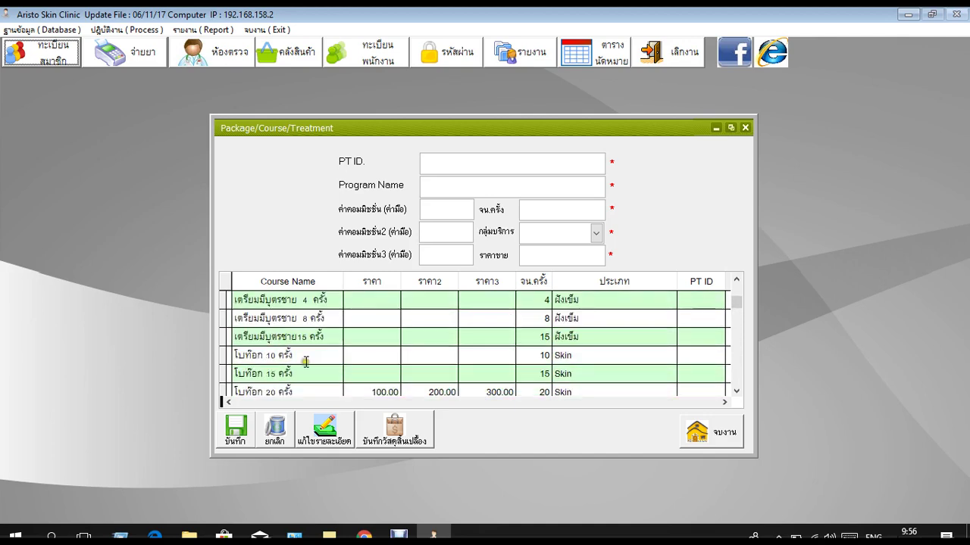
scroll(308, 367, "up", 3)
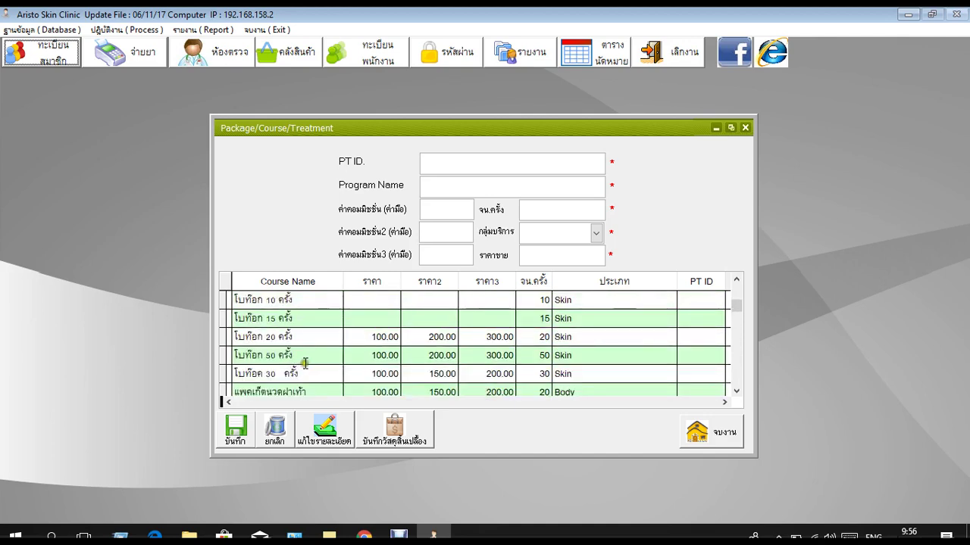
Select the โบท๊อค 30 ครั้ง course and its first price (ราคา) in the course list
left_click(309, 371)
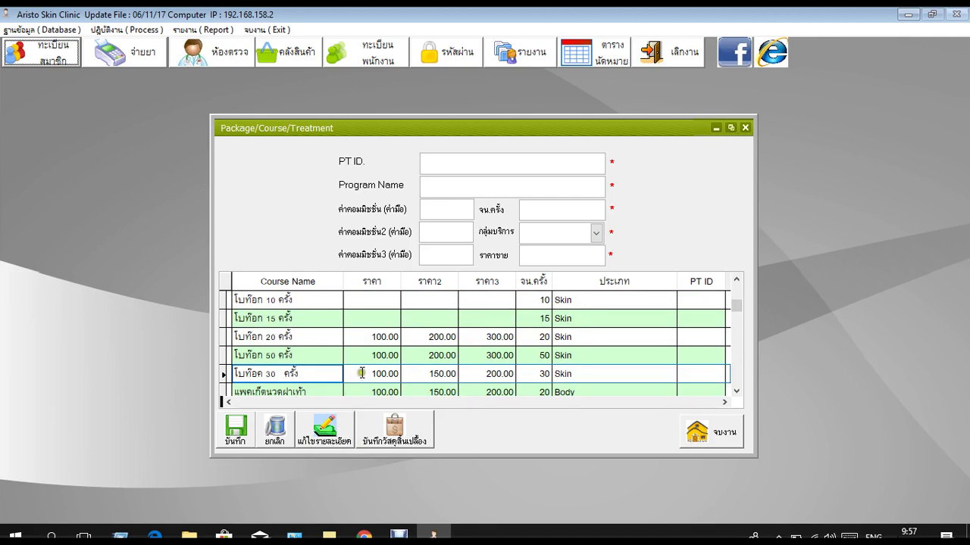
left_click(361, 373)
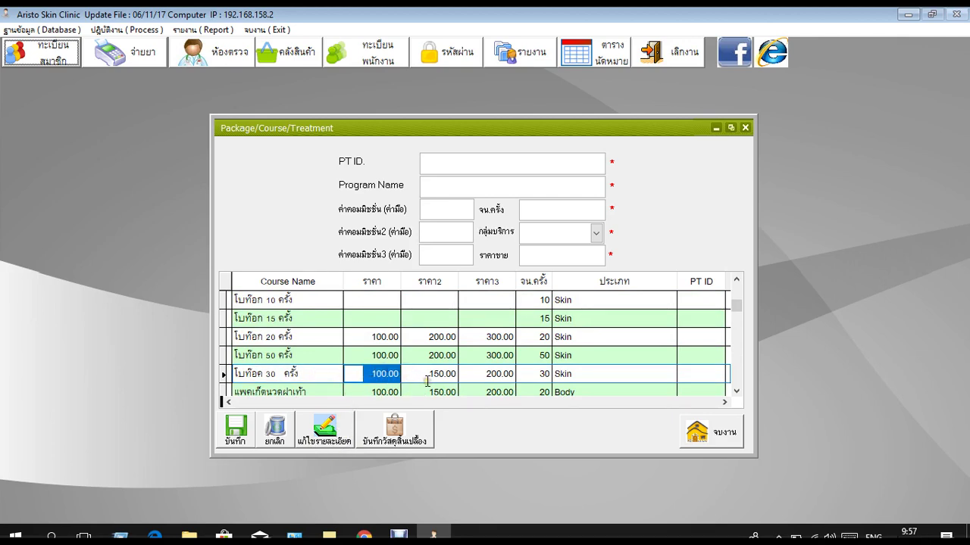
left_click(491, 157)
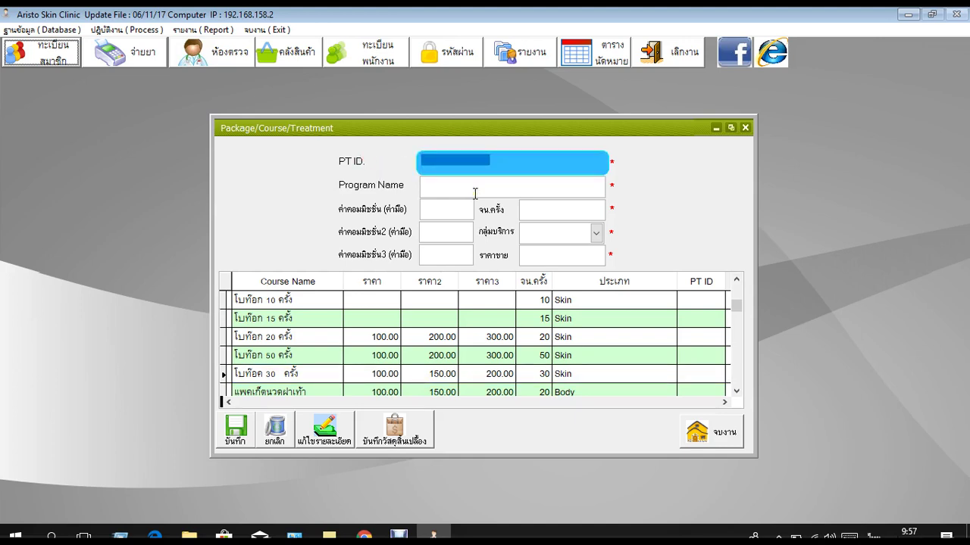
type("ลต")
type("น้")
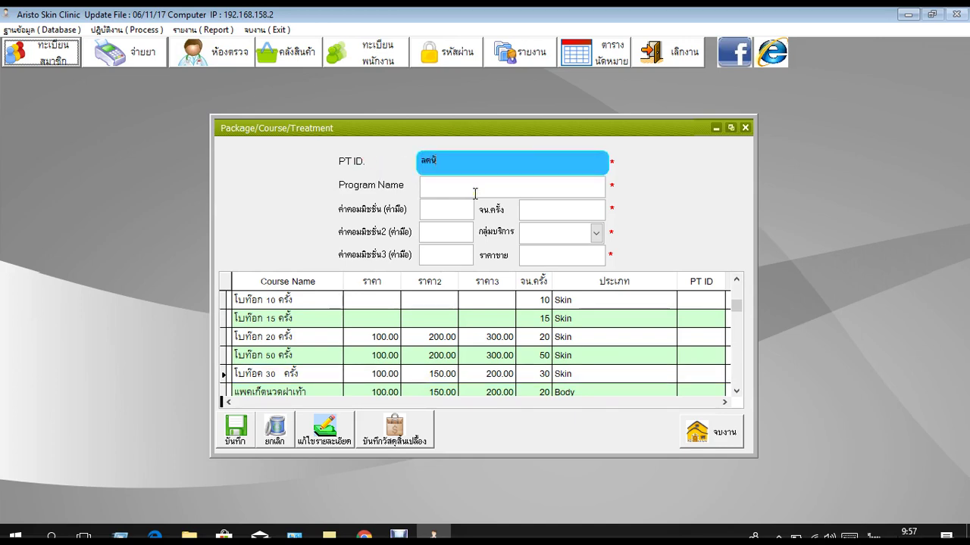
type("ำหนัก")
key("Return")
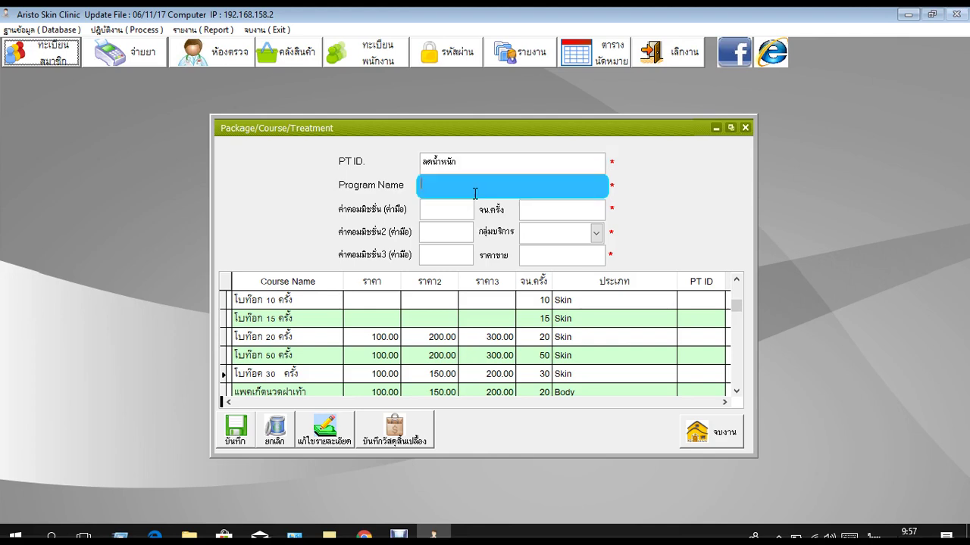
Set the new course's PT ID to P001 and its Program Name to ลดน้ำหนัก A
key("shift+Tab")
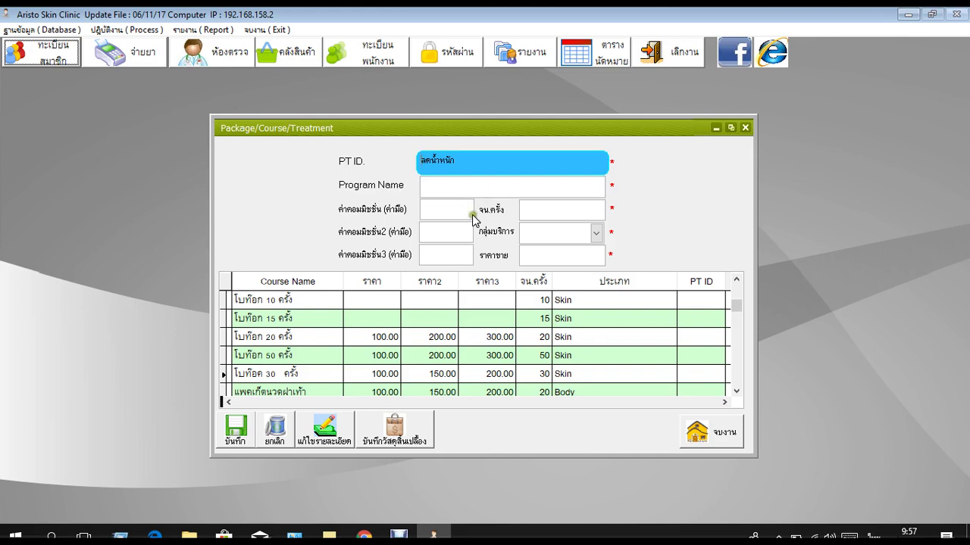
left_click_drag(471, 158, 346, 156)
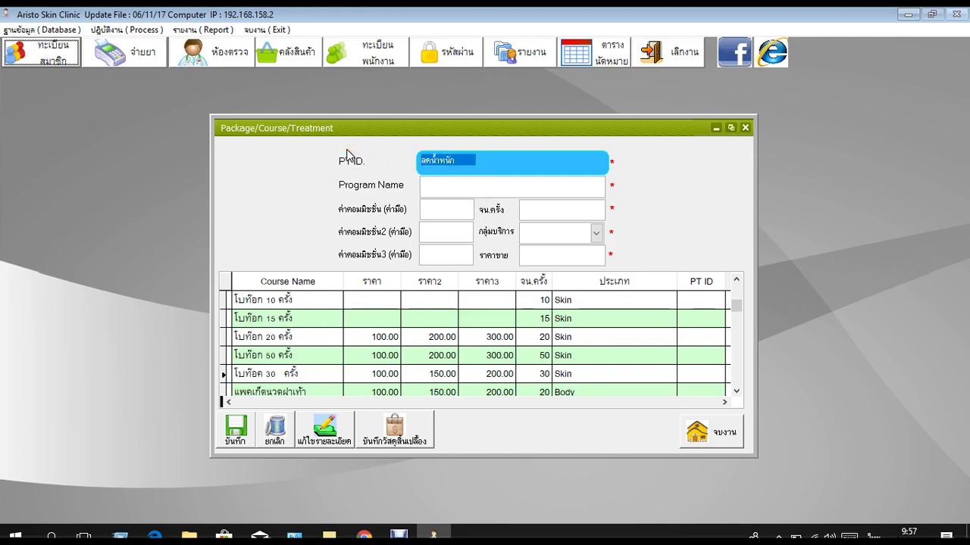
key("grave")
type("F")
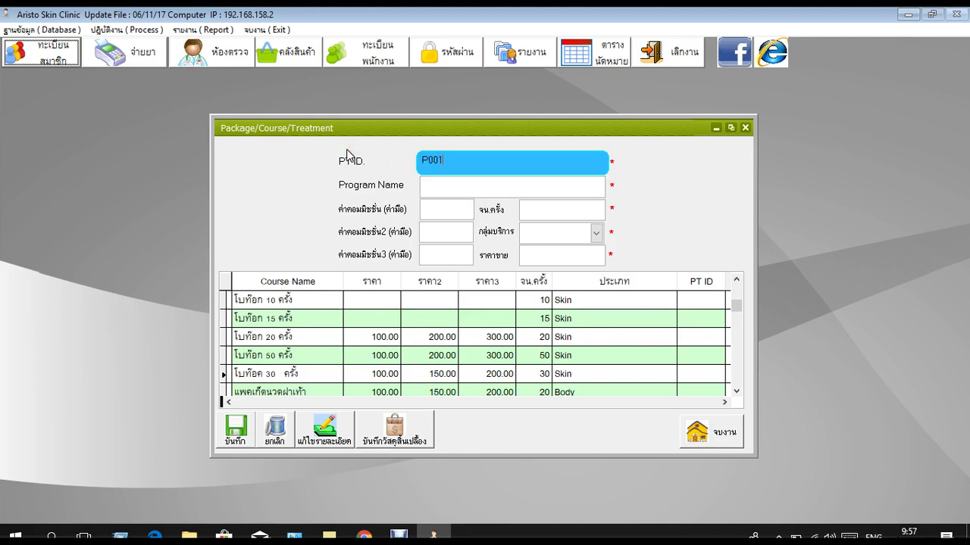
type("001")
key("Tab")
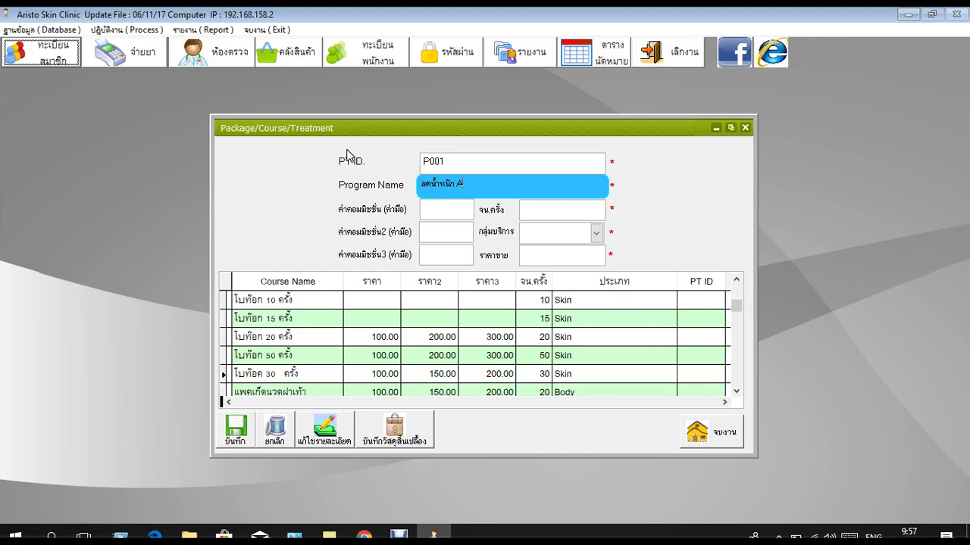
key("Tab")
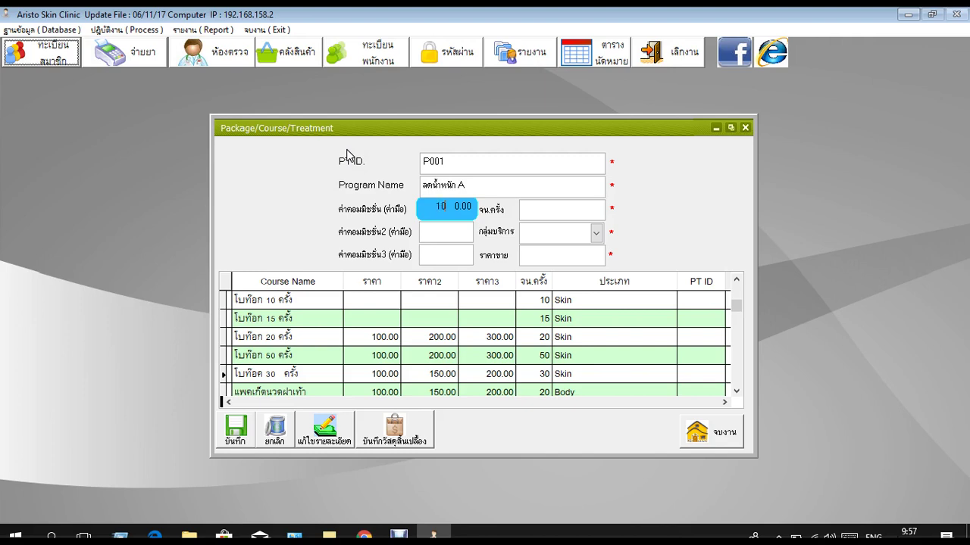
Set the new course's three commission (ค่ามือ) amounts to 100, 200 and 300
type("0")
key("Return")
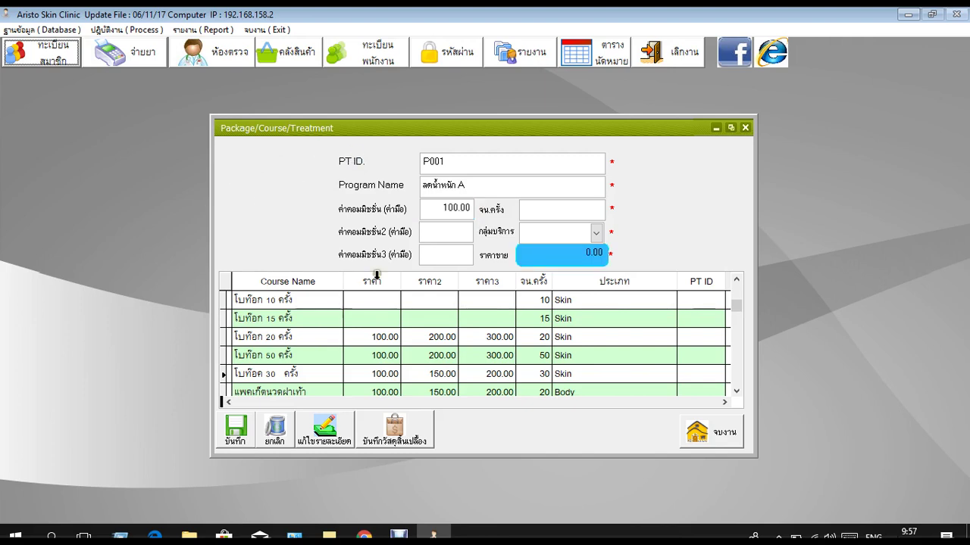
left_click(433, 233)
type("2")
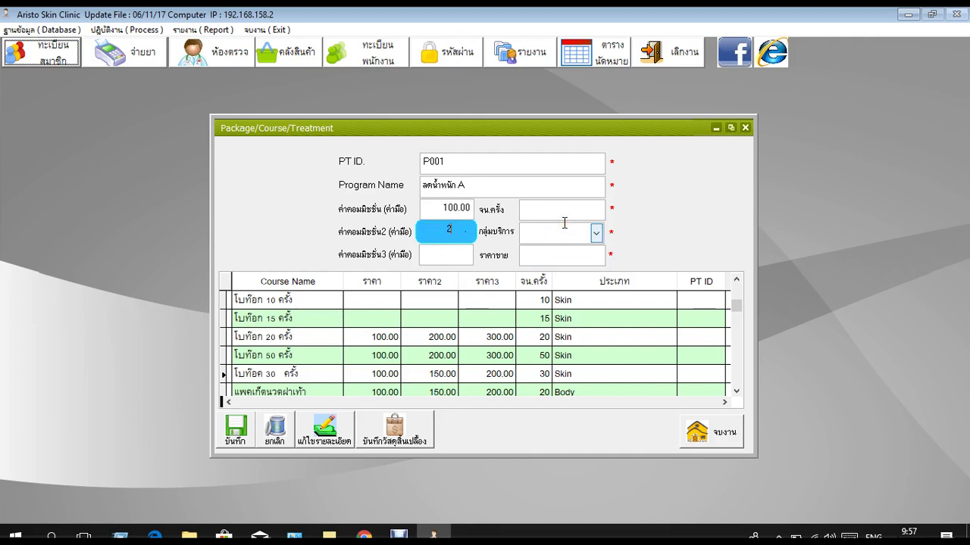
type("0")
key("Return")
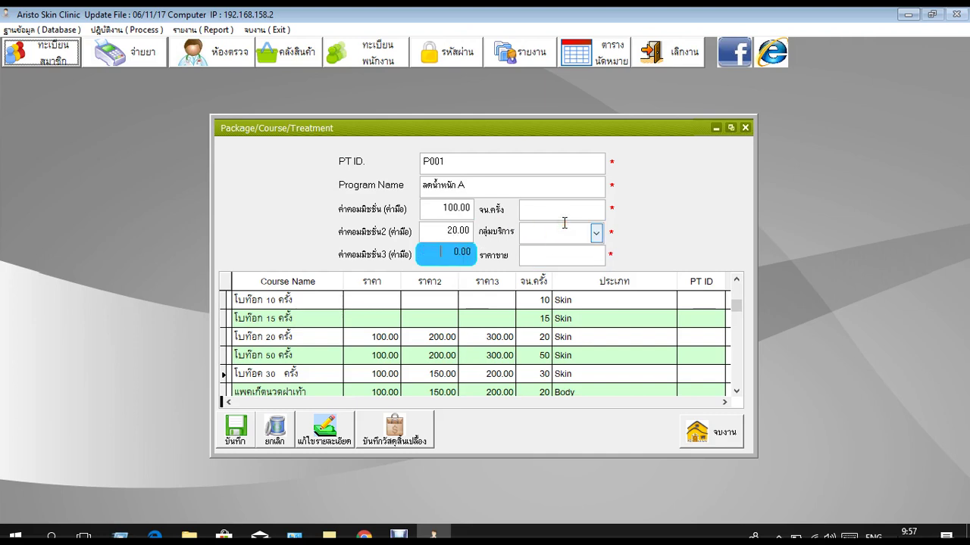
key("shift+Tab")
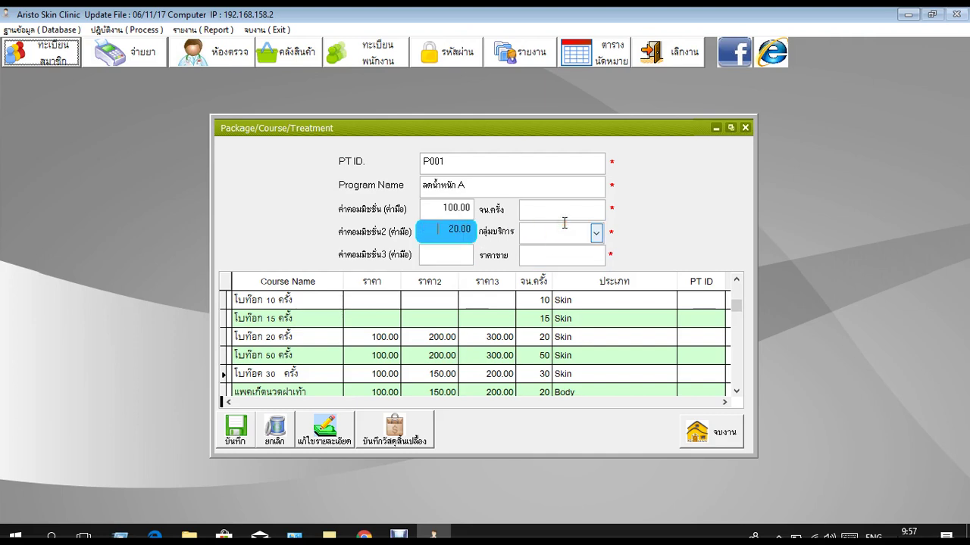
type("200")
key("Return")
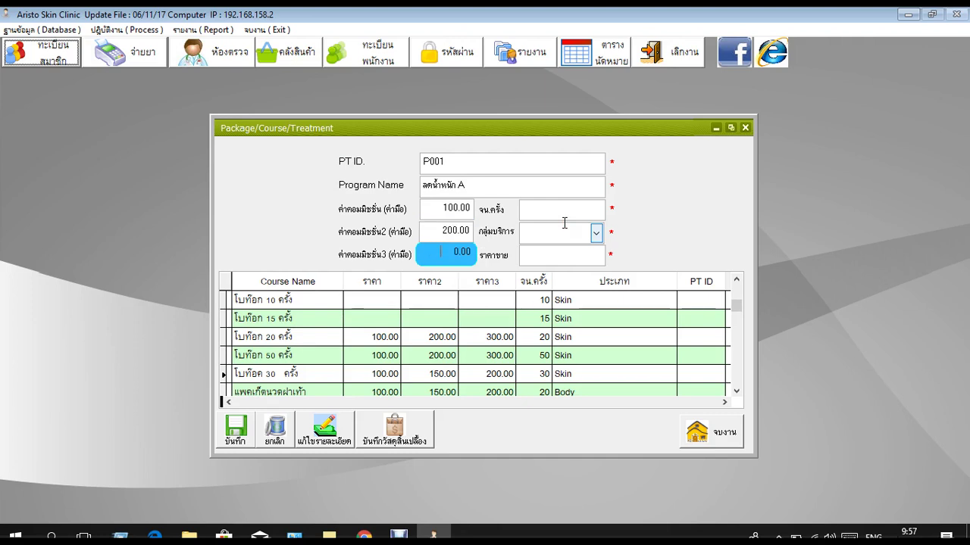
type("300.")
key("Return")
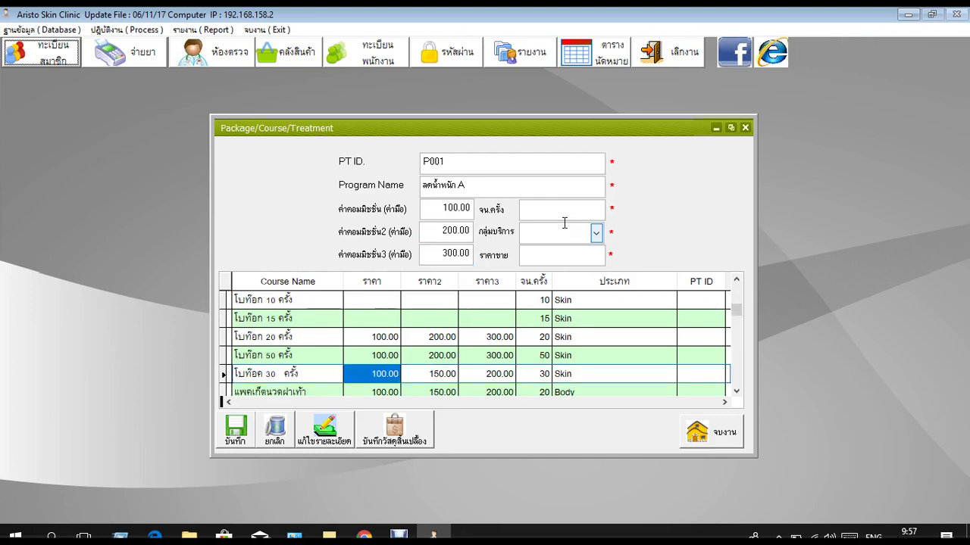
Set the number of sessions (จน.ครั้ง) to 20 and the service group (กลุ่มบริการ) to Body
left_click(534, 210)
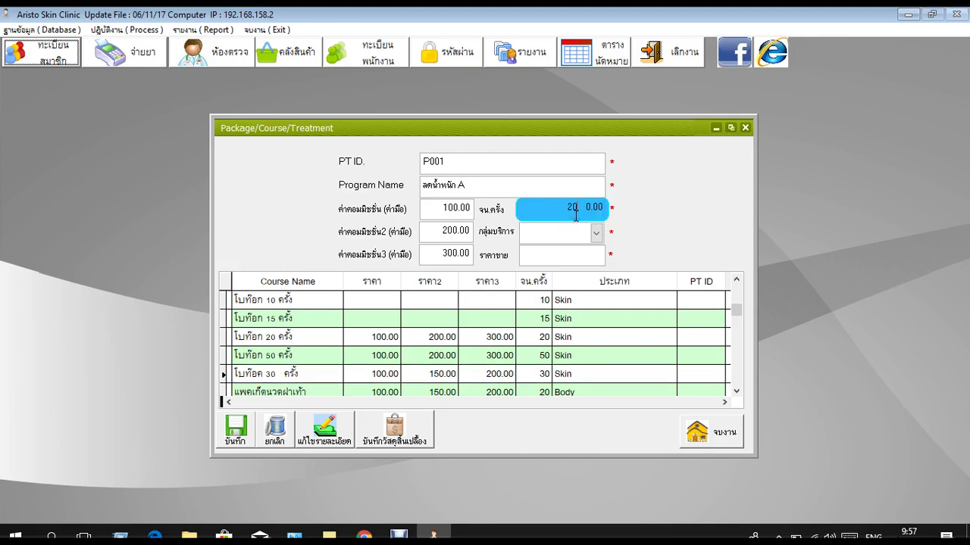
type("20")
key("Return")
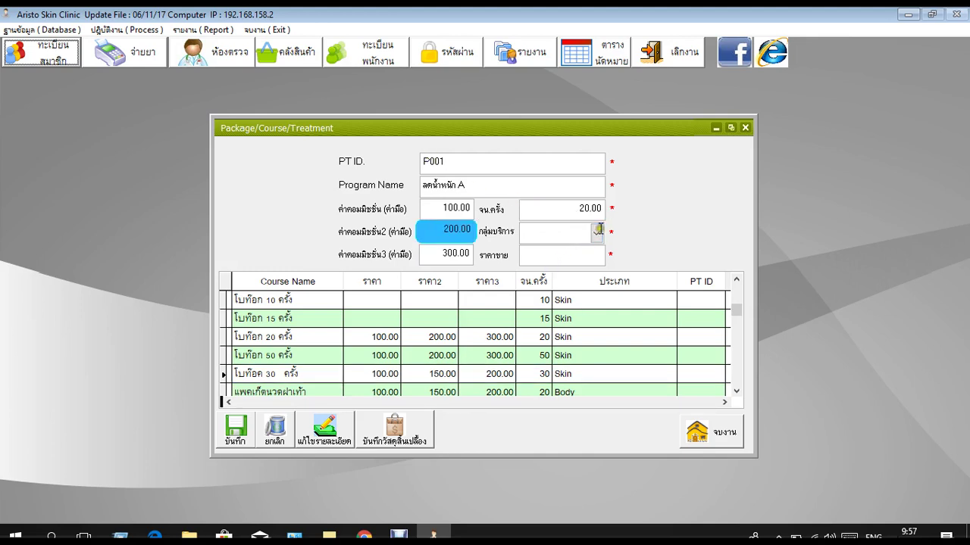
left_click(597, 230)
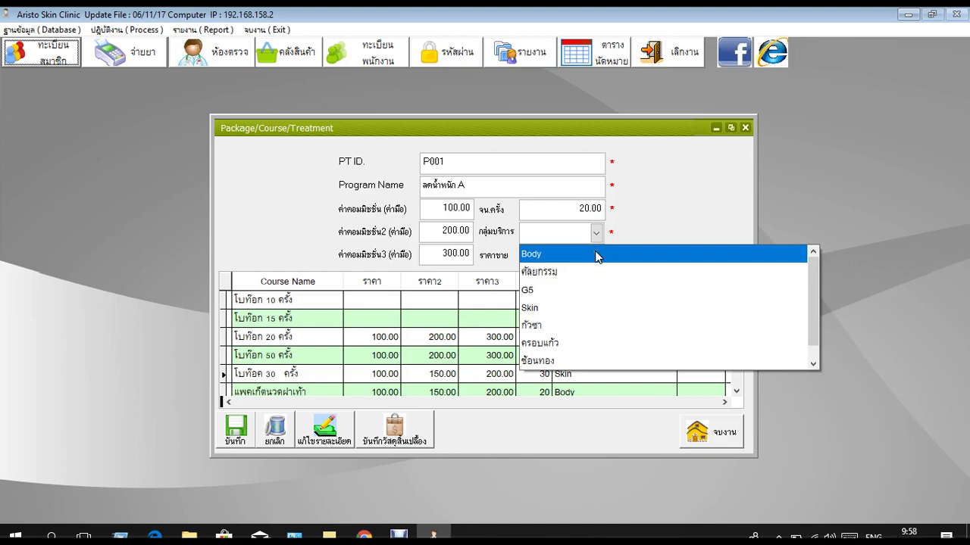
left_click(596, 257)
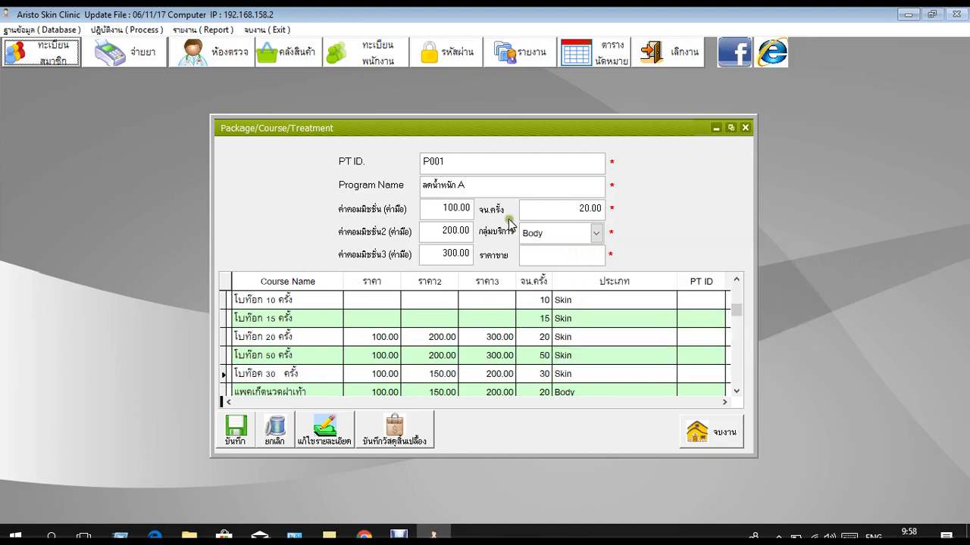
Set the course's selling price (ราคาขาย) to 5,000 and save the new course
left_click_drag(506, 187, 421, 190)
left_click(526, 258)
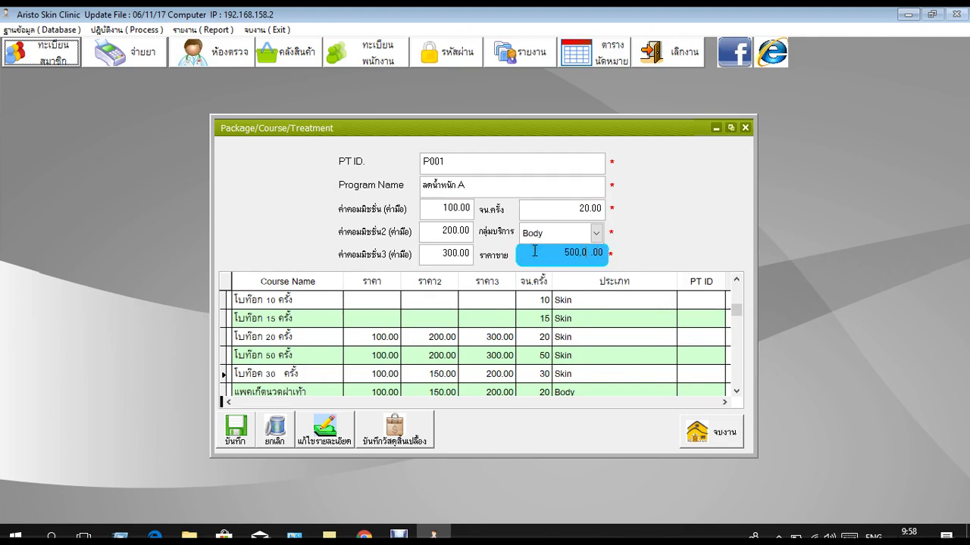
key("Return")
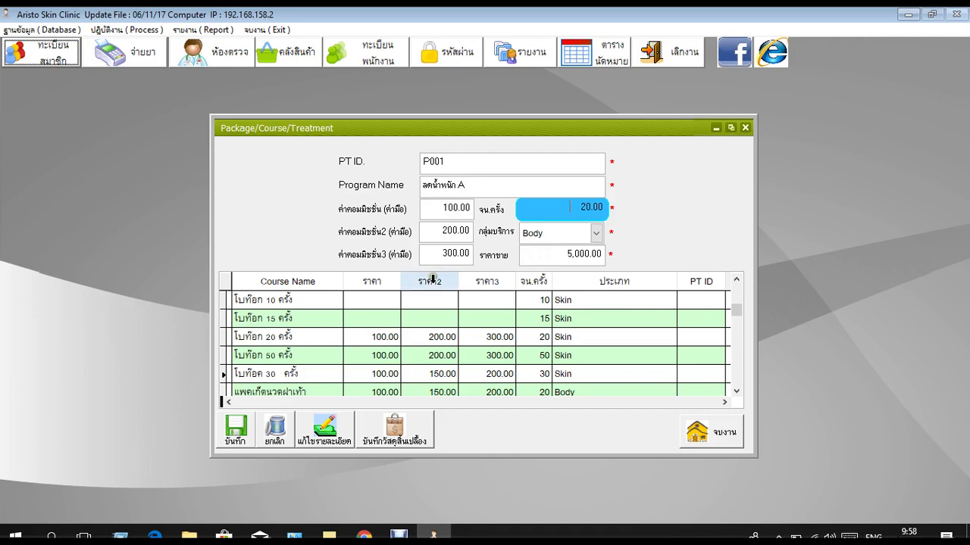
left_click(237, 435)
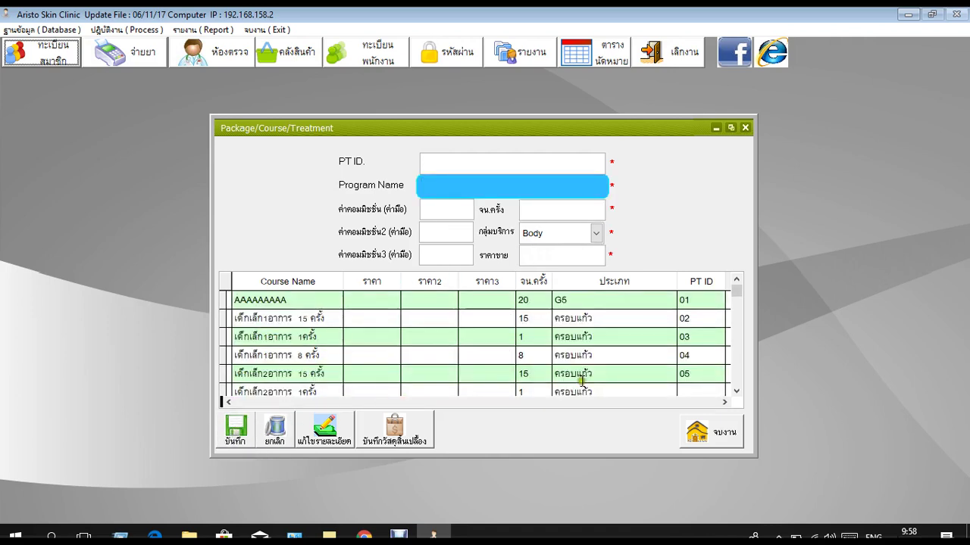
Find the ลดน้ำหนัก A course in the list and view its detail editing window, closing it without changes
left_click(737, 363)
scroll(737, 383, "down", 3)
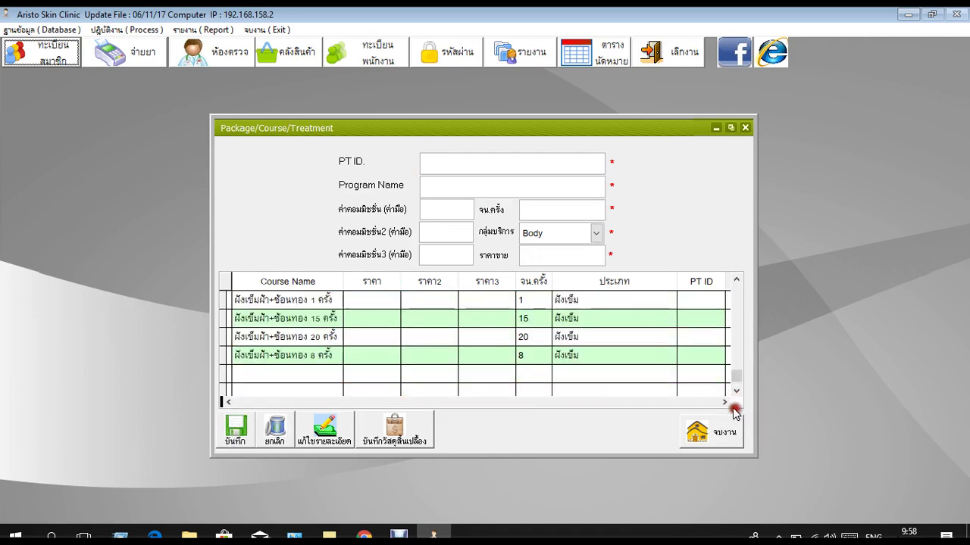
scroll(553, 363, "down", 5)
scroll(548, 354, "up", 5)
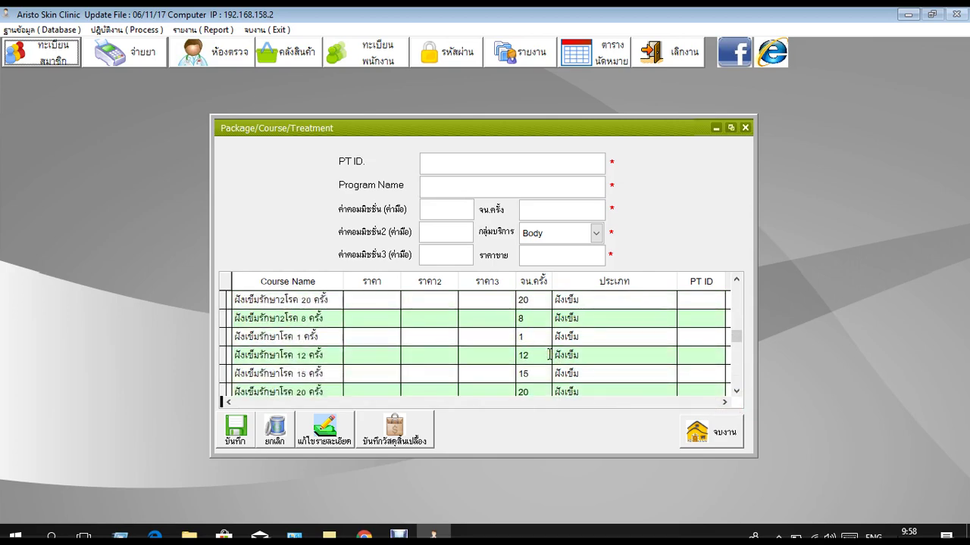
scroll(548, 354, "down", 1)
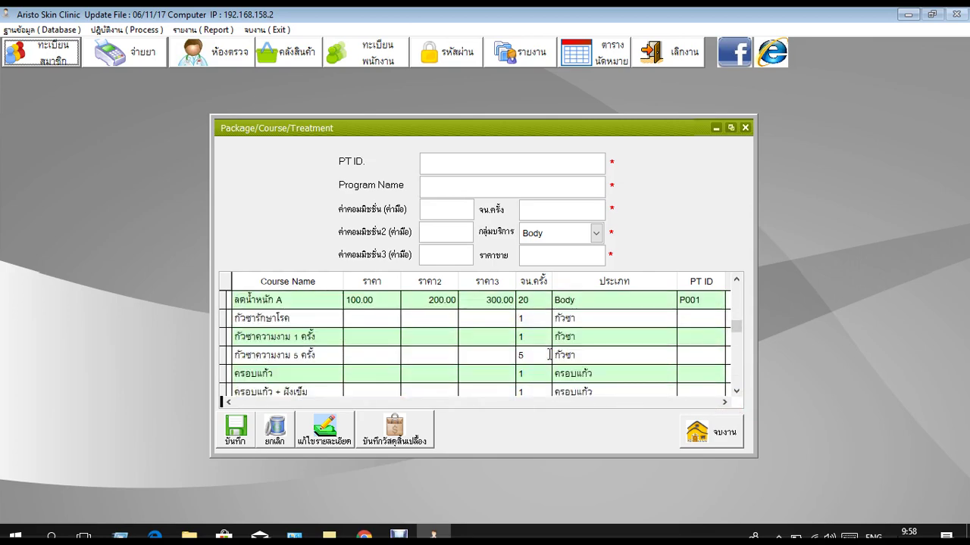
left_click(305, 300)
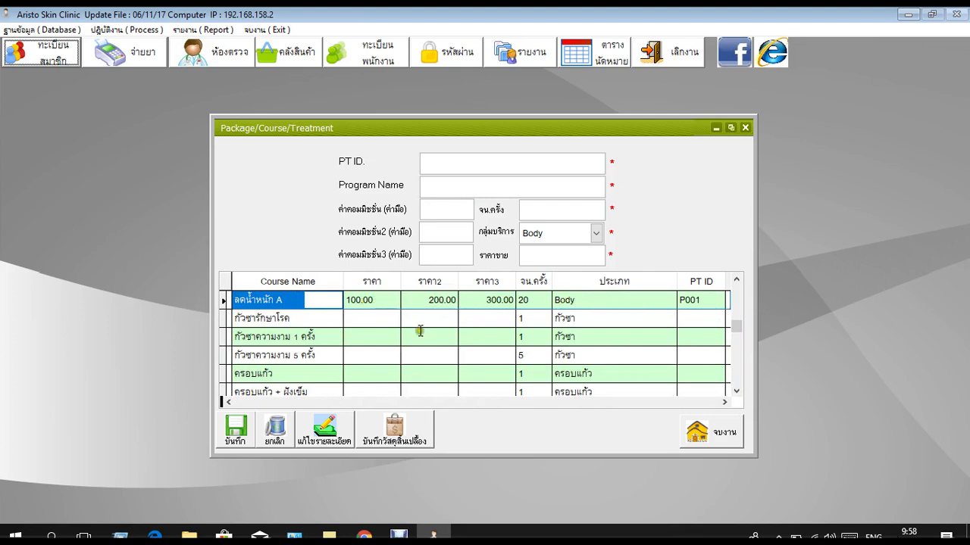
left_click(333, 435)
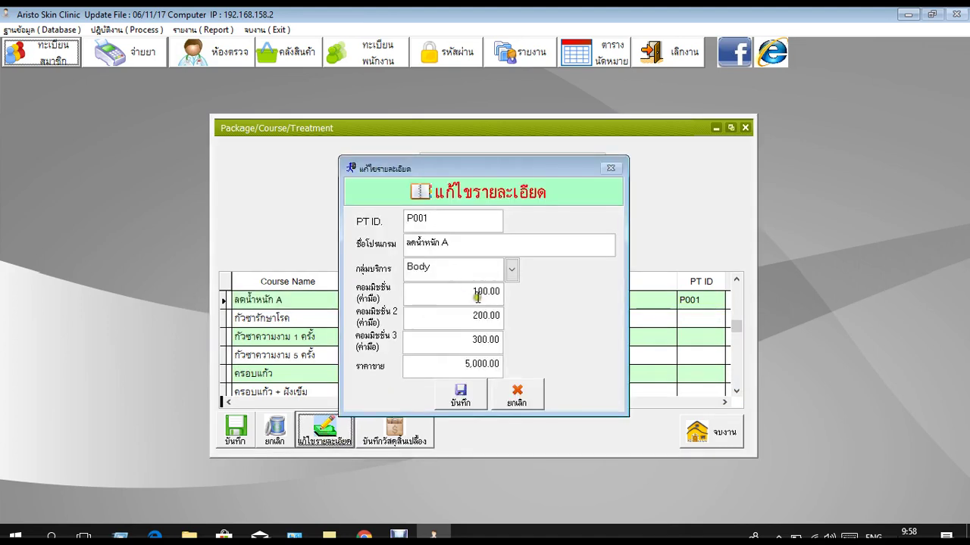
left_click(516, 395)
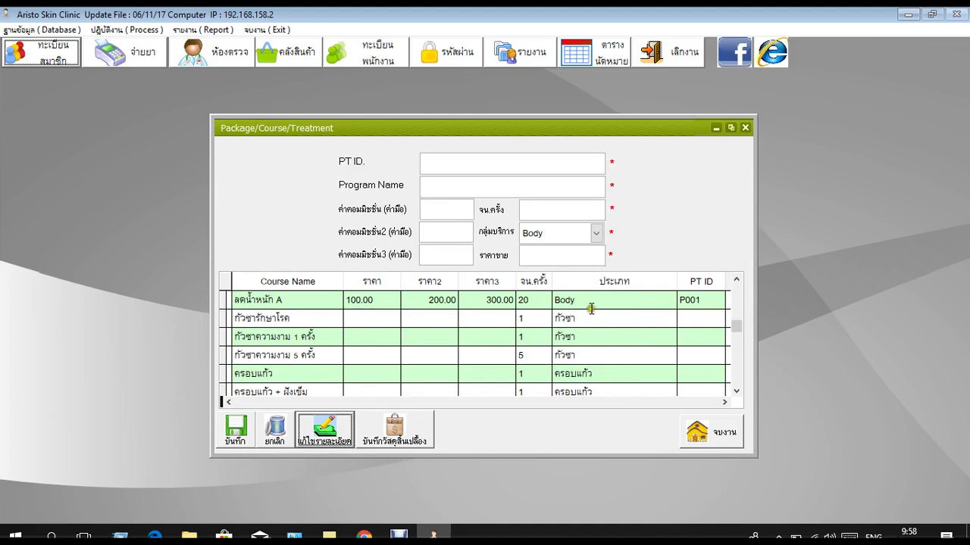
Open the consumable materials record of the ลดน้ำหนัก A course and load ผ้าปิดจมูก from the product lookup as the material used
left_click(735, 280)
left_click(735, 279)
left_click(735, 280)
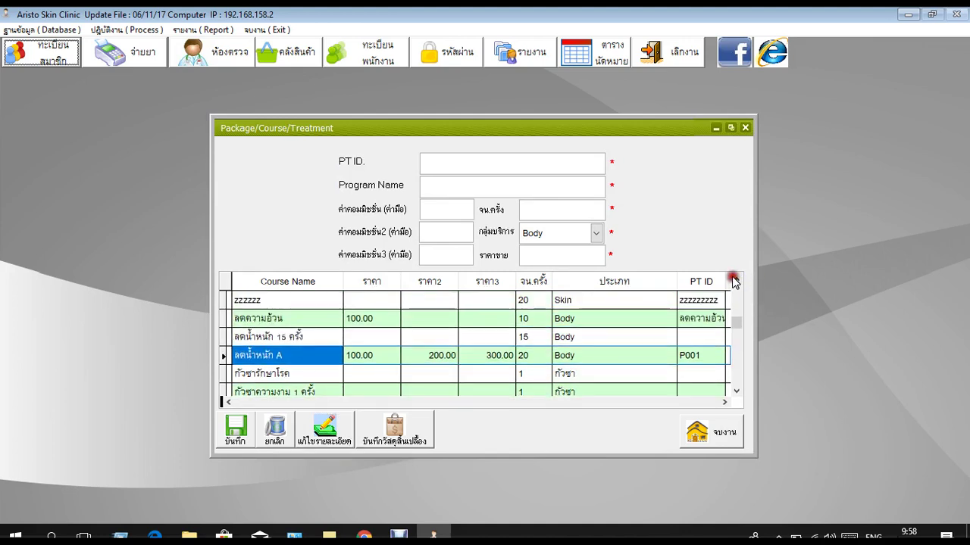
left_click(735, 280)
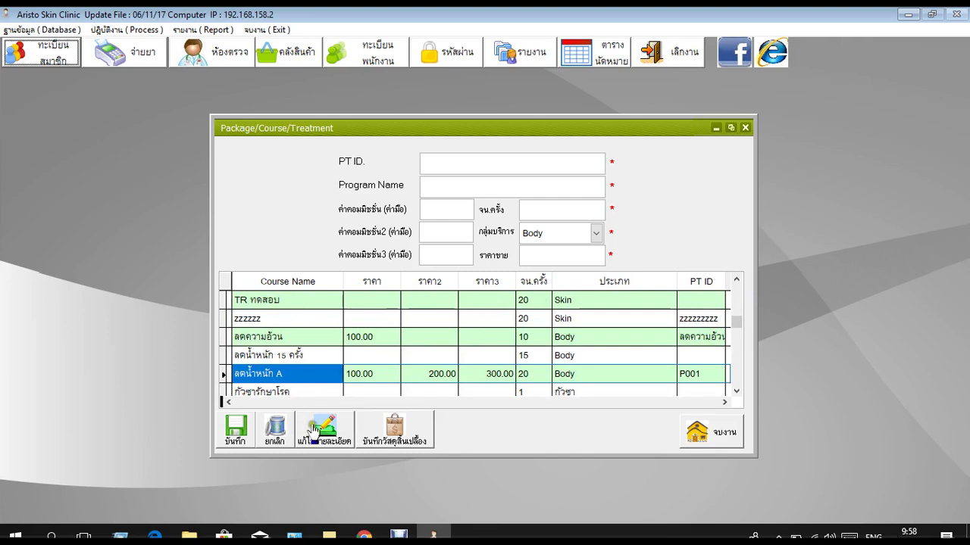
left_click(256, 375)
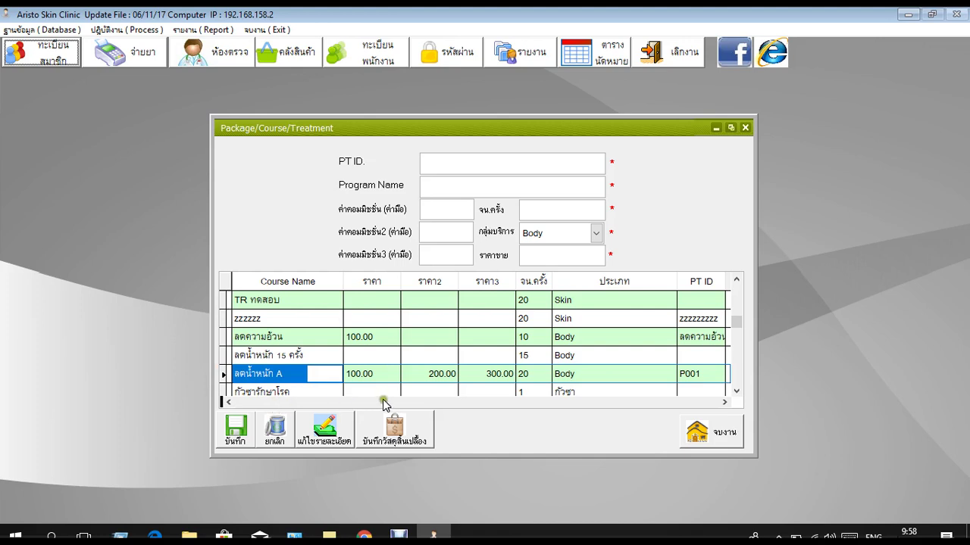
left_click(395, 443)
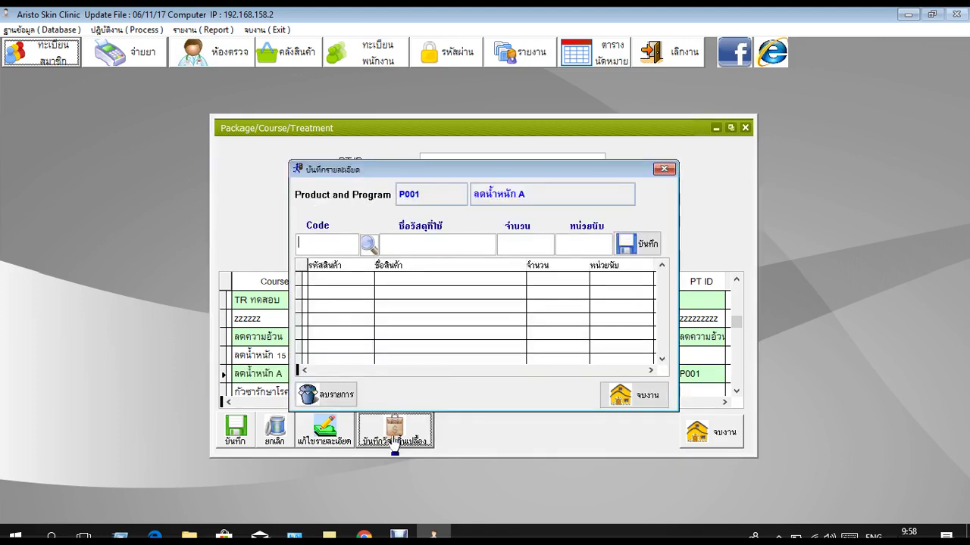
left_click(367, 245)
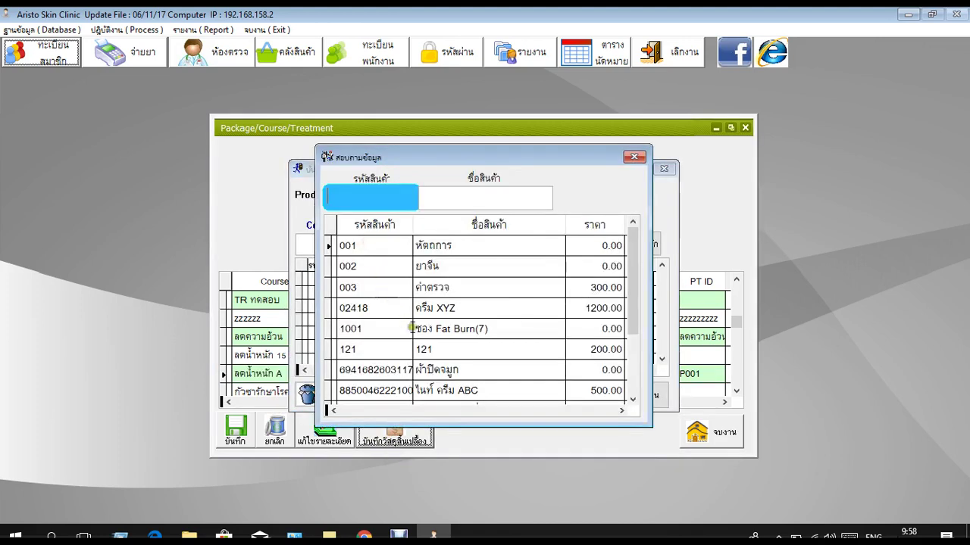
left_click(445, 369)
left_click(634, 157)
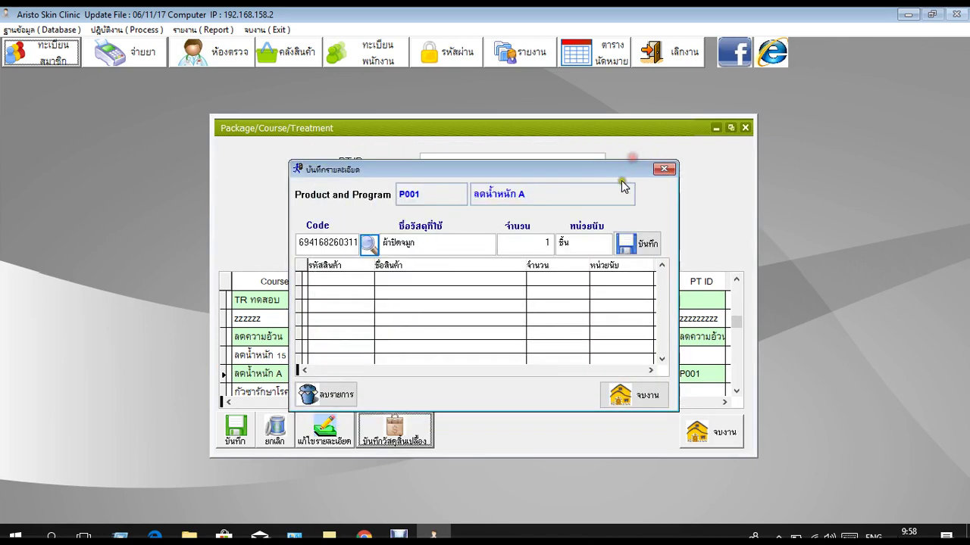
Save ผ้าปิดจมูก with quantity 1 as a consumable of the ลดน้ำหนัก A course and close the course windows
left_click(640, 243)
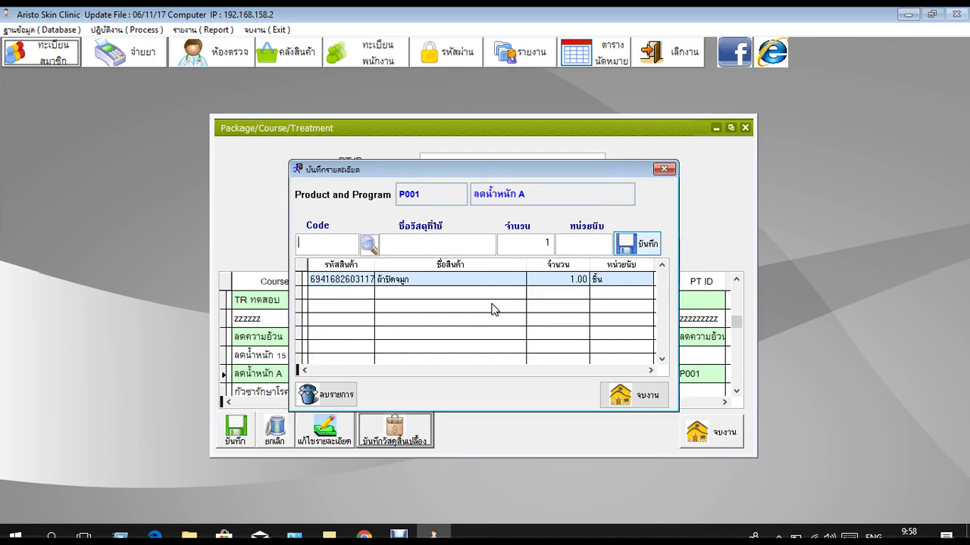
left_click(643, 393)
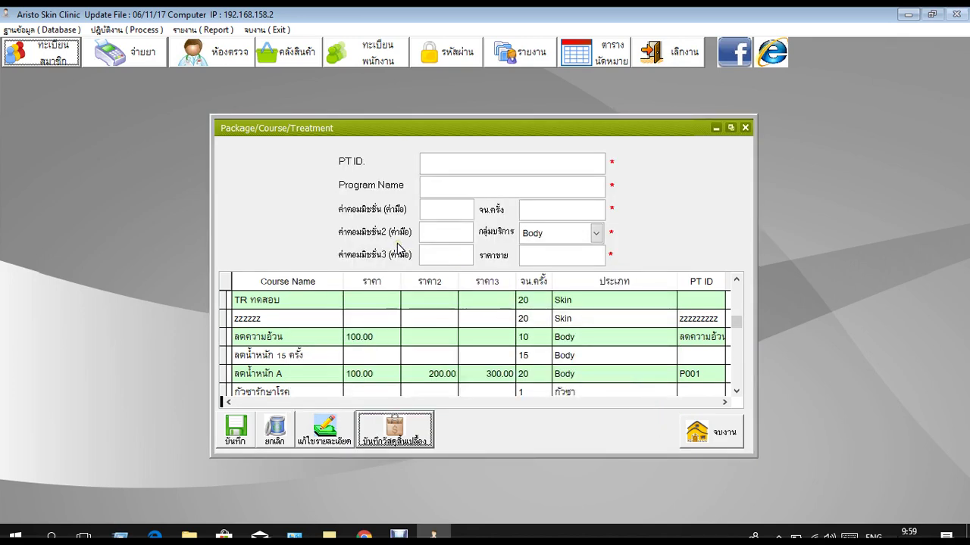
left_click(697, 439)
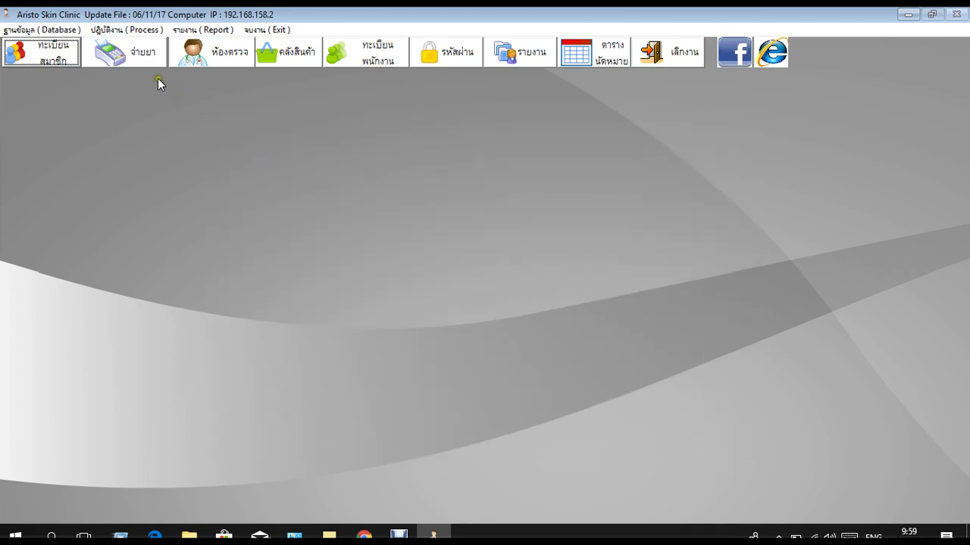
Start a new bill in จ่ายยา, load the second listed customer from the customer lookup, and check their remaining packages
left_click(133, 53)
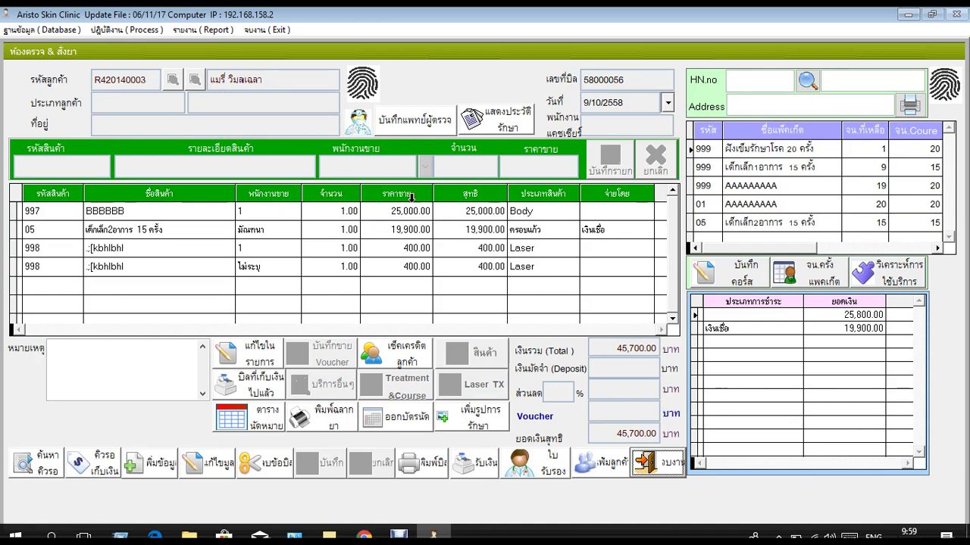
left_click(150, 468)
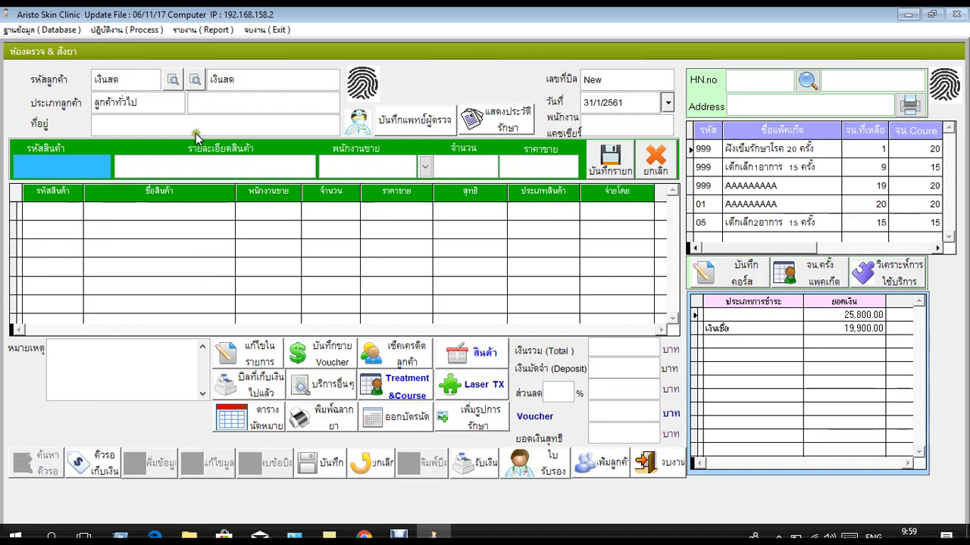
left_click(195, 80)
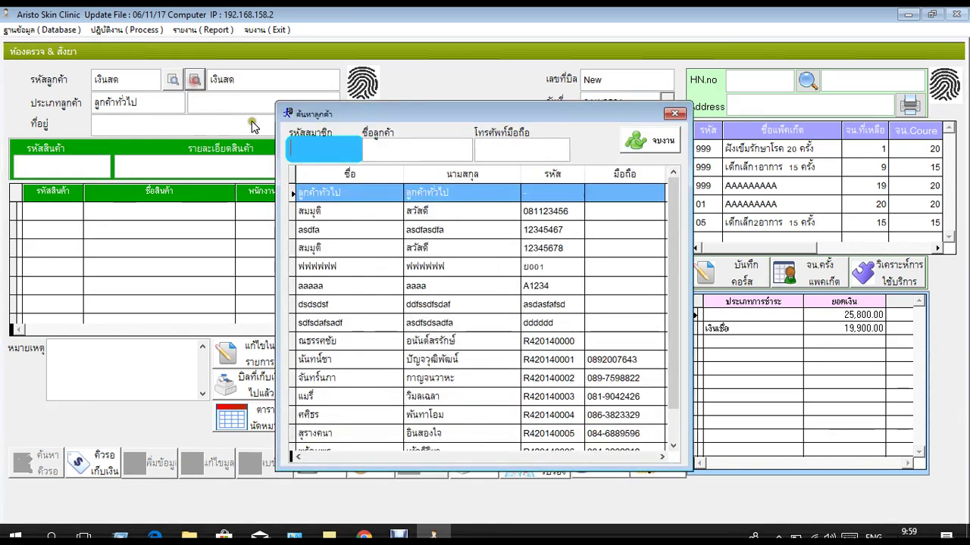
left_click(386, 215)
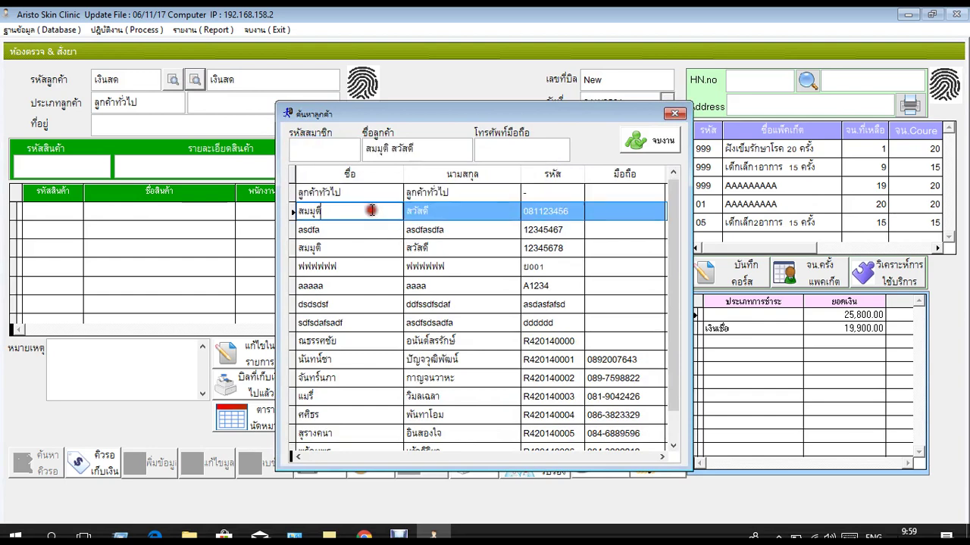
left_click(649, 141)
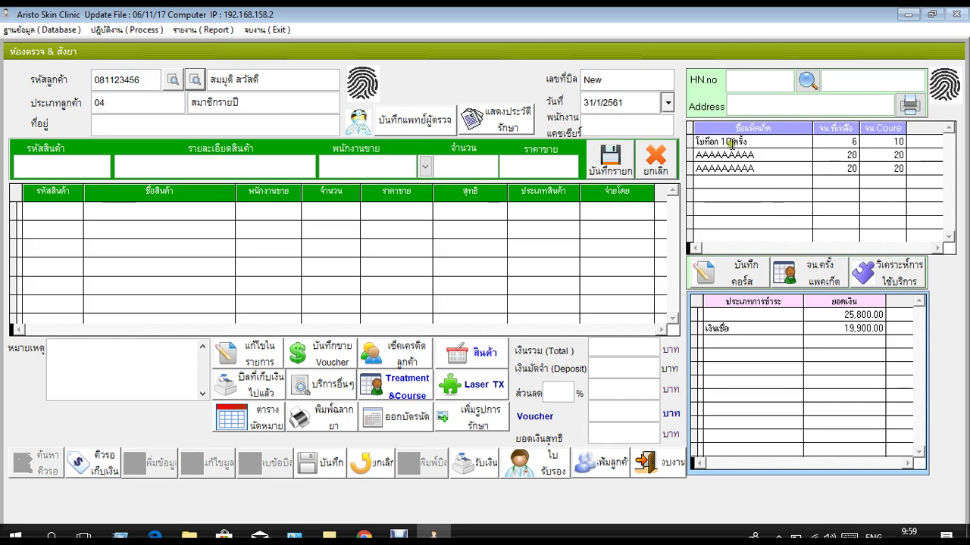
left_click(791, 142)
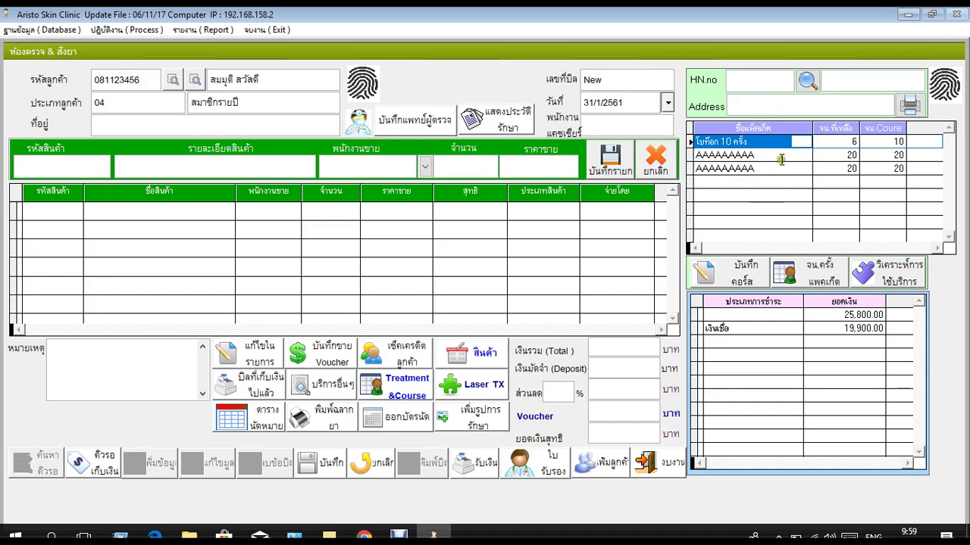
left_click(773, 155)
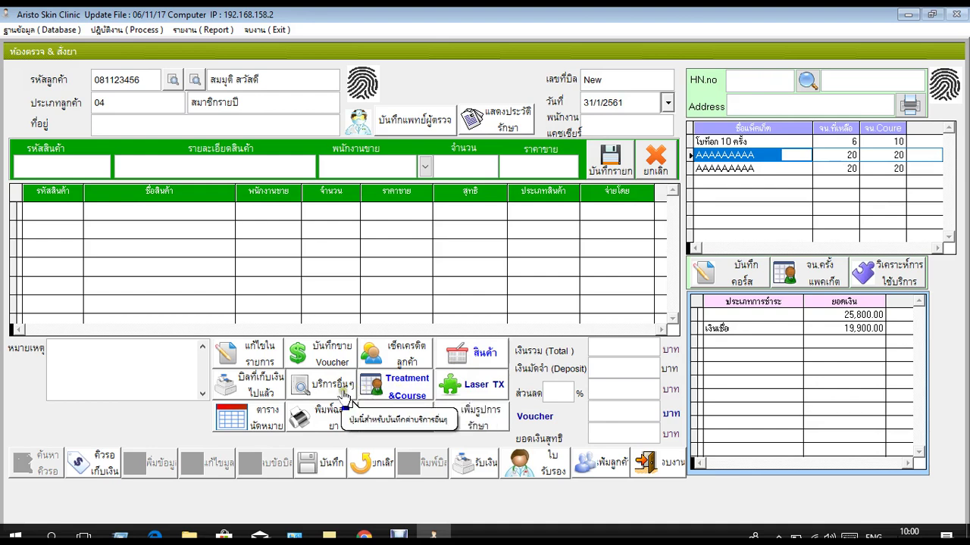
Open a new Treatment & Course entry for the customer and load the ลดน้ำหนัก A course (P001) from the course lookup
left_click(406, 389)
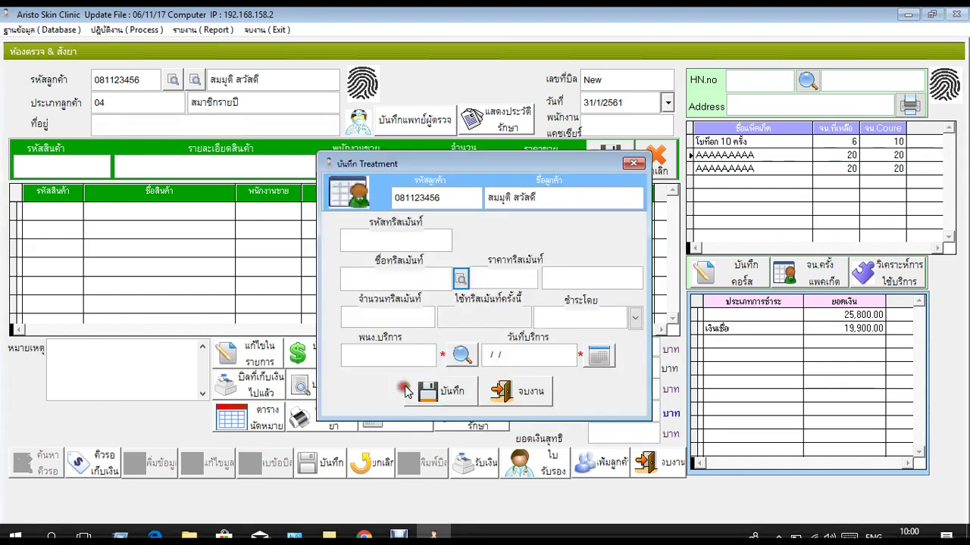
left_click(460, 279)
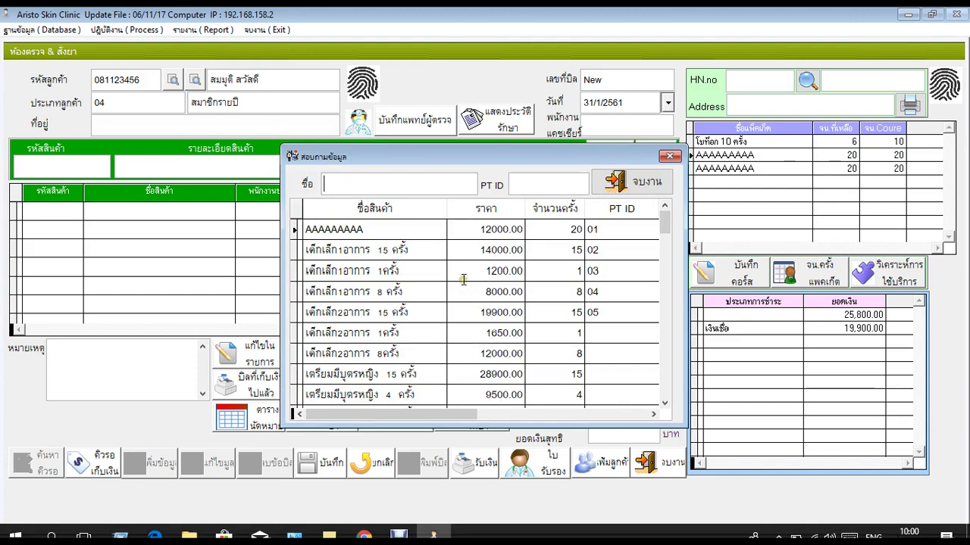
left_click(396, 332)
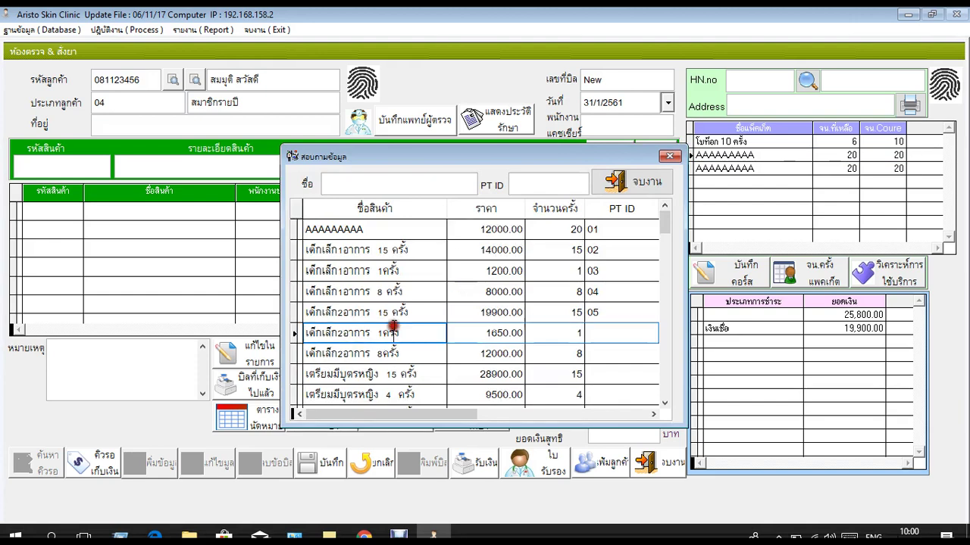
left_click(664, 403)
left_click(664, 403)
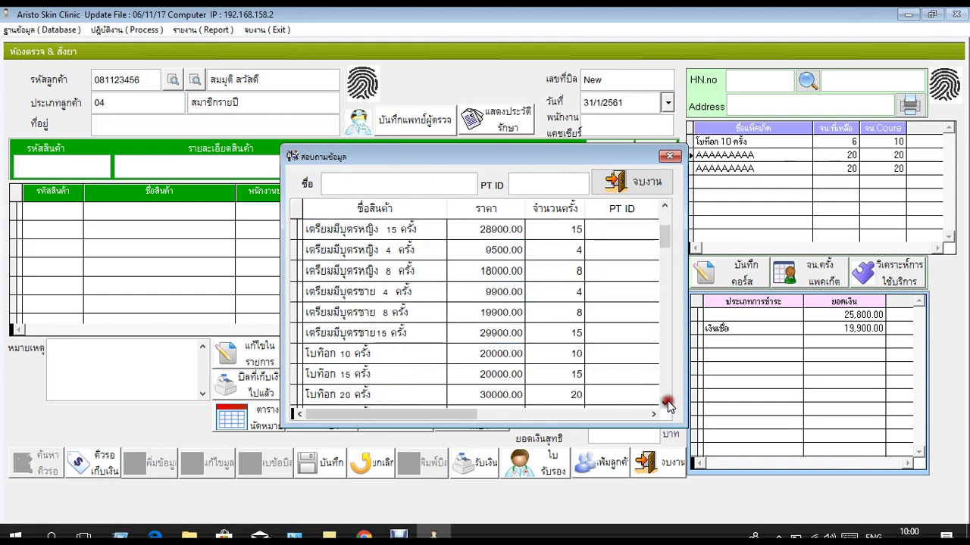
left_click(664, 403)
left_click(664, 403)
left_click(664, 403)
left_click(665, 403)
left_click(664, 403)
left_click(664, 403)
left_click(664, 403)
left_click(664, 403)
left_click(664, 403)
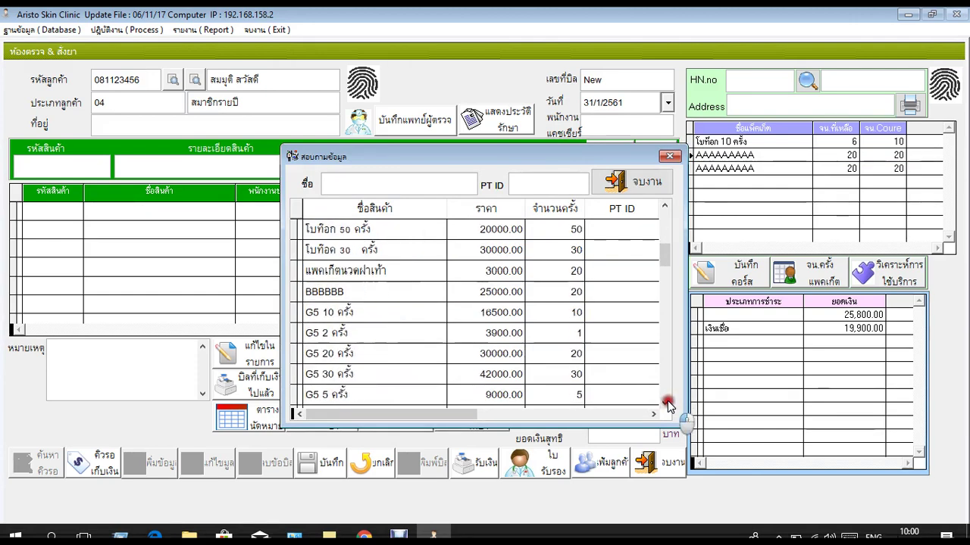
left_click(664, 403)
left_click(664, 403)
left_click(665, 403)
left_click(664, 403)
left_click(665, 403)
left_click(665, 403)
left_click(664, 403)
left_click(664, 403)
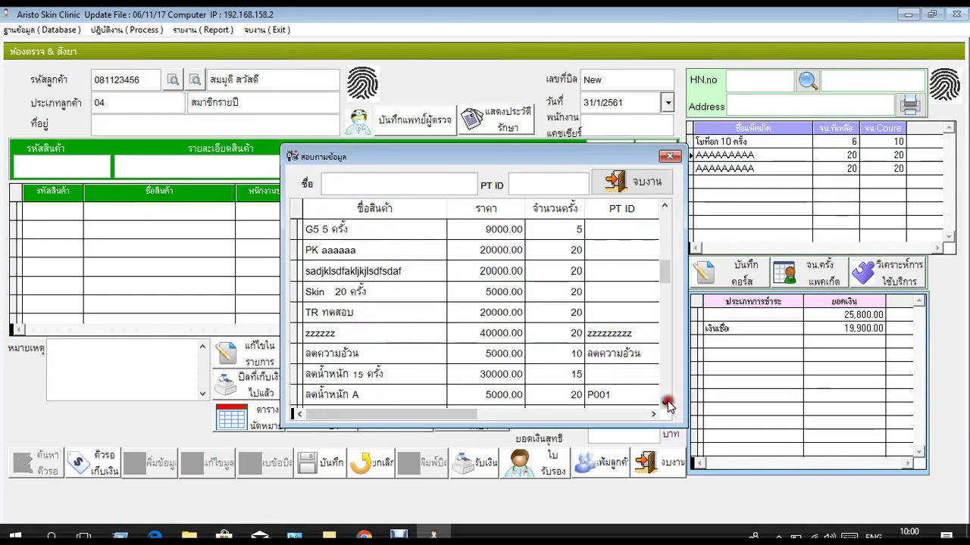
left_click(664, 403)
double_click(395, 376)
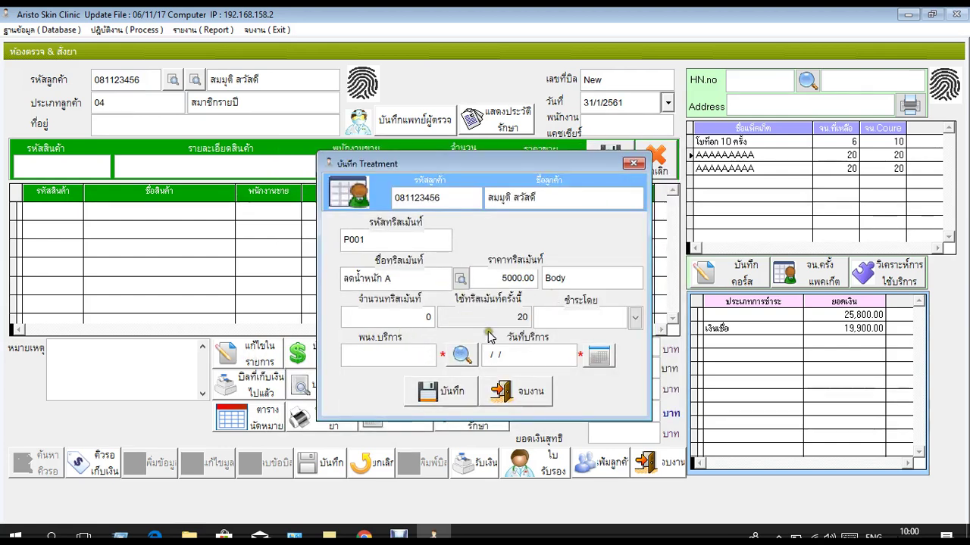
Set the treatment's payment method (ชำระโดย) to เงินสด and choose the fifth listed employee as the service staff (พนง.บริการ)
left_click(636, 321)
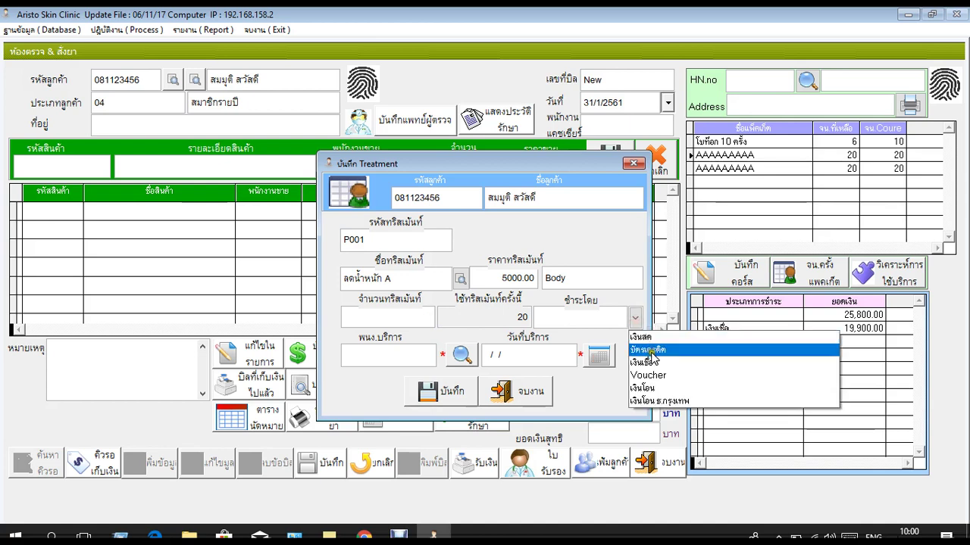
left_click(652, 338)
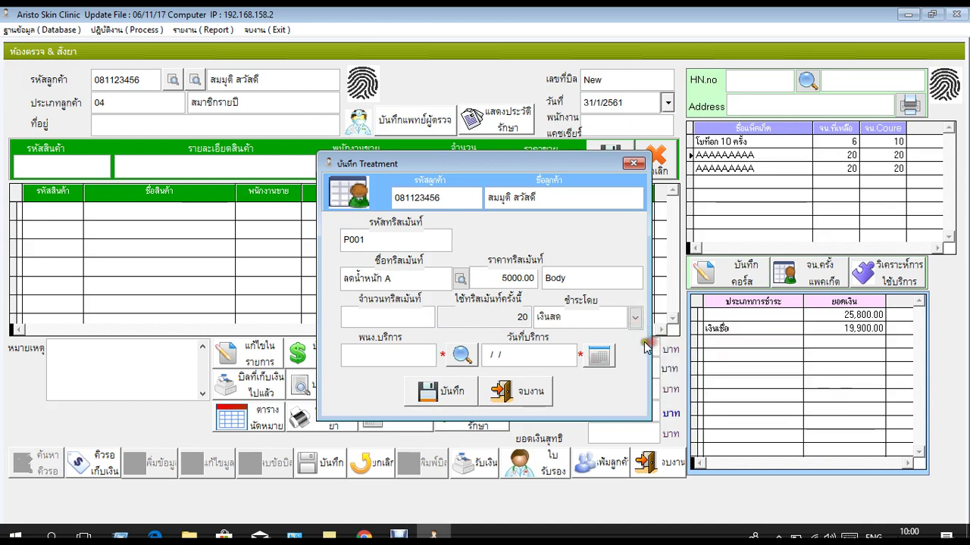
left_click(462, 356)
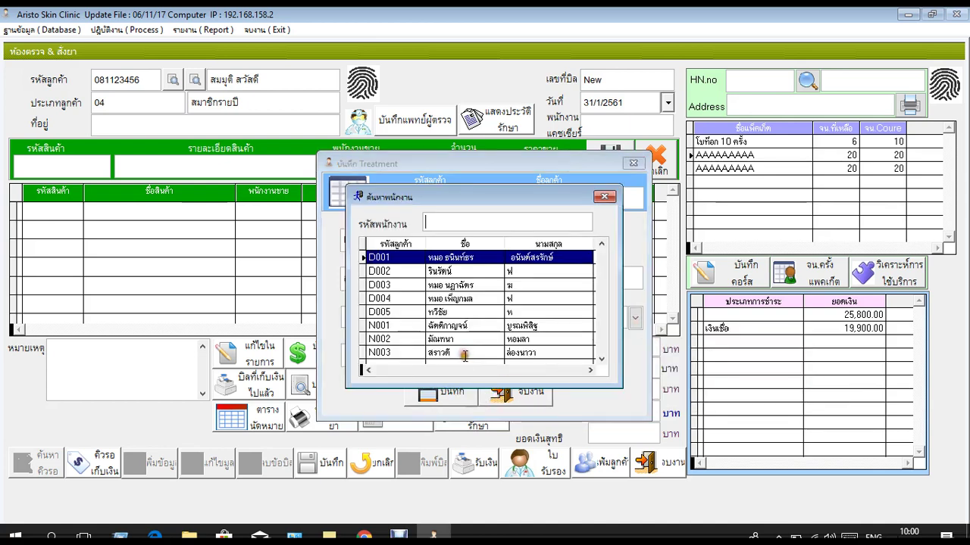
left_click(455, 312)
left_click(603, 196)
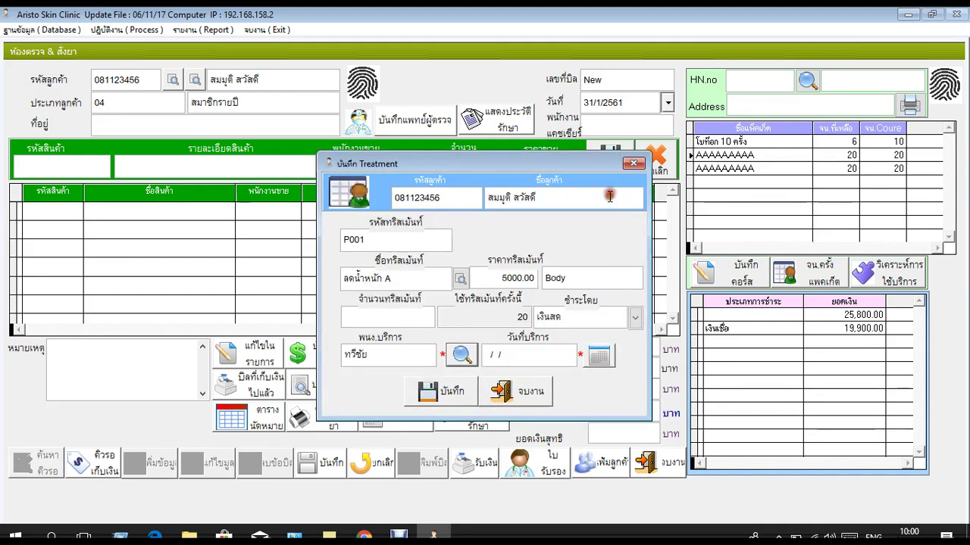
Set the service date to 31 มกราคม 2561 and จำนวนทริสเม้นท์ to 0, and save the treatment to the bill
left_click(594, 356)
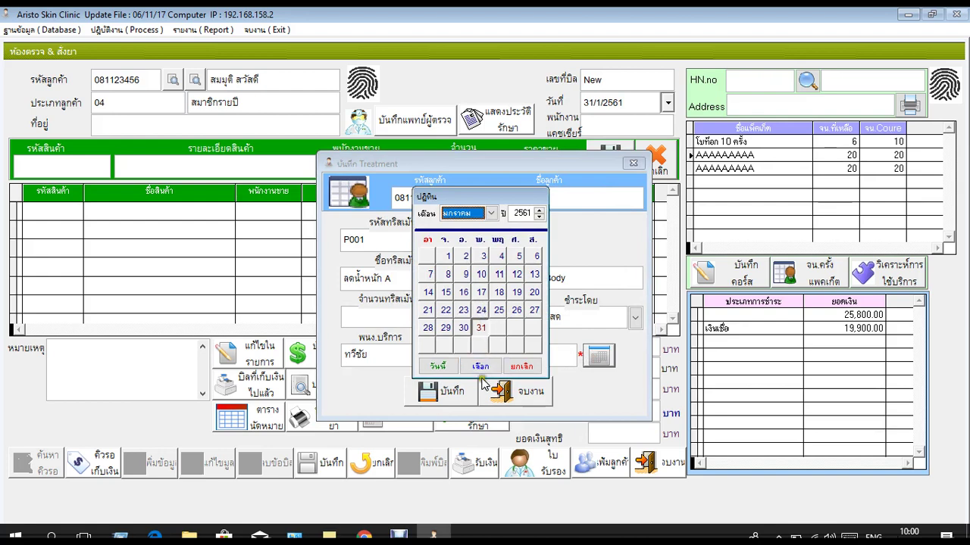
left_click(480, 366)
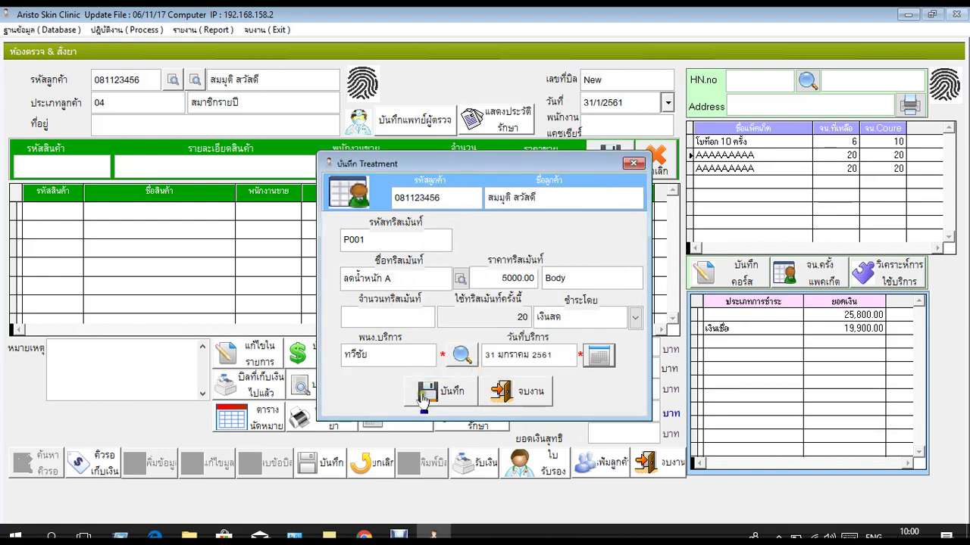
left_click(381, 313)
type("0")
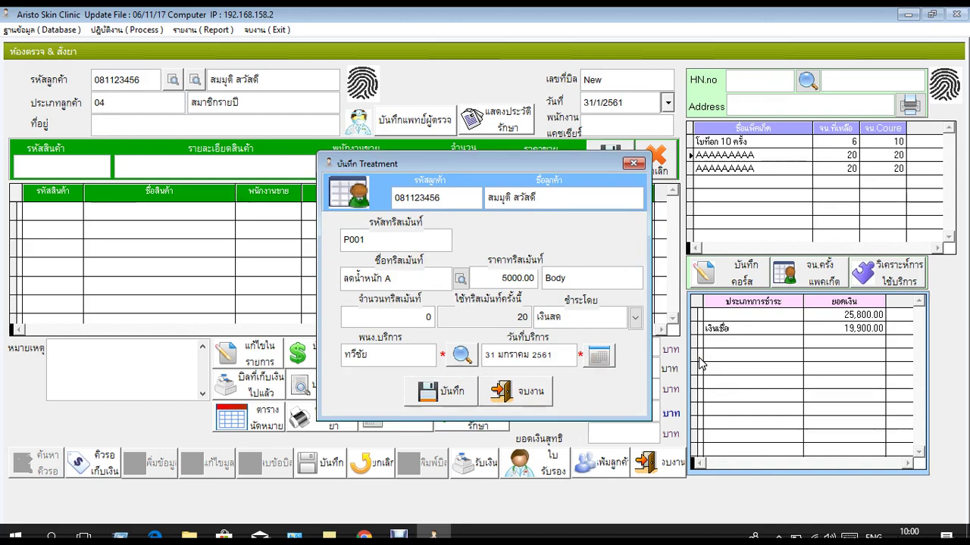
left_click(452, 401)
left_click(509, 321)
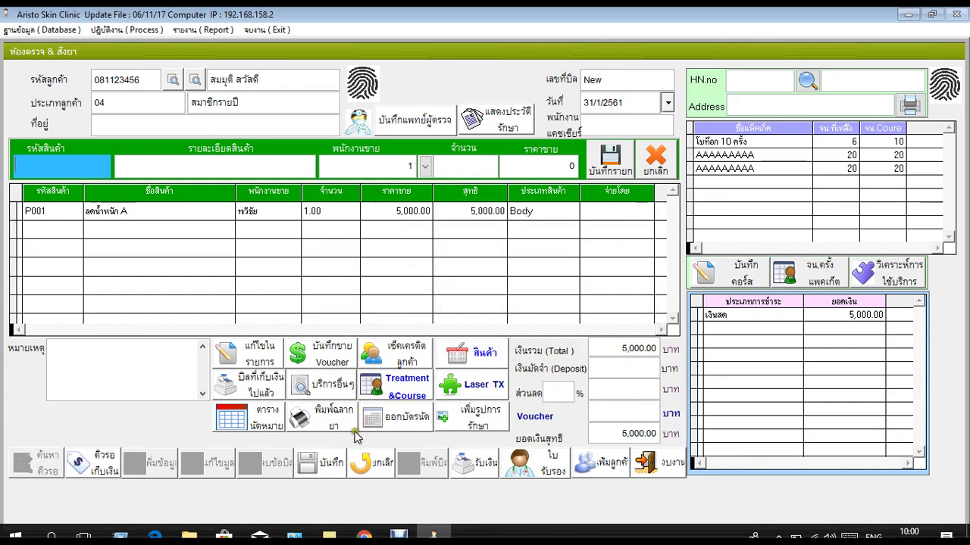
Save the bill and view its receipt print preview at 100% zoom, closing the preview without printing
left_click(330, 463)
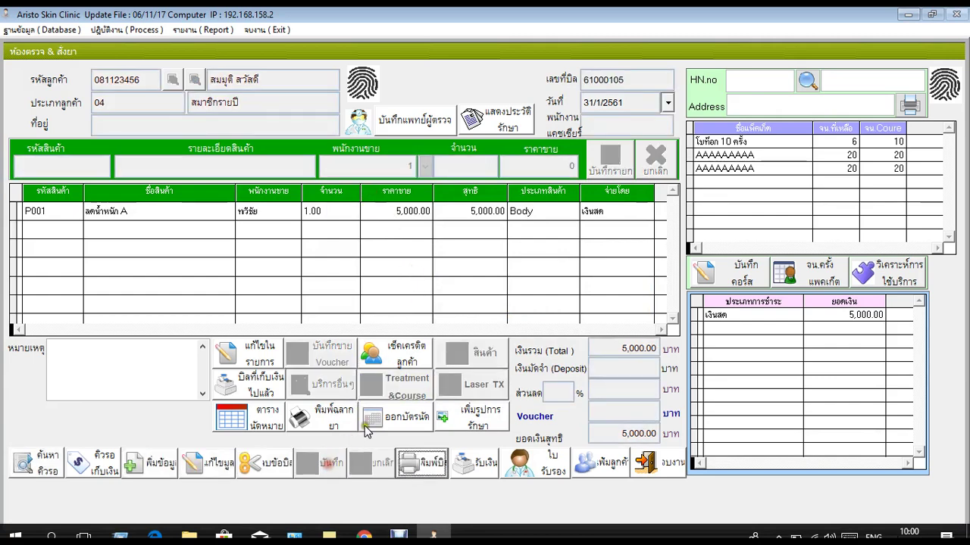
left_click(422, 463)
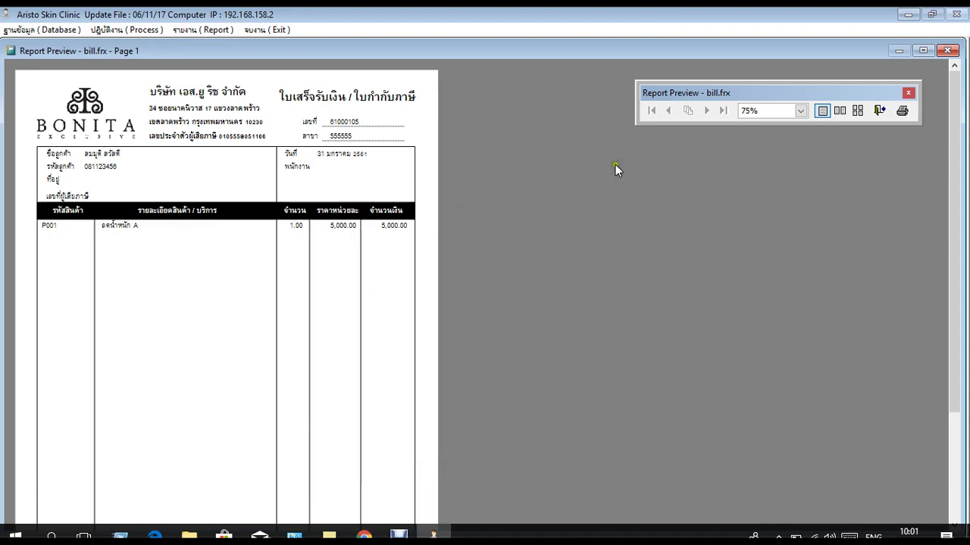
left_click(799, 111)
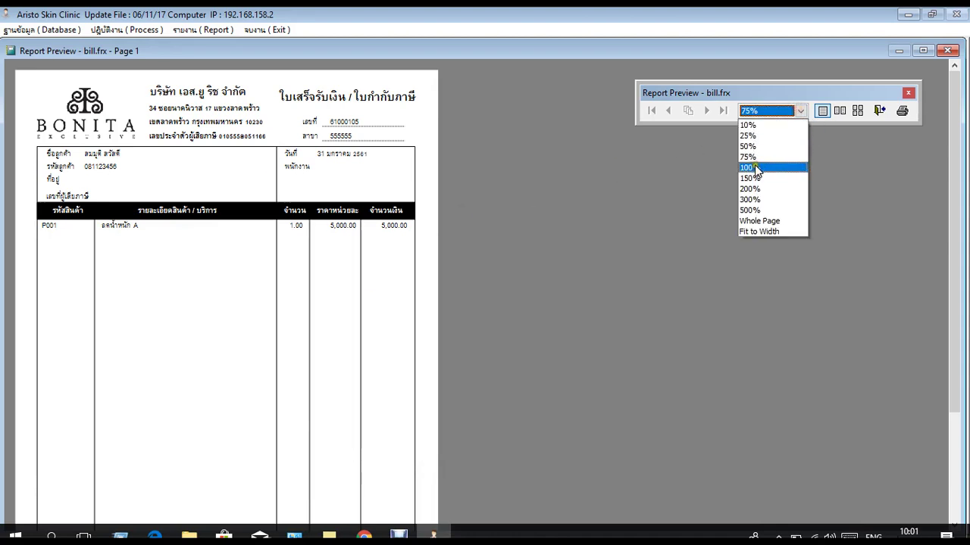
left_click(758, 166)
left_click_drag(963, 165, 960, 202)
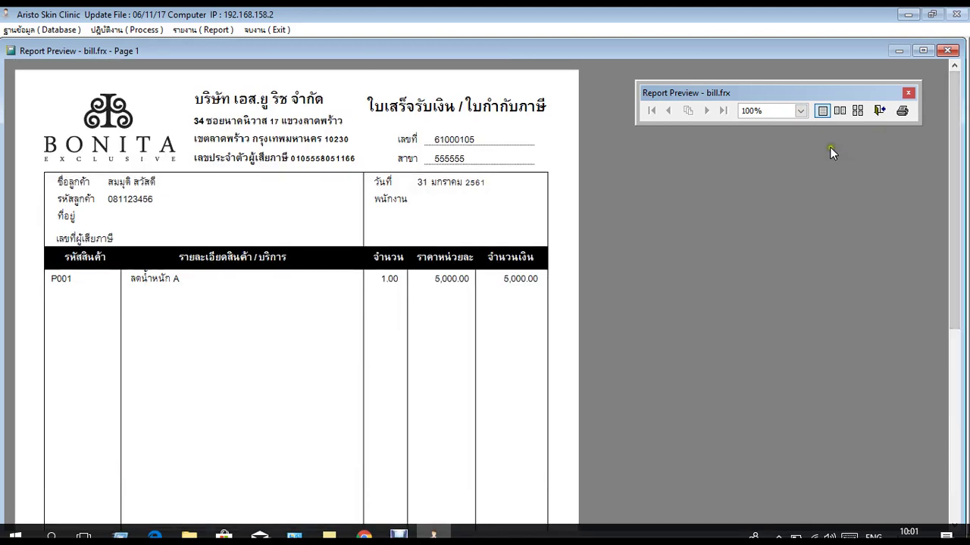
left_click(879, 111)
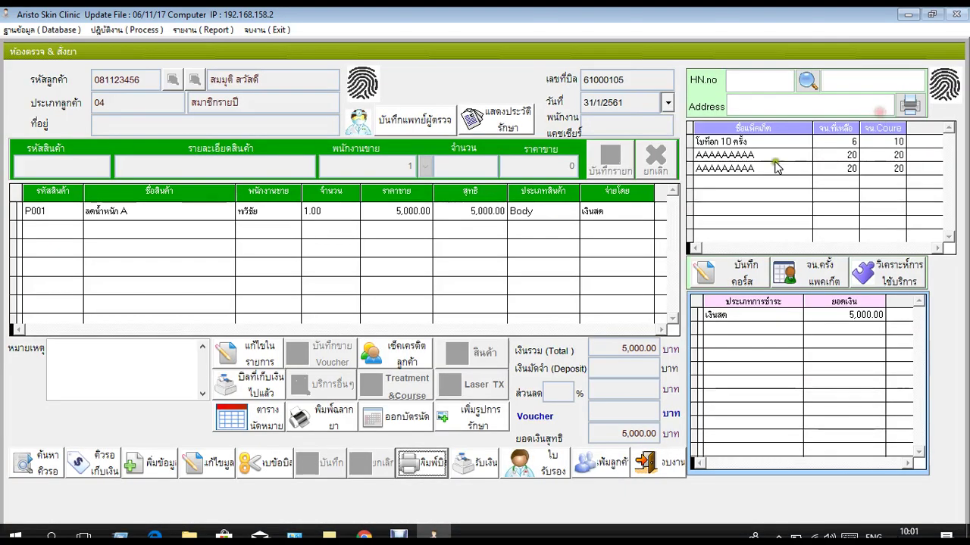
Open payment collection for the bill, set the payment type to เงินสด and record the exact amount of 5,000.00 as received
left_click(465, 465)
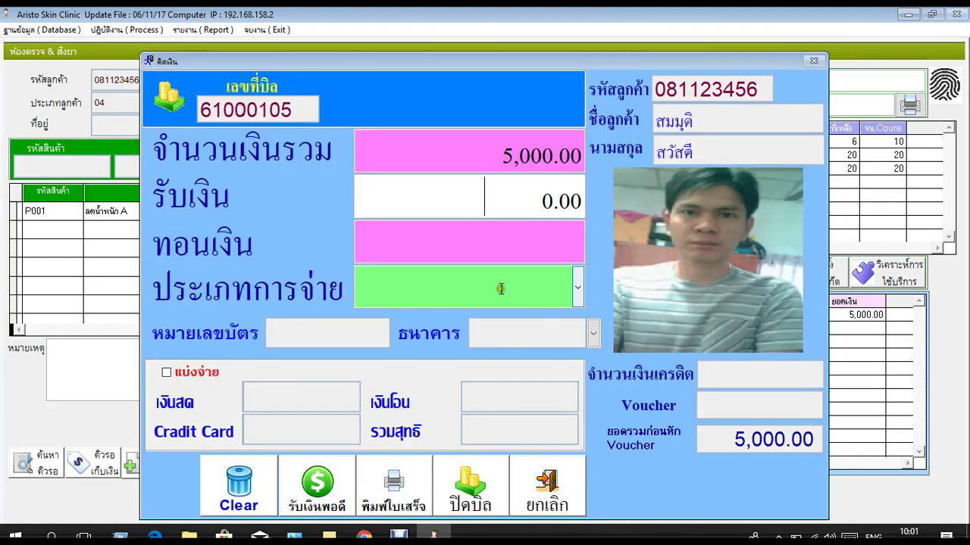
left_click(579, 288)
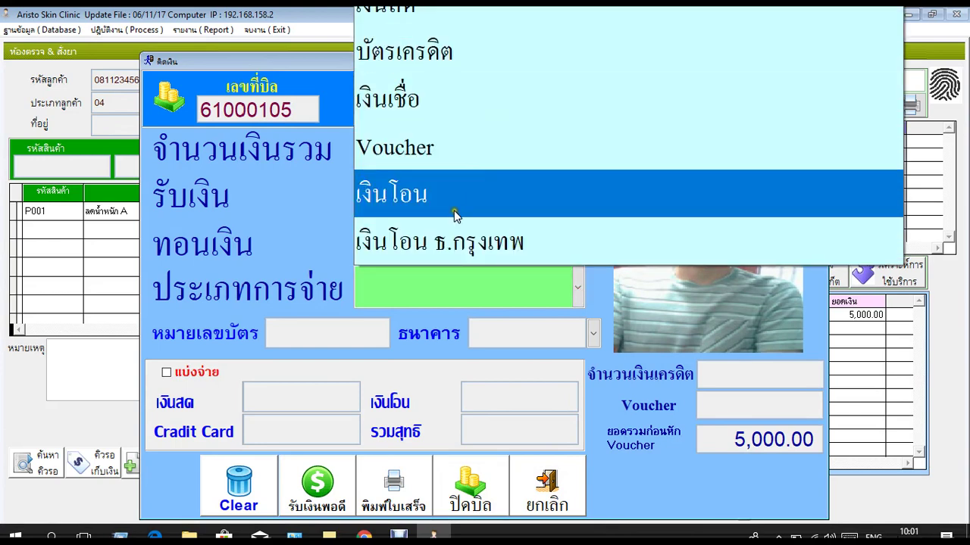
left_click(444, 13)
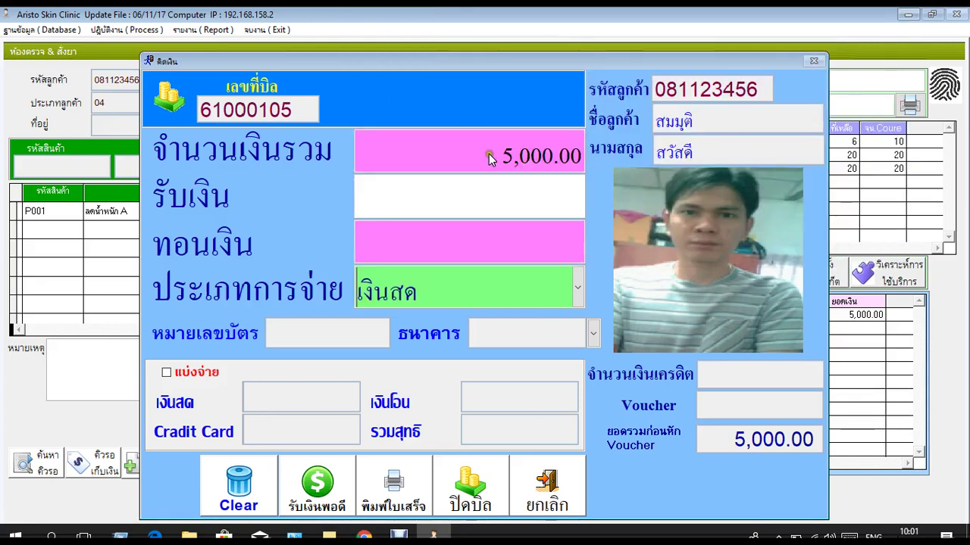
left_click(398, 189)
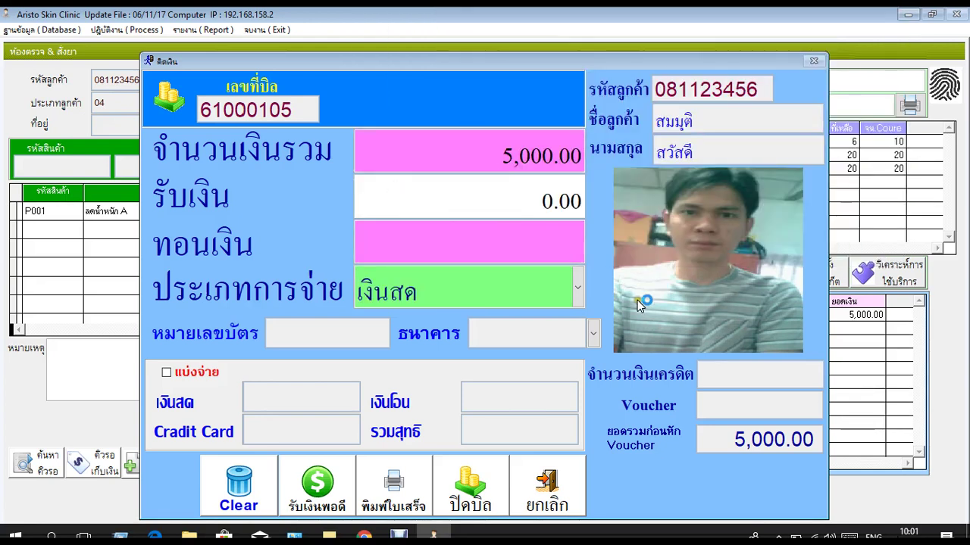
left_click(324, 500)
left_click(429, 198)
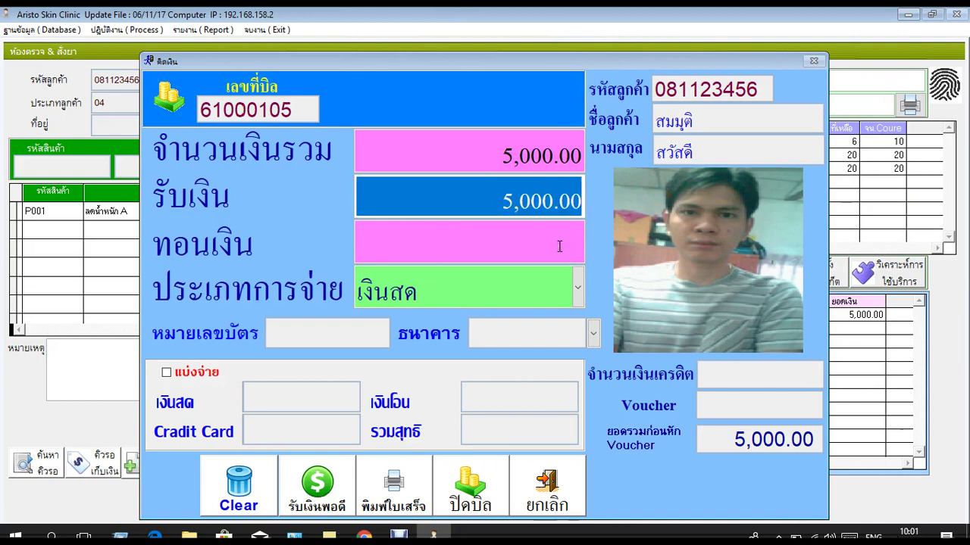
Close the paid 5,000.00 bill and start a new bill for the general customer type (ลูกค้าทั่วไป)
left_click(462, 492)
left_click(462, 319)
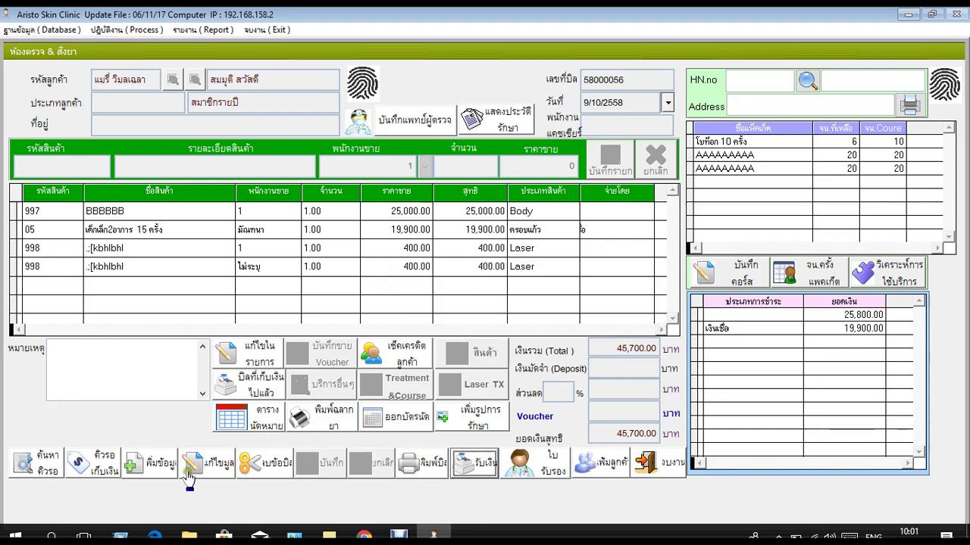
left_click(144, 468)
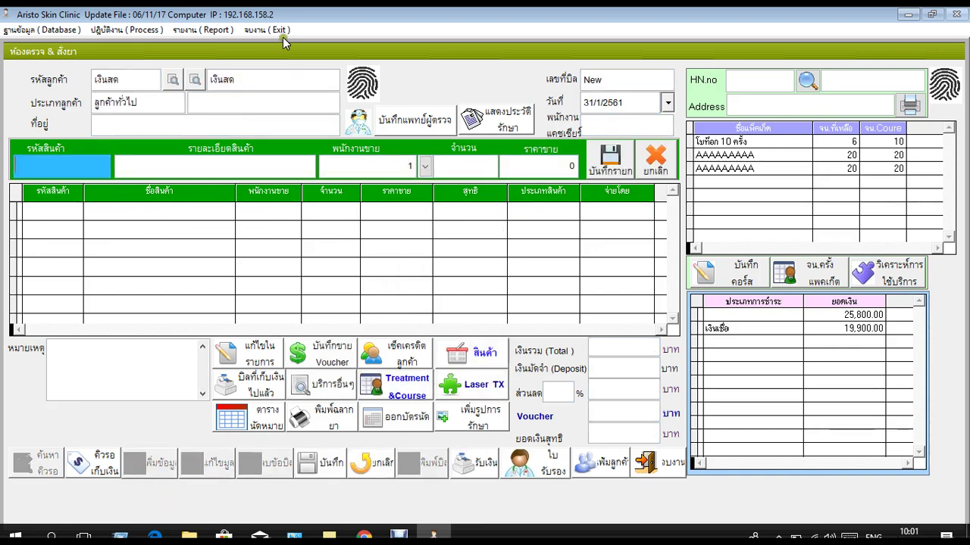
left_click(176, 106)
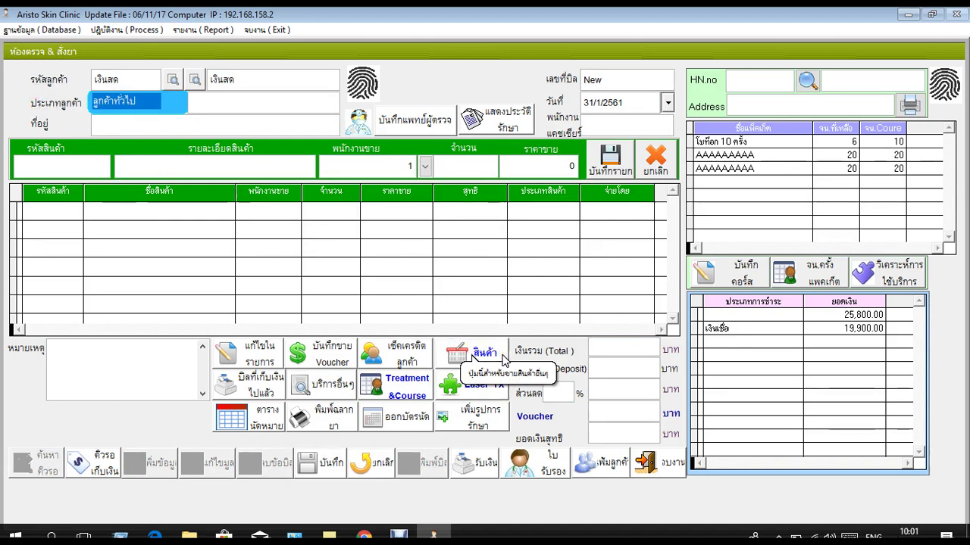
Add one ครีม XYZ (02418) at 1200.00 to the bill with employee N002 as salesperson, and save the item line
left_click(473, 354)
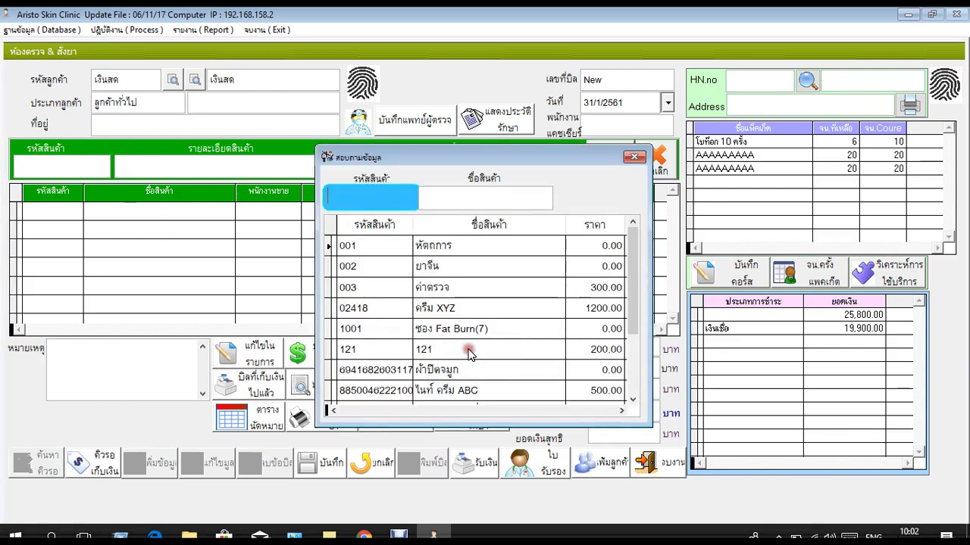
left_click(479, 308)
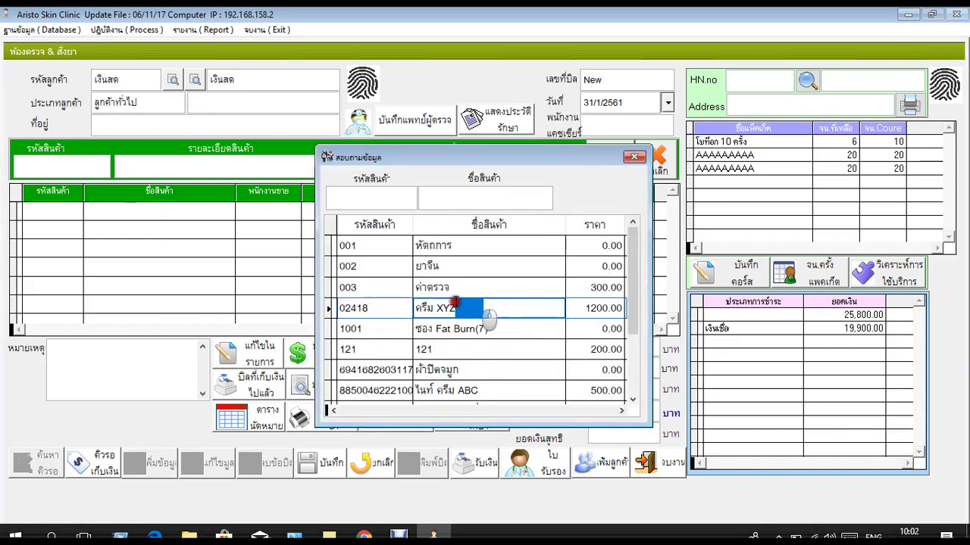
left_click(634, 157)
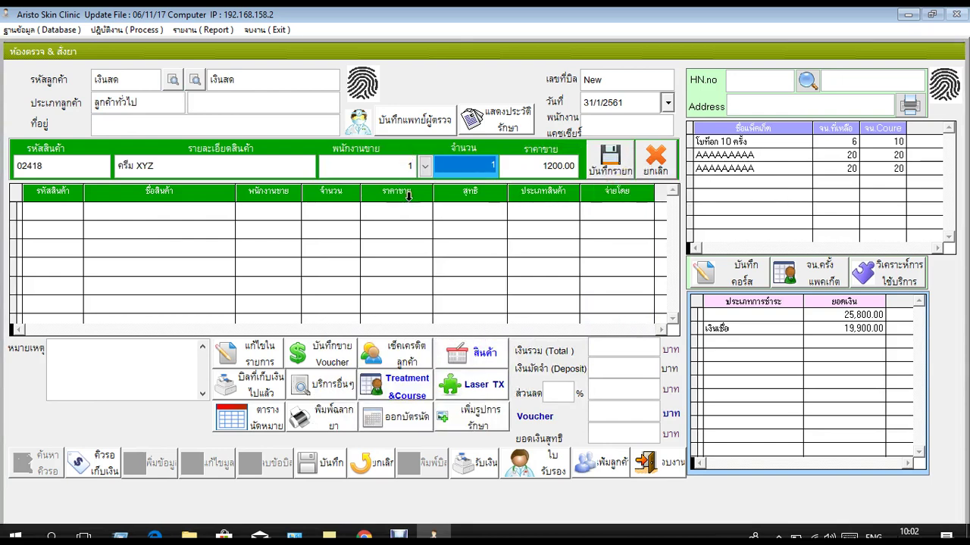
left_click(425, 166)
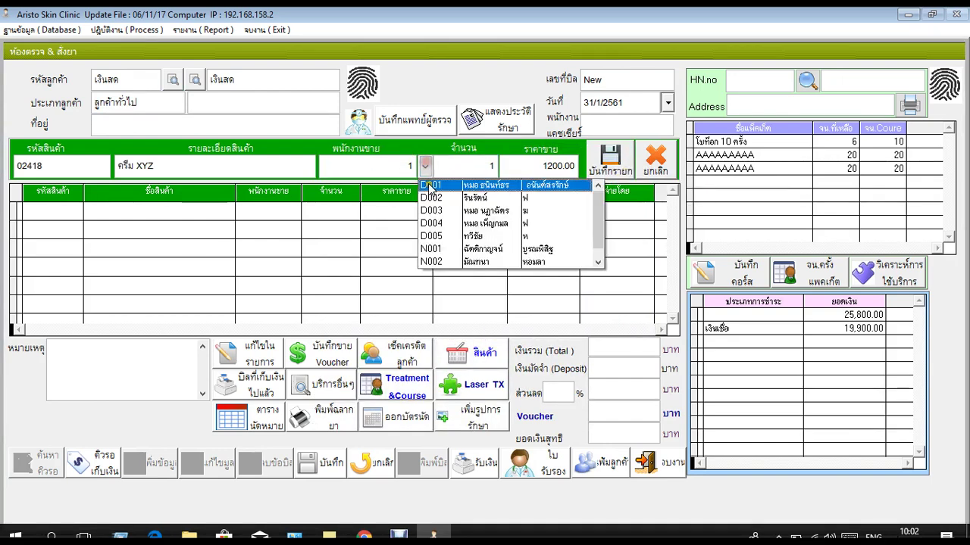
left_click(471, 265)
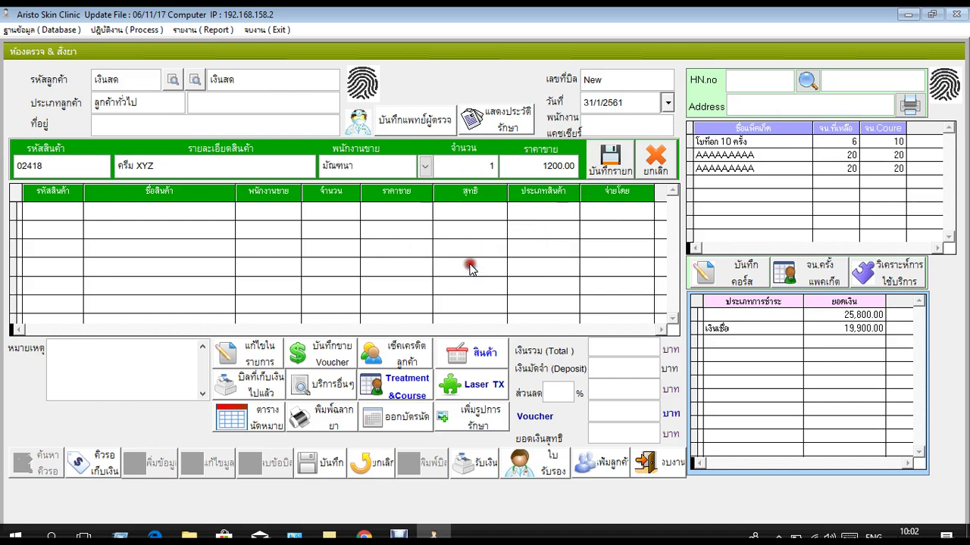
left_click(623, 168)
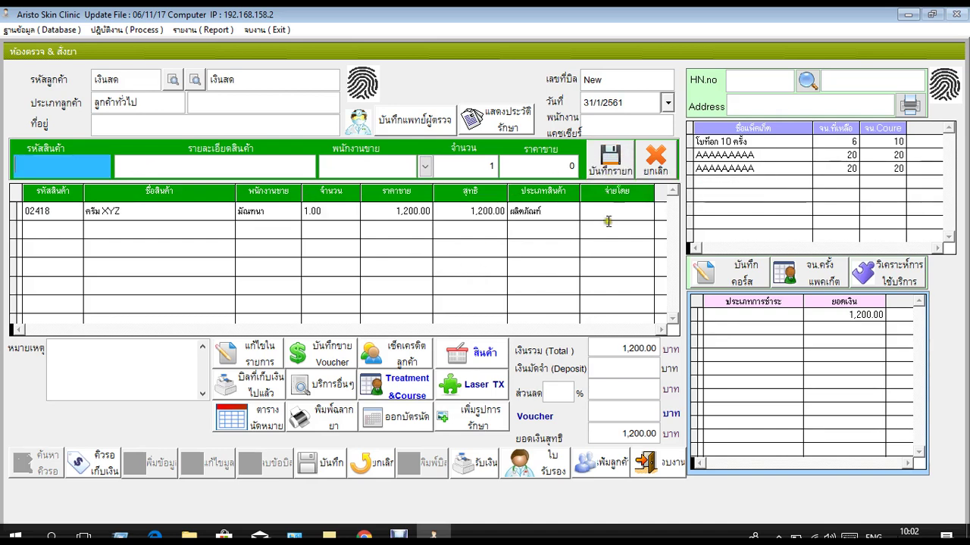
Save the bill, open its payment collection and set the payment type (ประเภทการจ่าย) to บัตรเครดิต
left_click(326, 463)
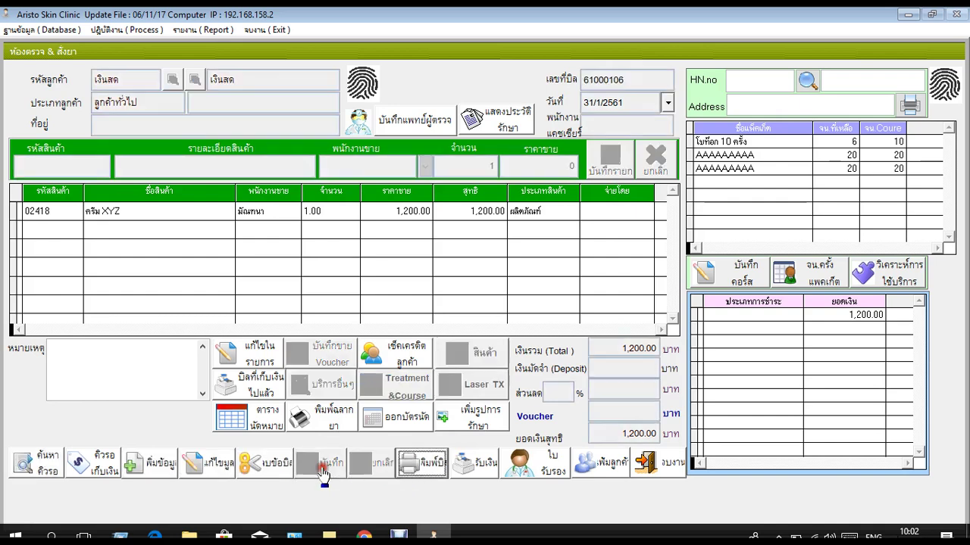
left_click(483, 464)
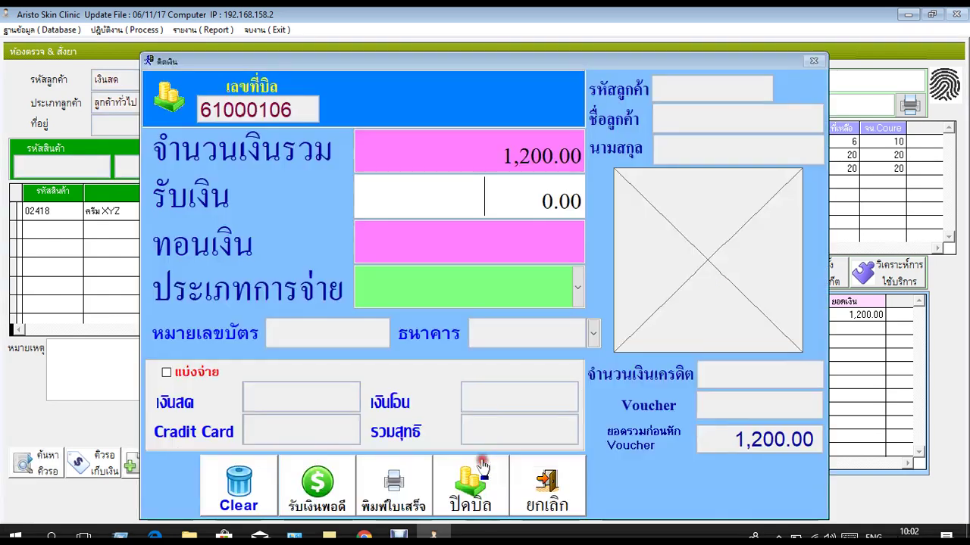
left_click(568, 294)
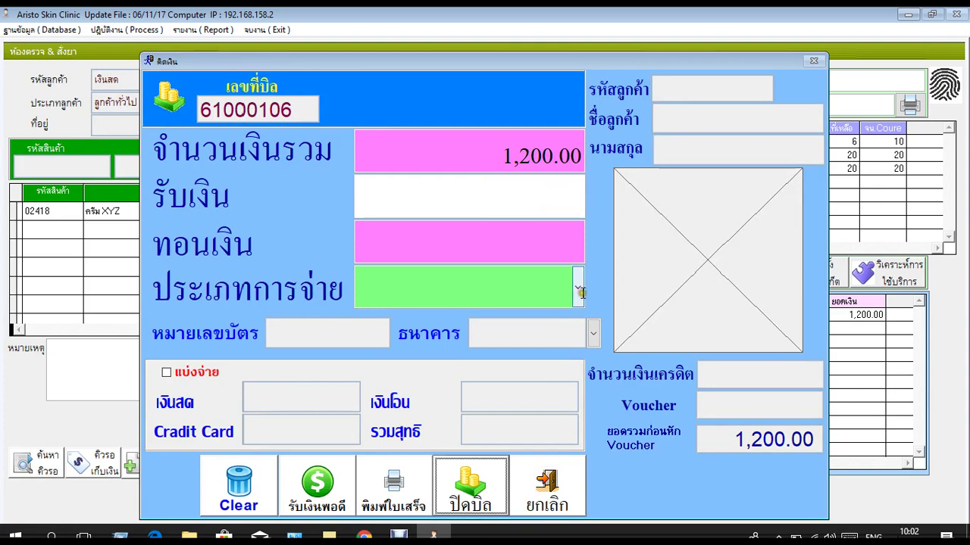
left_click(579, 292)
left_click(524, 53)
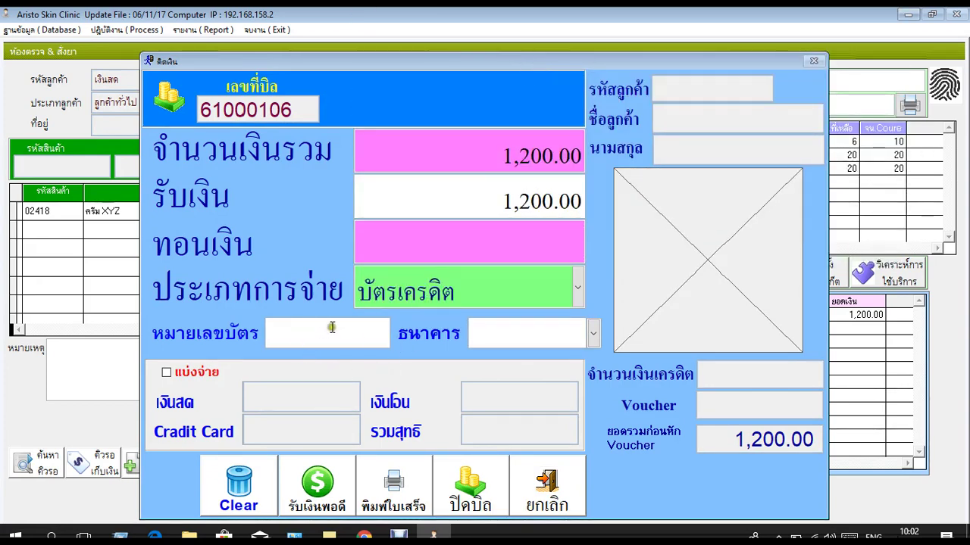
Enter the credit card number (หมายเลขบัตร) and set the bank (ธนาคาร) to KTB
left_click_drag(332, 327, 246, 325)
type("123445")
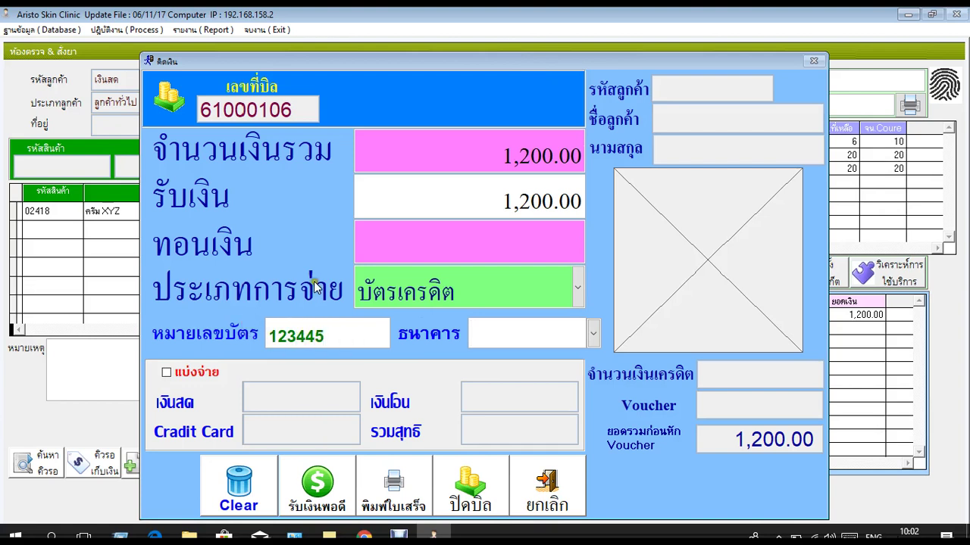
left_click(594, 333)
left_click(548, 332)
type("KTB")
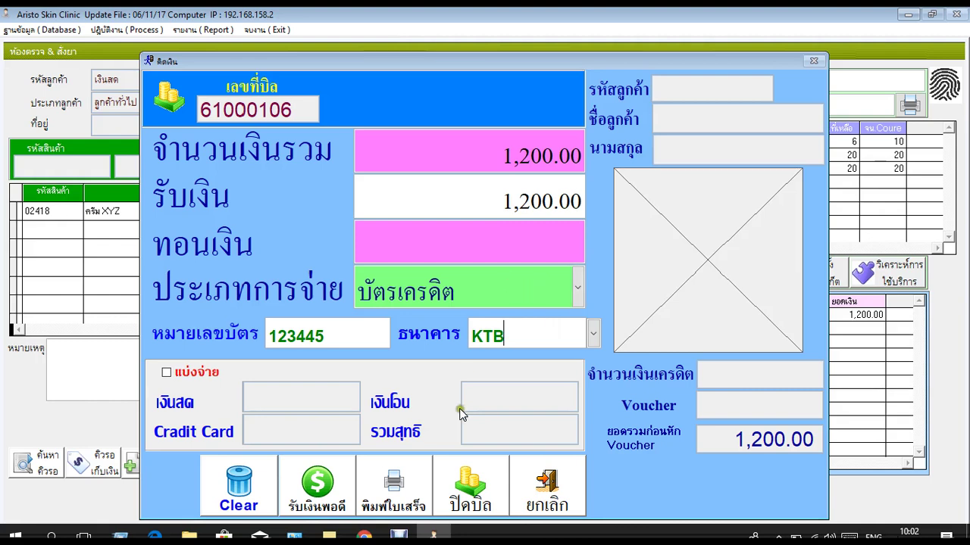
Close the credit card bill and leave the ห้องตรวจ & สั่งยา billing screen
left_click(469, 485)
left_click(478, 319)
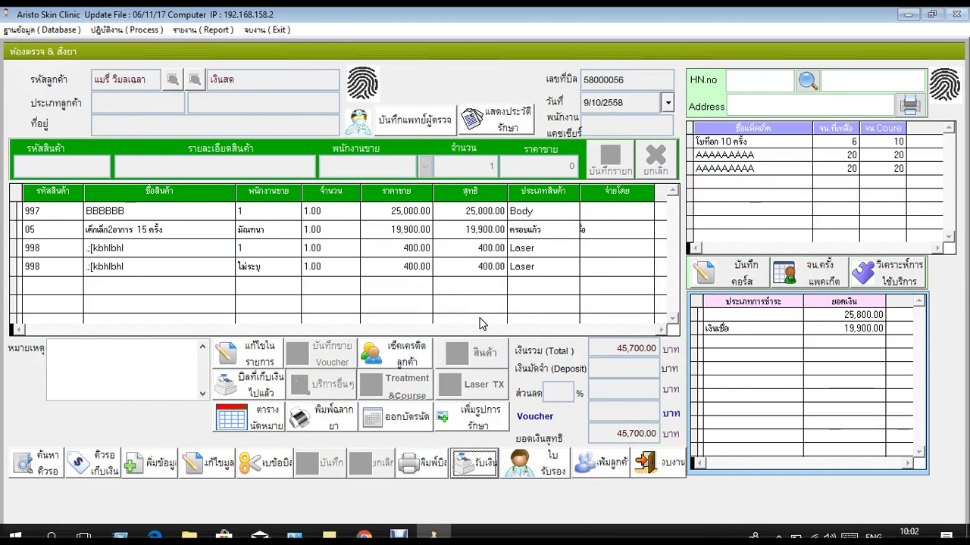
left_click(653, 464)
left_click(529, 59)
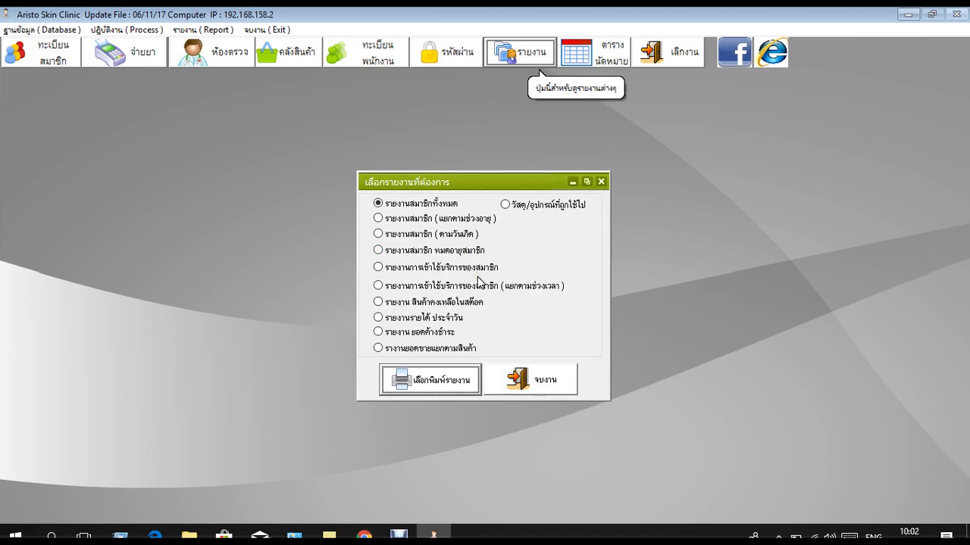
left_click(539, 388)
left_click(189, 29)
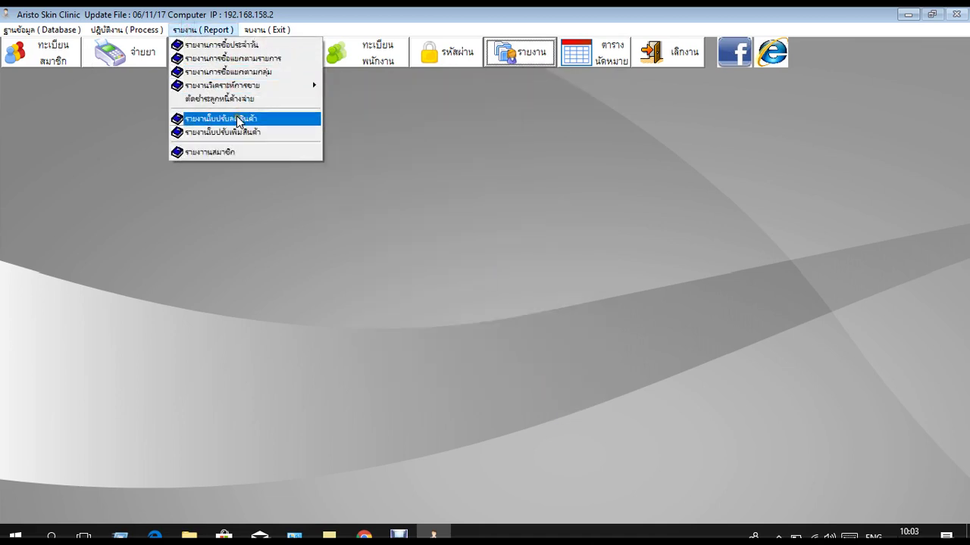
left_click(580, 239)
View the daily income report (รายงานรายได้ ประจำวัน) for 31/1/2561 on screen in the summary format (แบบสรุป), and close its preview
left_click(534, 62)
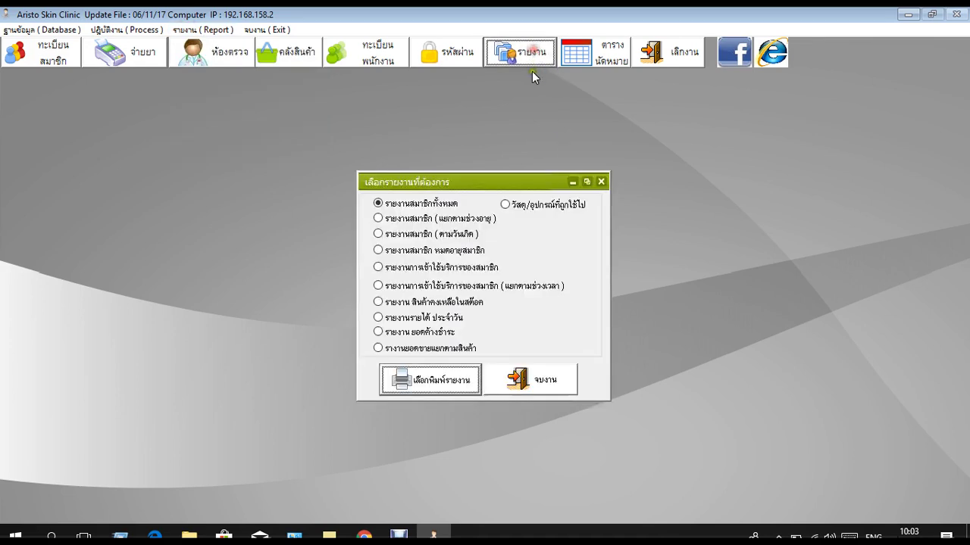
left_click(437, 318)
left_click(432, 385)
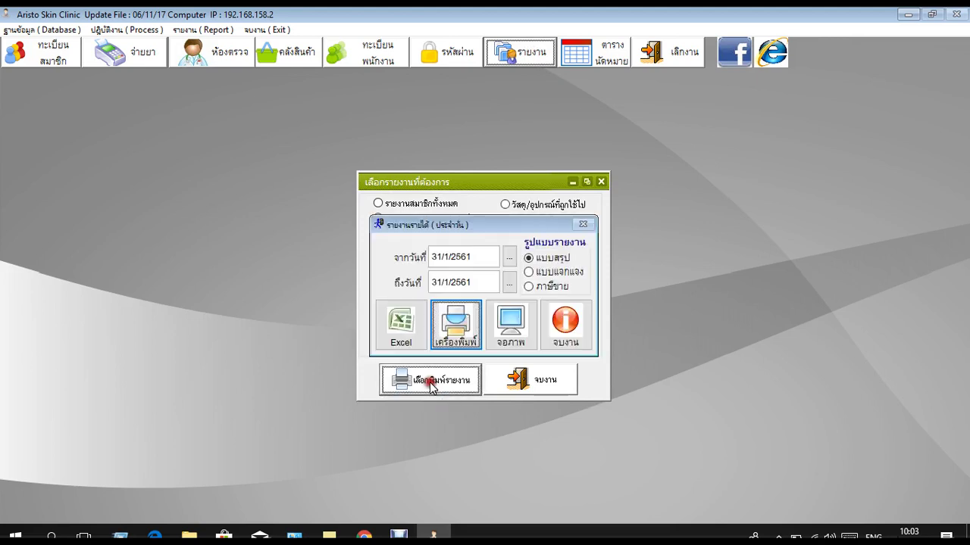
left_click(512, 327)
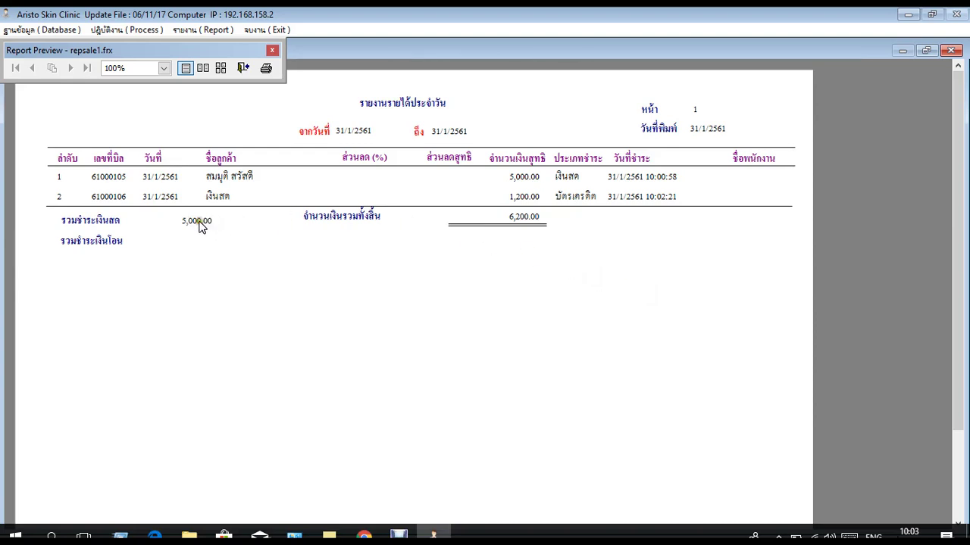
left_click(242, 68)
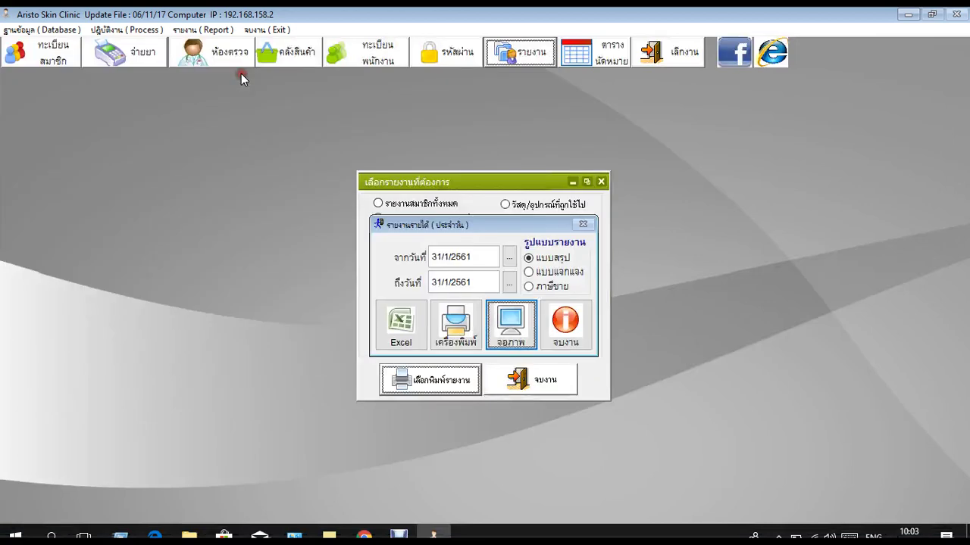
View the daily income report for 31/1/2561 on screen in the itemized format (แบบแจกแจง), and close the report windows
left_click(572, 274)
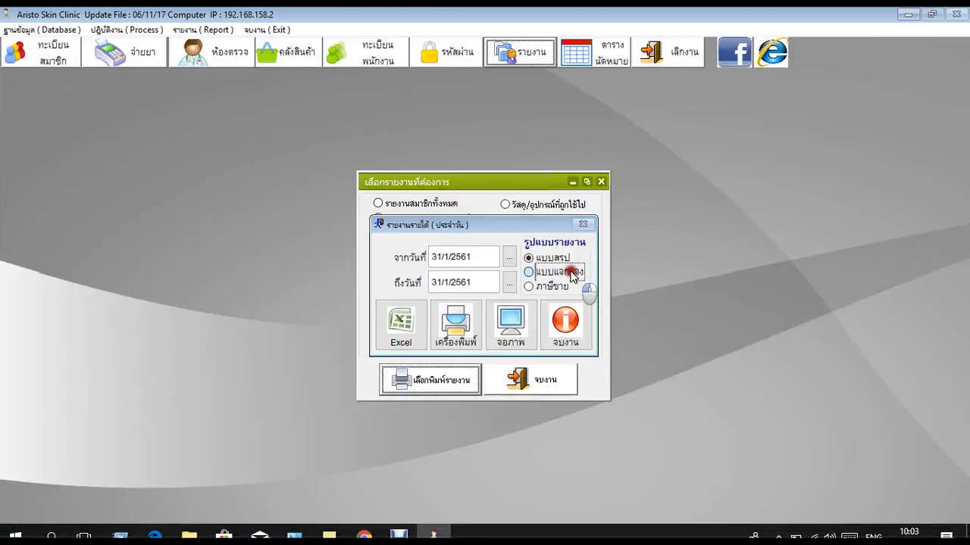
left_click(509, 324)
left_click_drag(965, 216, 965, 251)
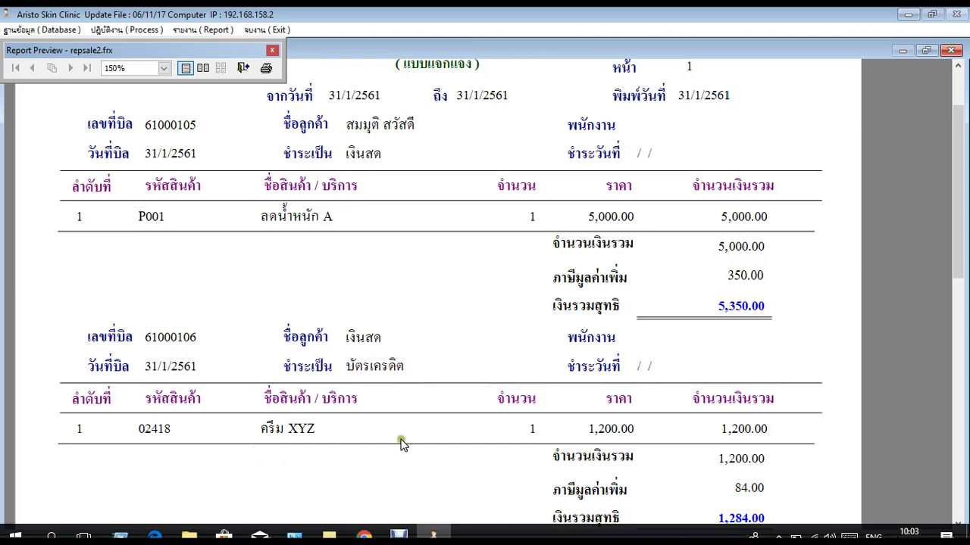
mouse_move(960, 252)
left_mouse_down()
mouse_move(961, 324)
mouse_move(960, 237)
left_mouse_up()
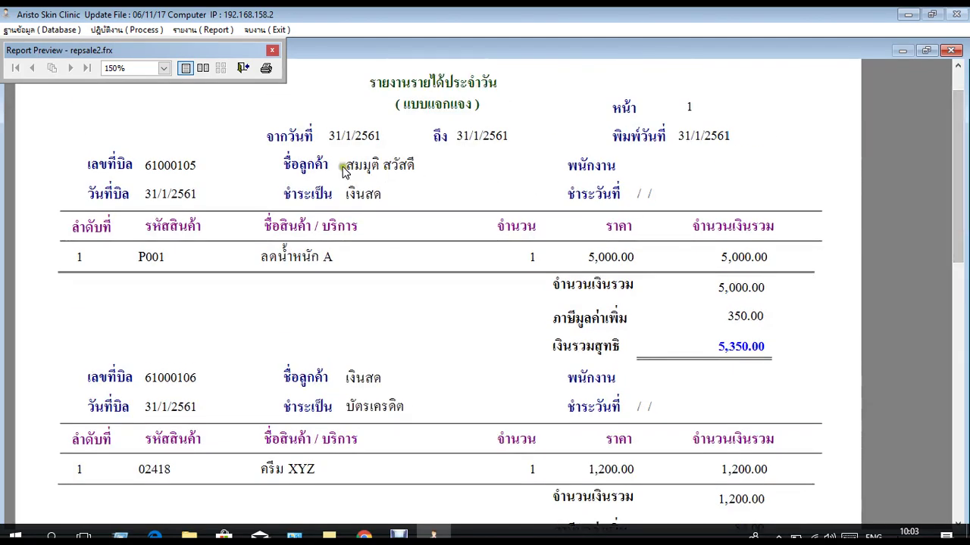
left_click(244, 68)
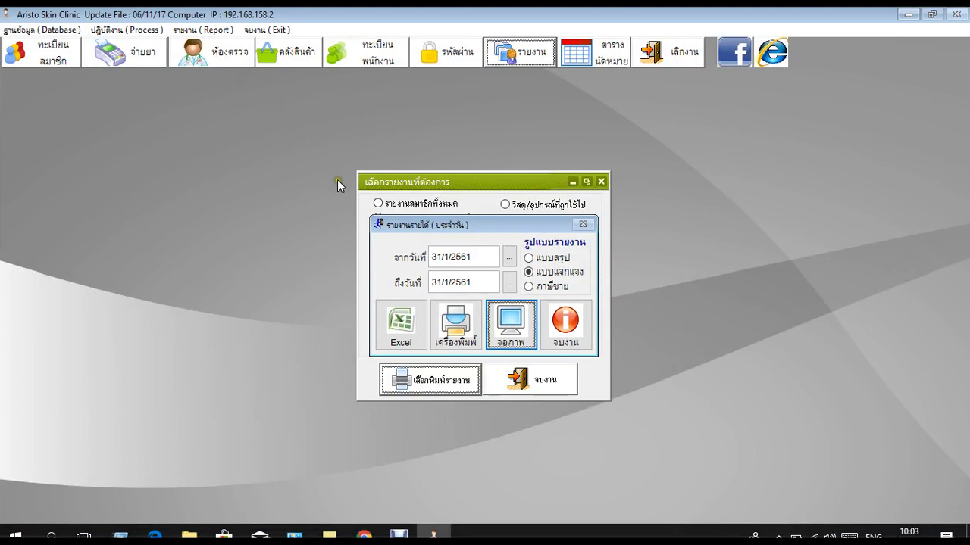
left_click(568, 342)
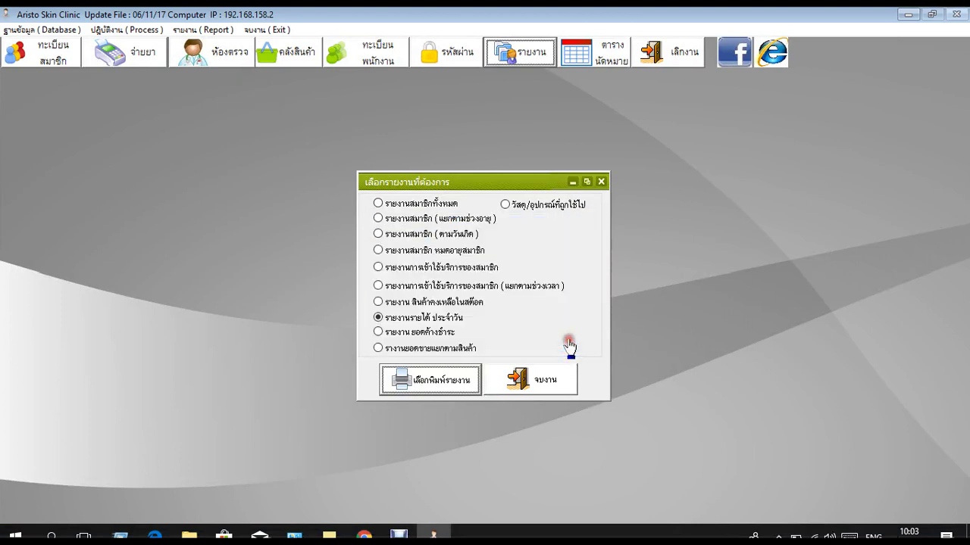
left_click(432, 379)
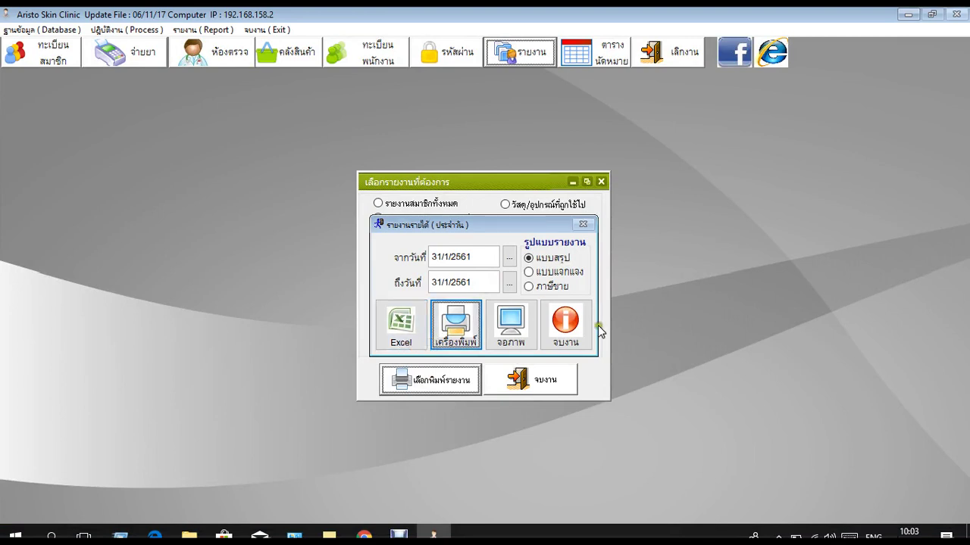
left_click(572, 337)
left_click(539, 382)
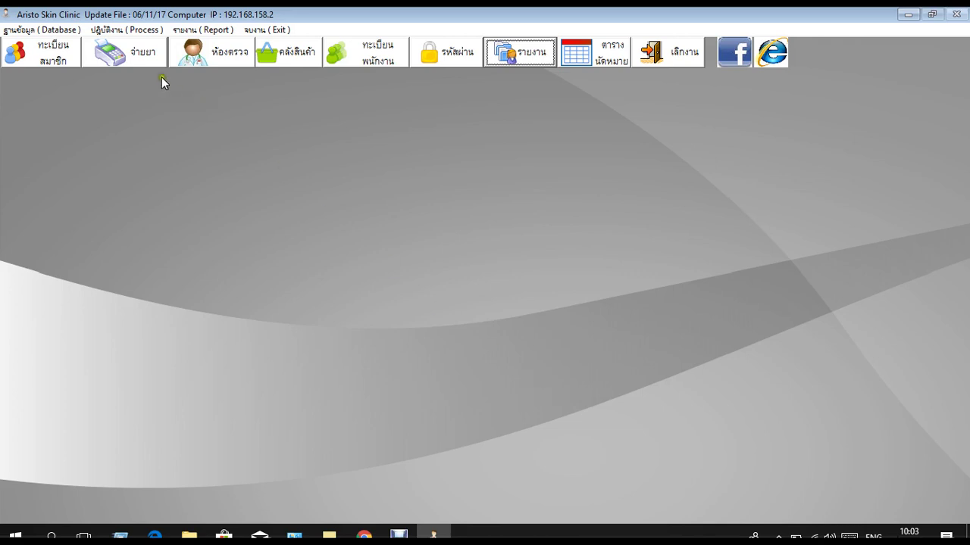
Open the จ่ายยา screen and load the packages of the customer who bought the ลดน้ำหนัก A course through the HN.no lookup
left_click(136, 61)
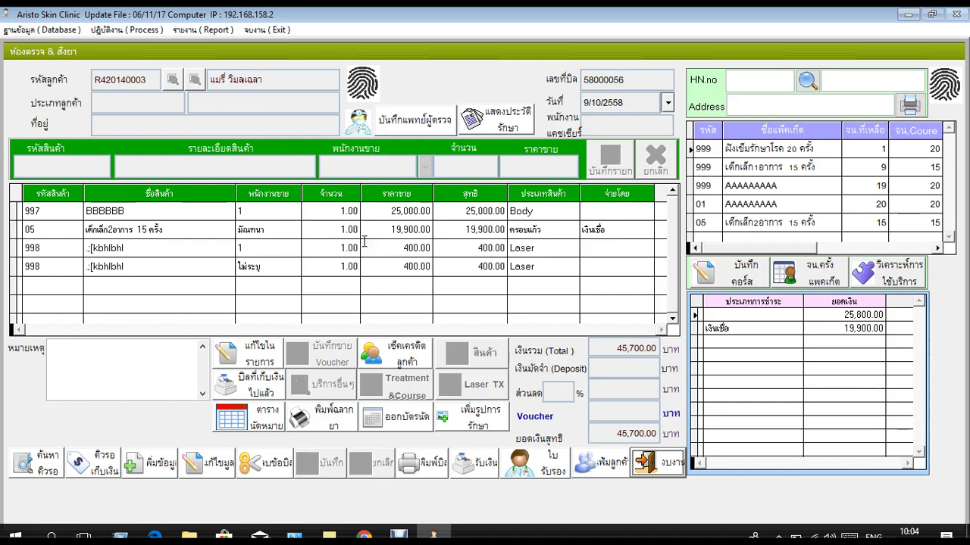
left_click(807, 80)
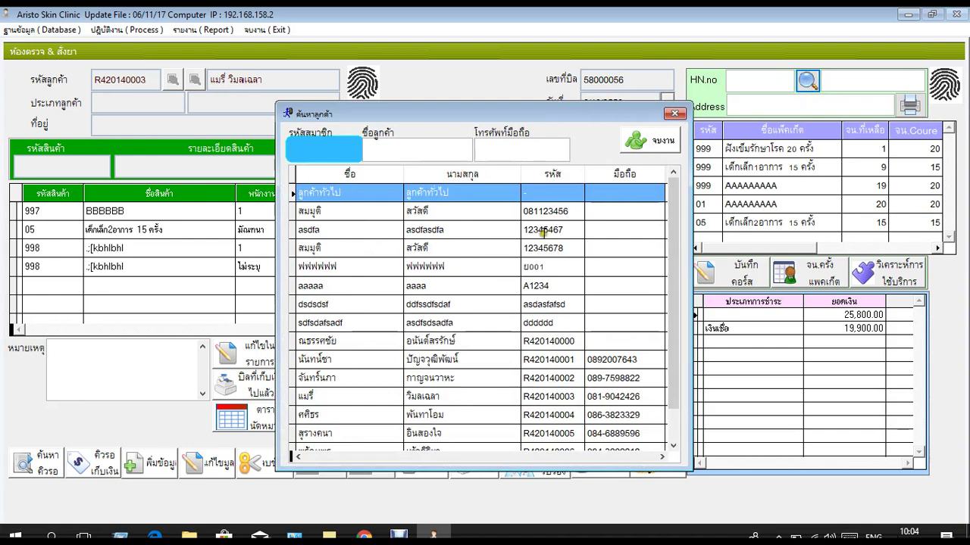
left_click(443, 209)
left_click(636, 143)
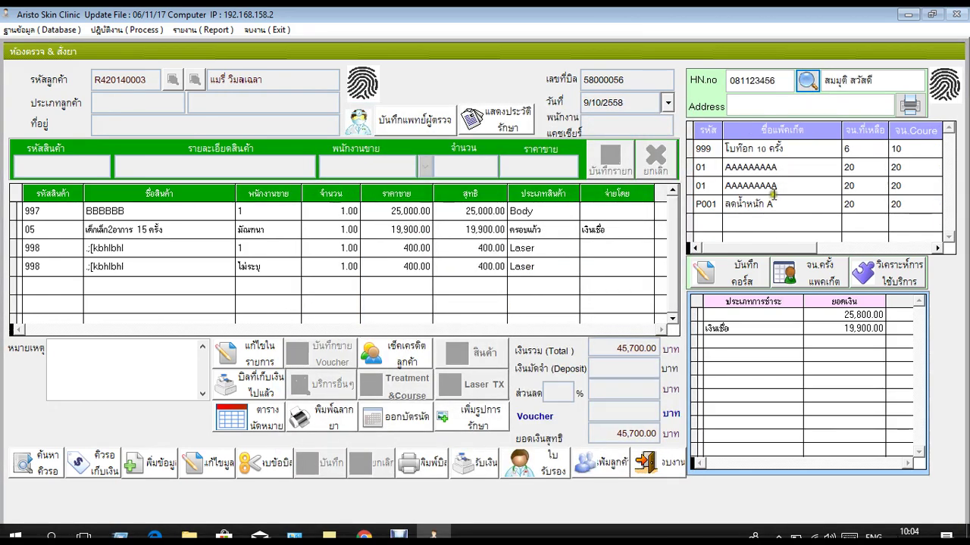
Select the customer's ลดน้ำหนัก A package (P001) and open the course usage record (บันทึกคอร์ส)
left_click(798, 205)
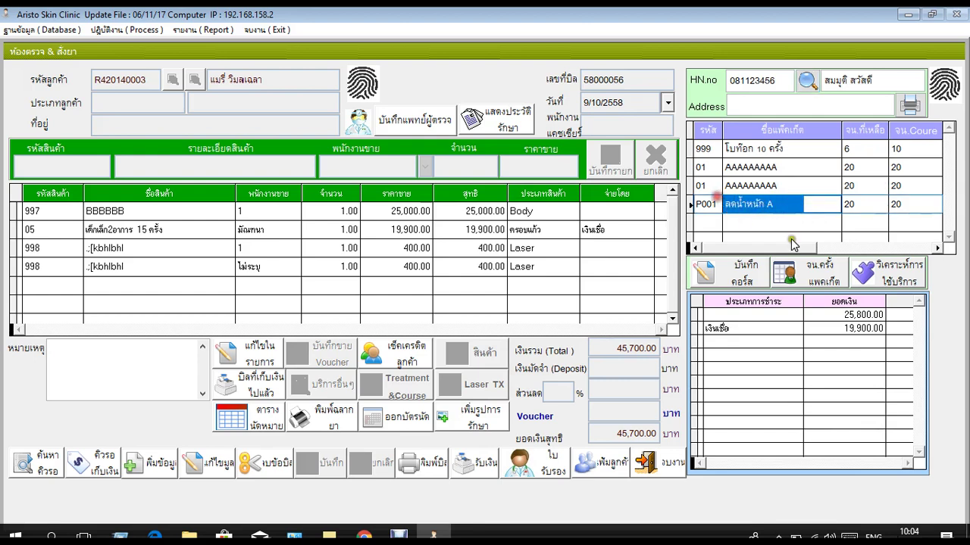
left_click(876, 201)
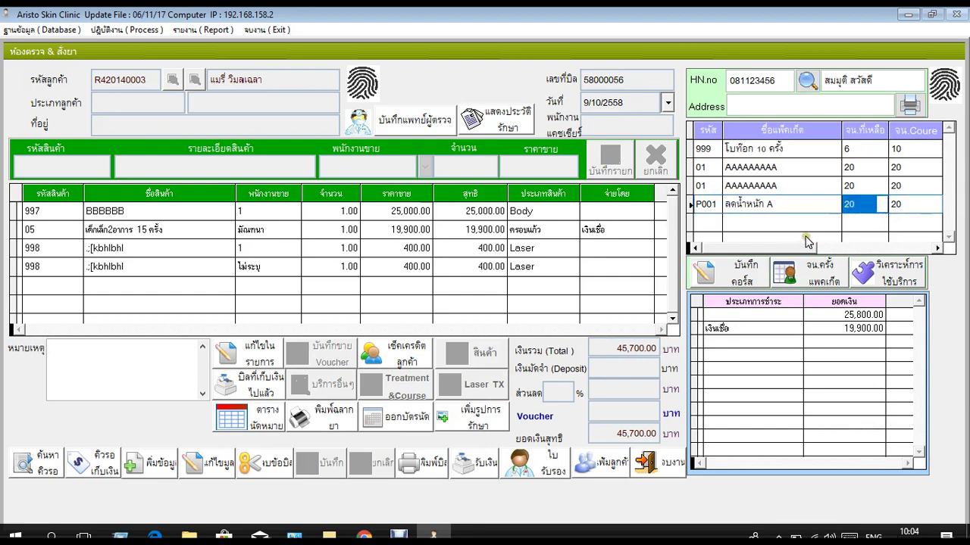
left_click(739, 274)
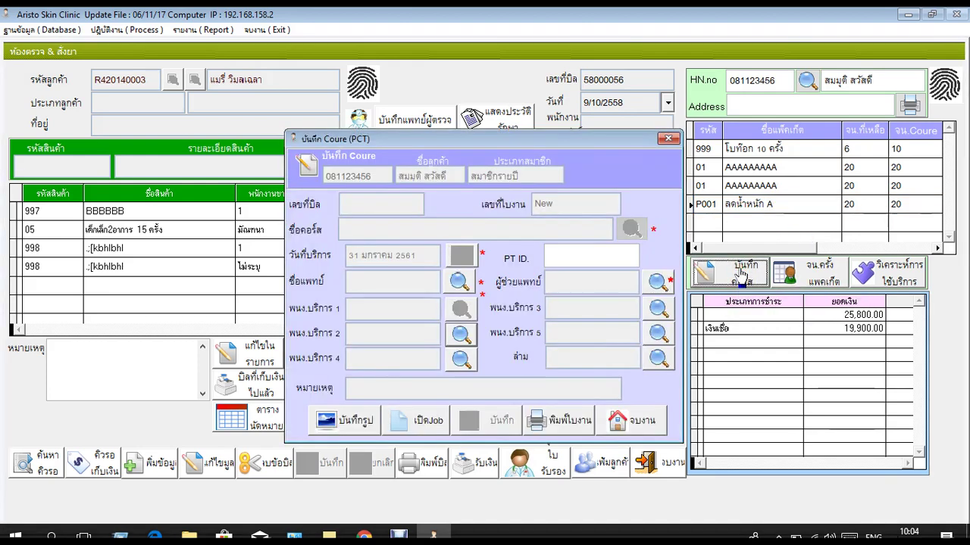
Start a new course usage job and choose the ลดน้ำหนัก A course (P001) for it
left_click(411, 419)
left_click(629, 230)
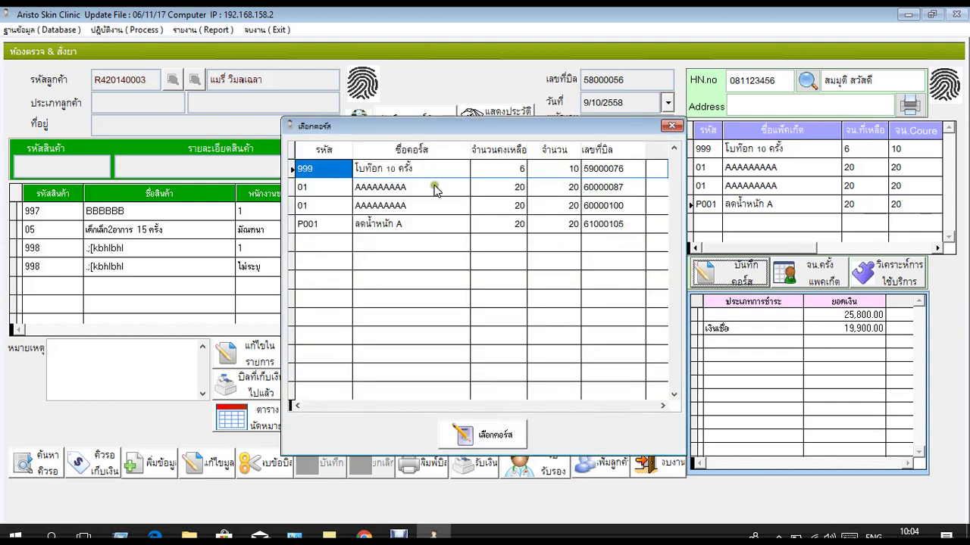
left_click(437, 223)
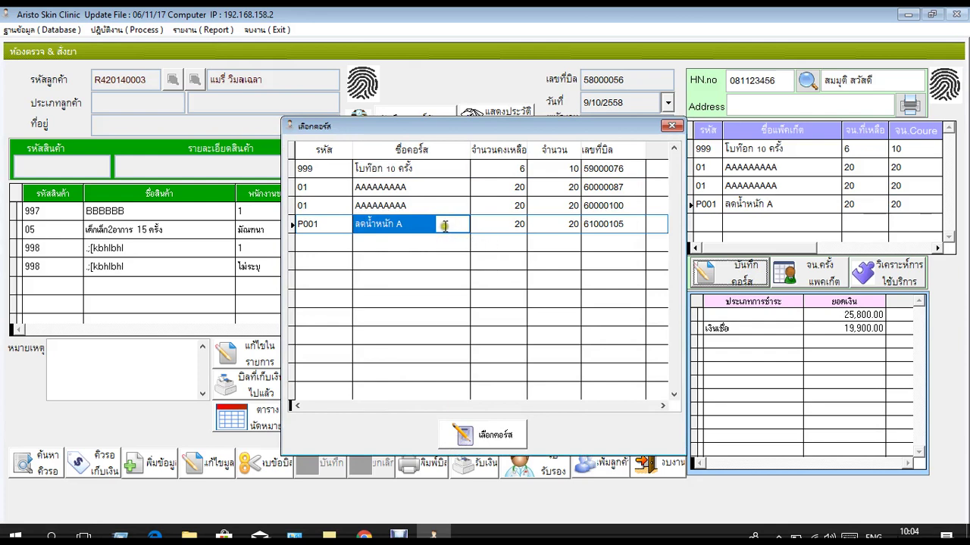
left_click(494, 435)
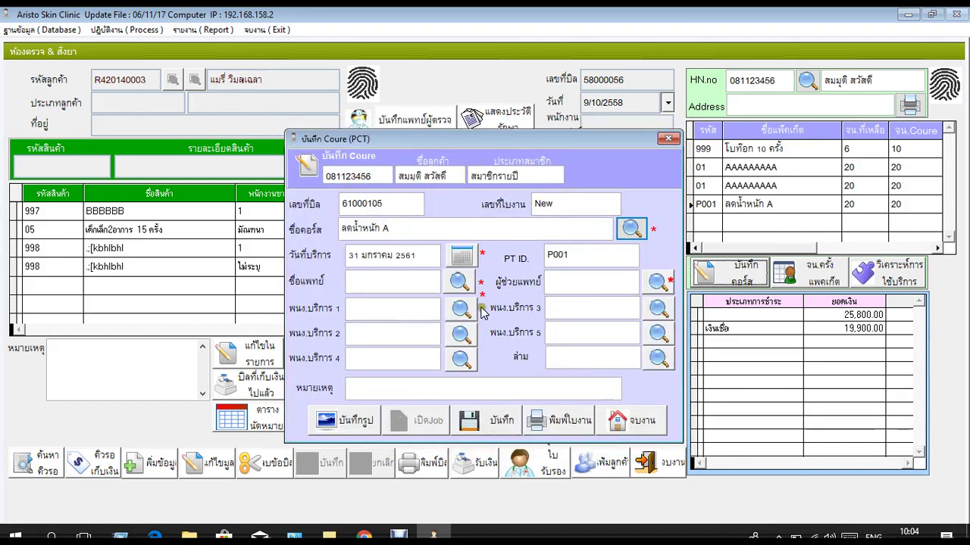
Assign the doctor with code 1111 and the doctor with code 22222 as doctor's assistant (ผู้ช่วยแพทย์) on the job
left_click(459, 281)
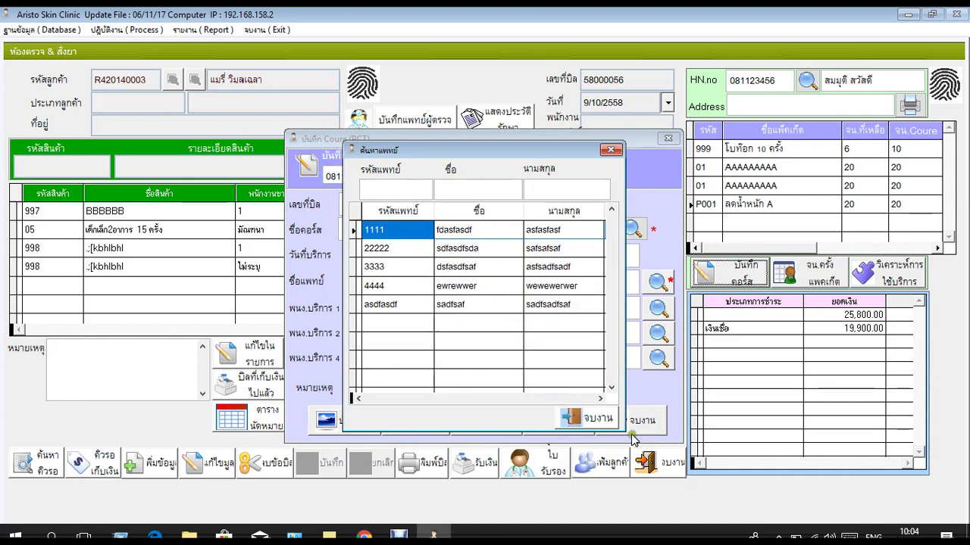
left_click(599, 419)
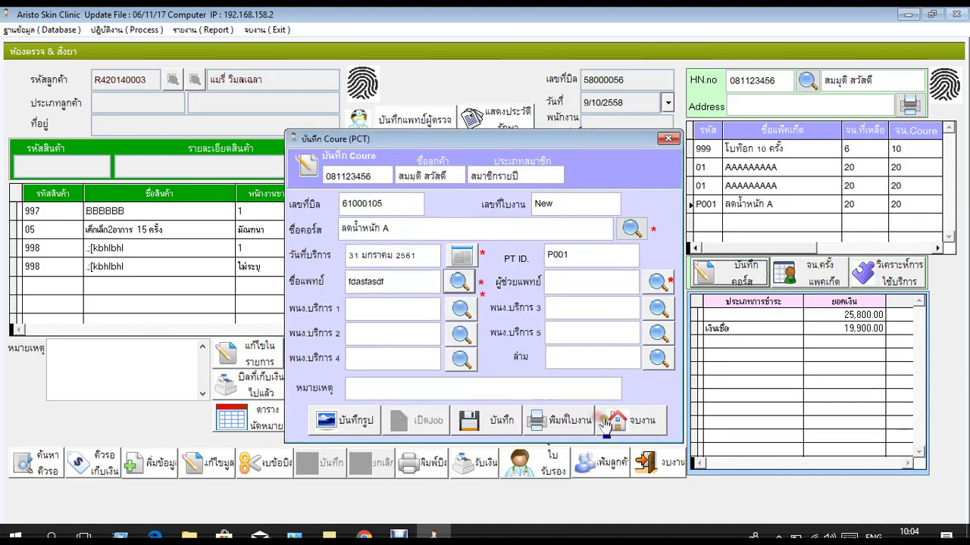
left_click(657, 282)
left_click(493, 256)
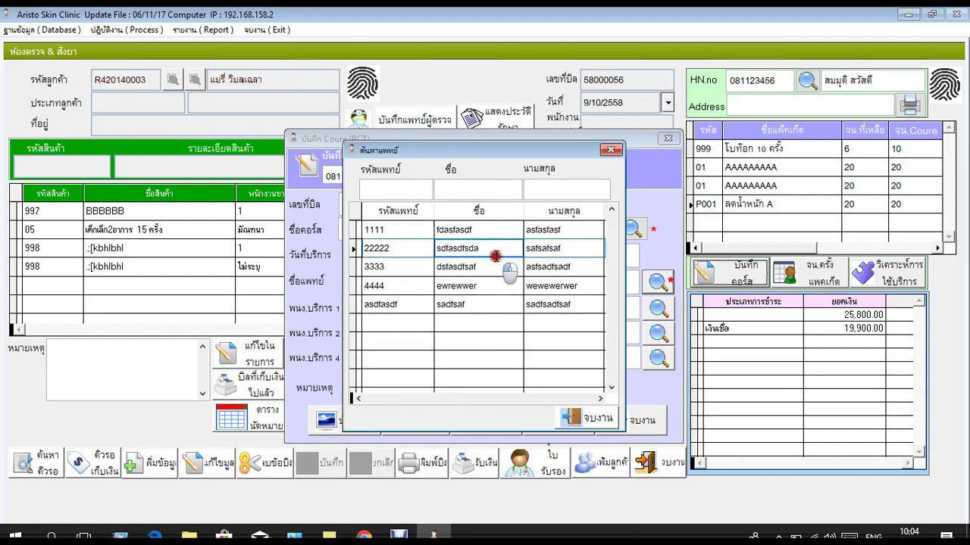
left_click(593, 416)
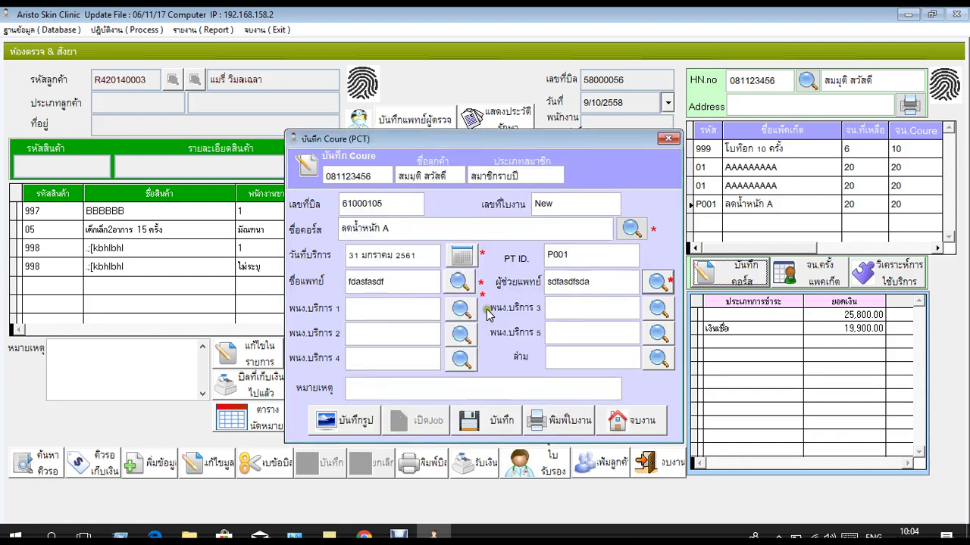
Assign employee N001 as service staff 1 (พนง.บริการ 1) and save the course usage record
left_click(460, 309)
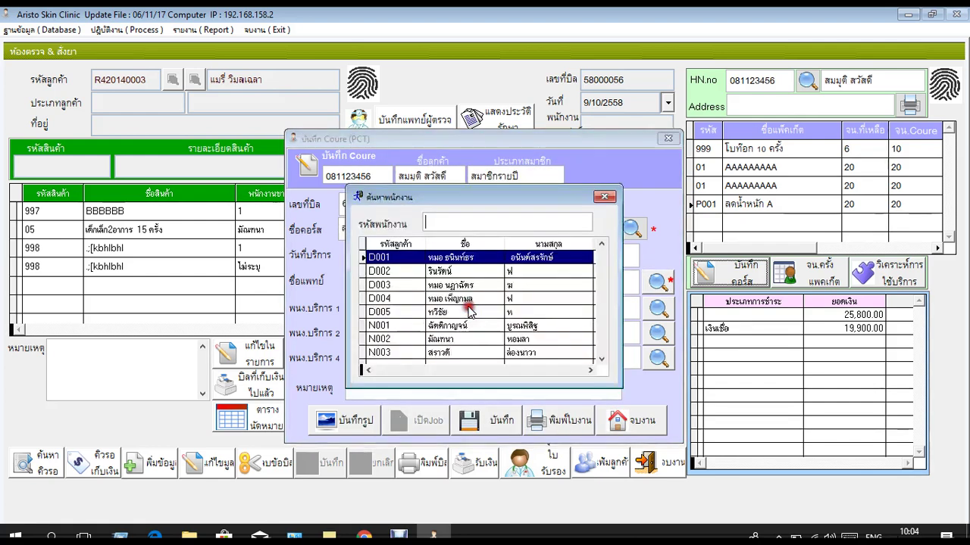
type("N001")
left_click(603, 198)
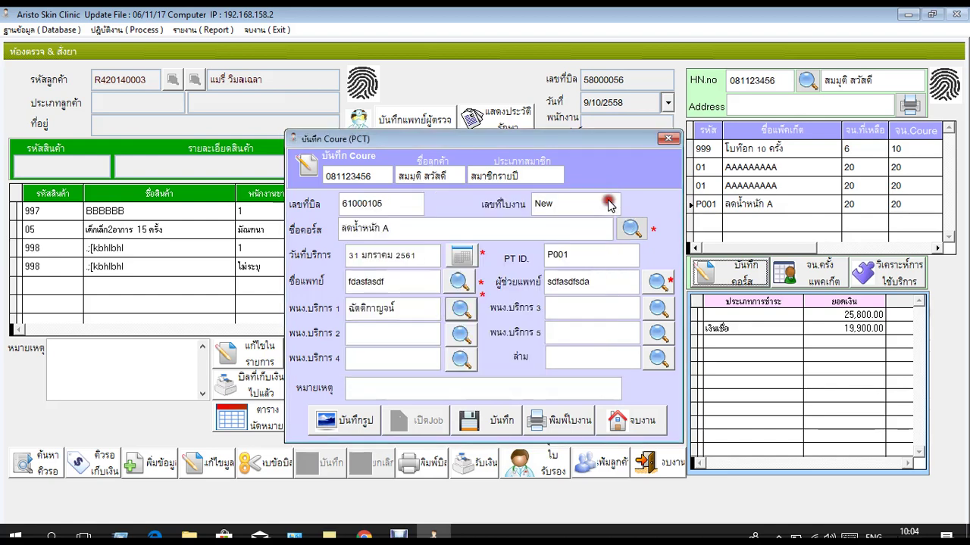
left_click(494, 421)
left_click(520, 321)
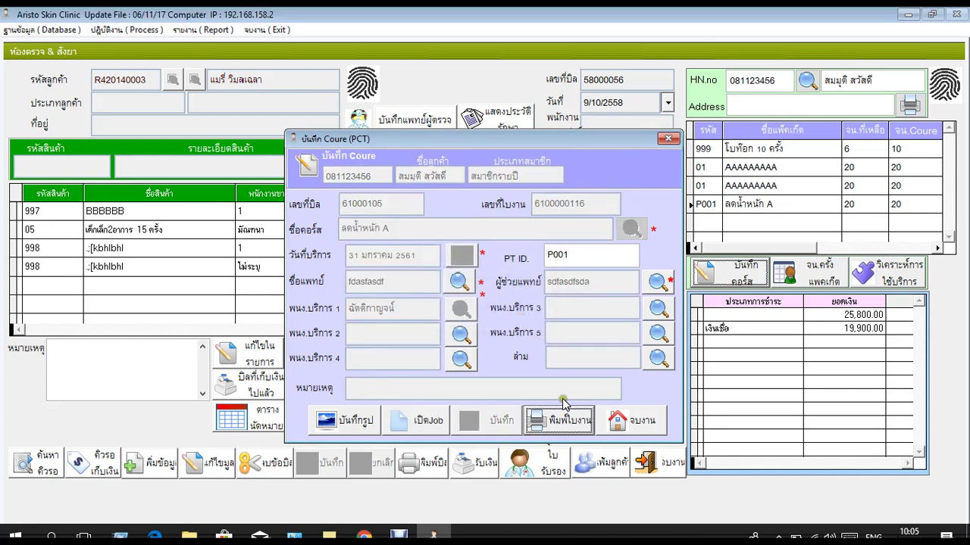
Preview the job slip (ใบงาน), close it, and check the remaining sessions of the ลดน้ำหนัก A package
left_click(562, 424)
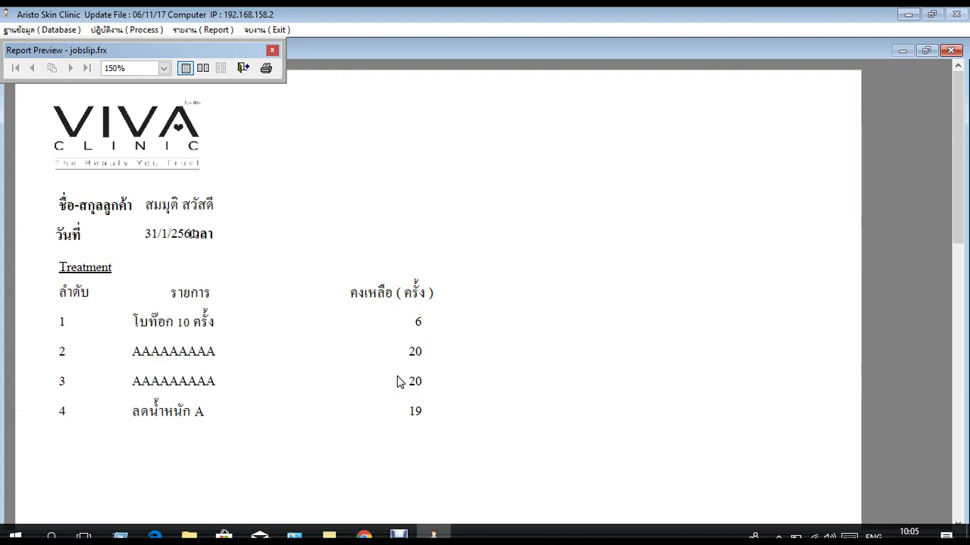
key("Escape")
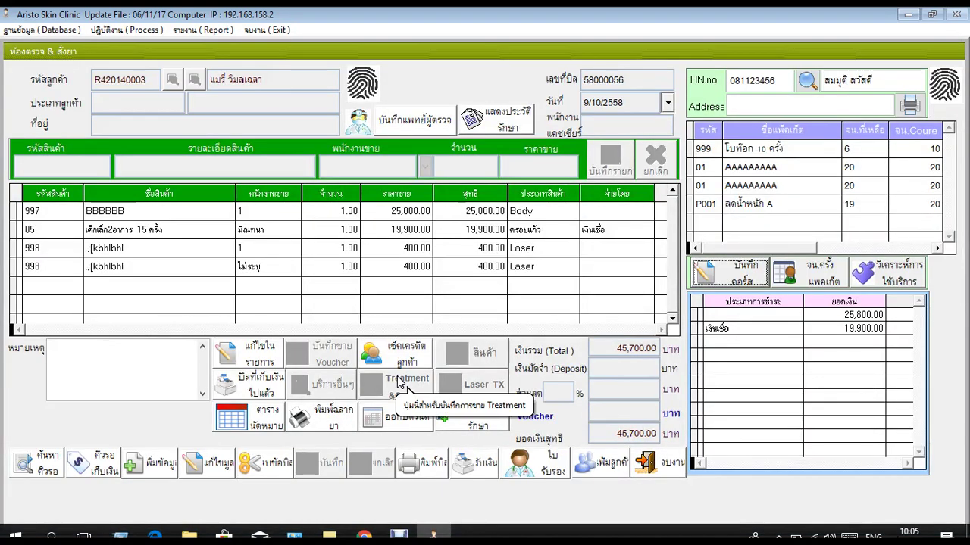
left_click(876, 203)
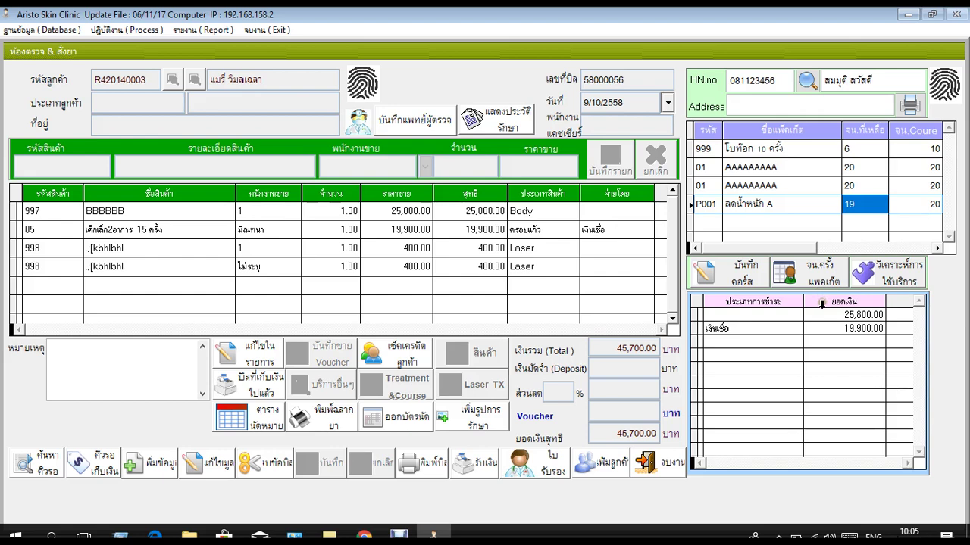
Open the service usage analysis (วิเคราะห์การใช้บริการ) and display the 31/1/2561 services filtered by the course customer (ตามลูกค้าที่บริการ)
left_click(889, 271)
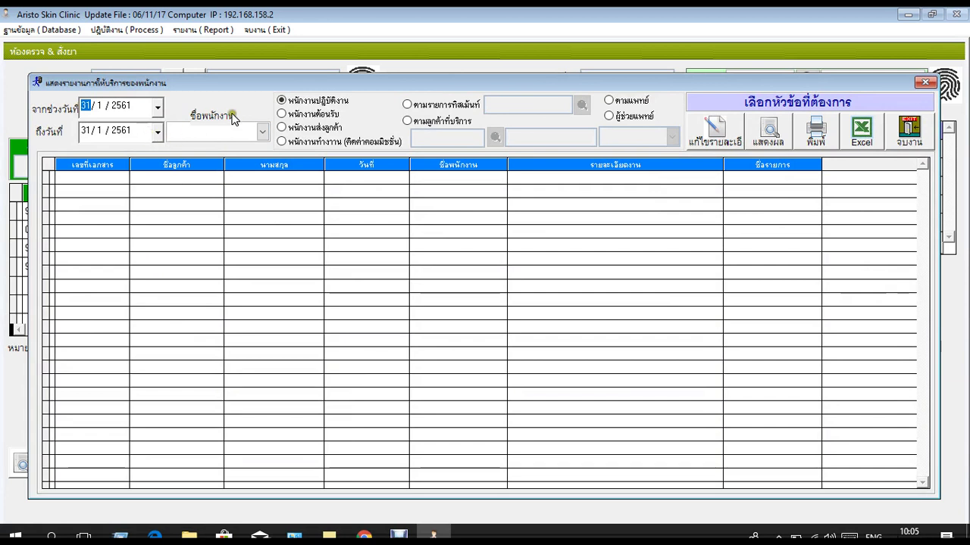
left_click(320, 127)
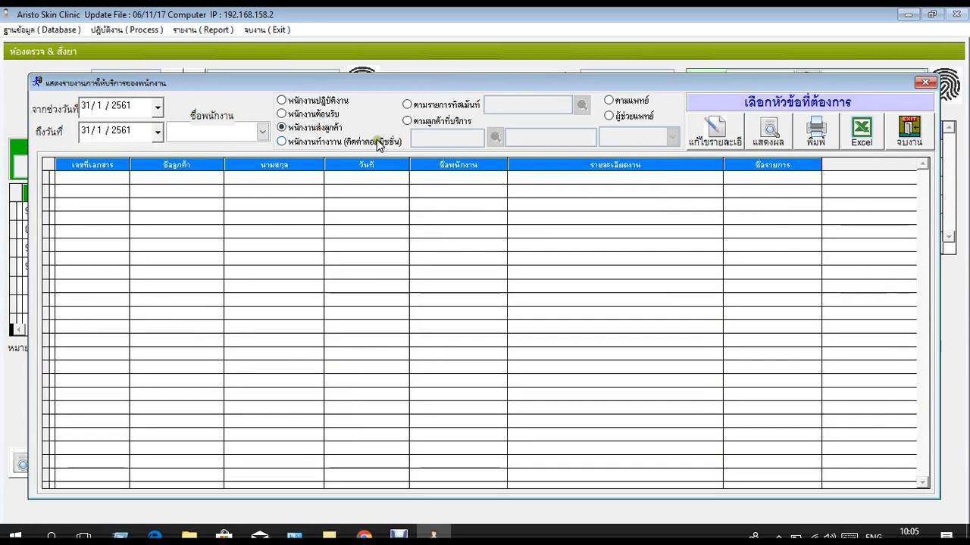
left_click(445, 122)
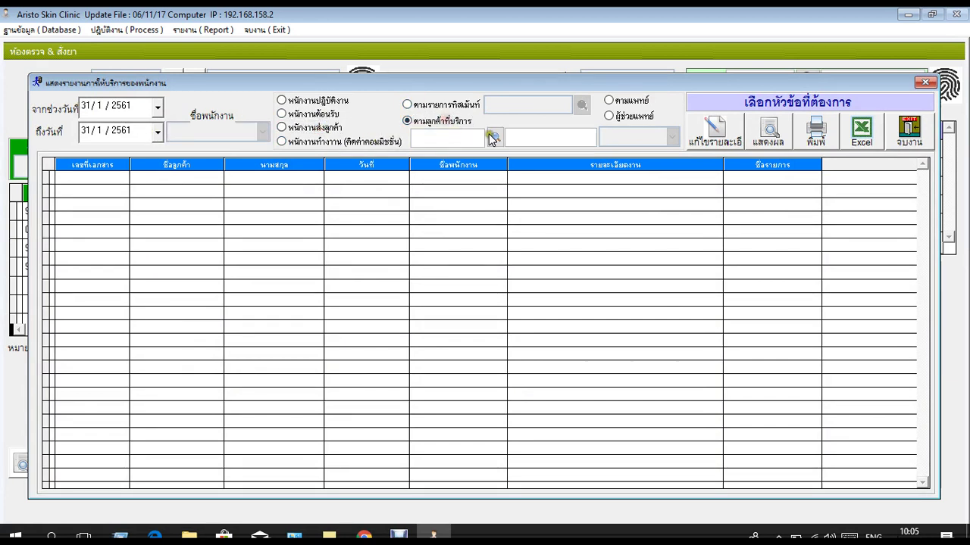
left_click(492, 137)
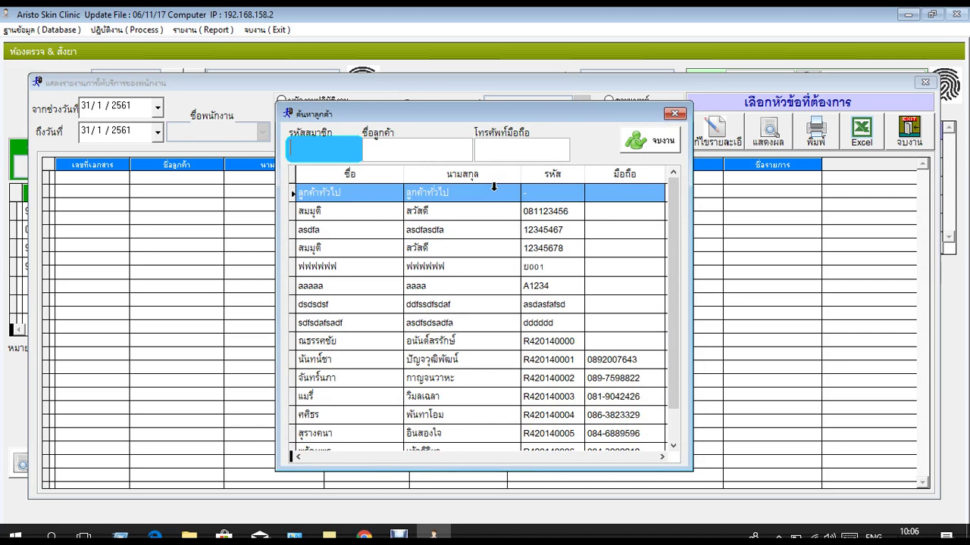
left_click(417, 211)
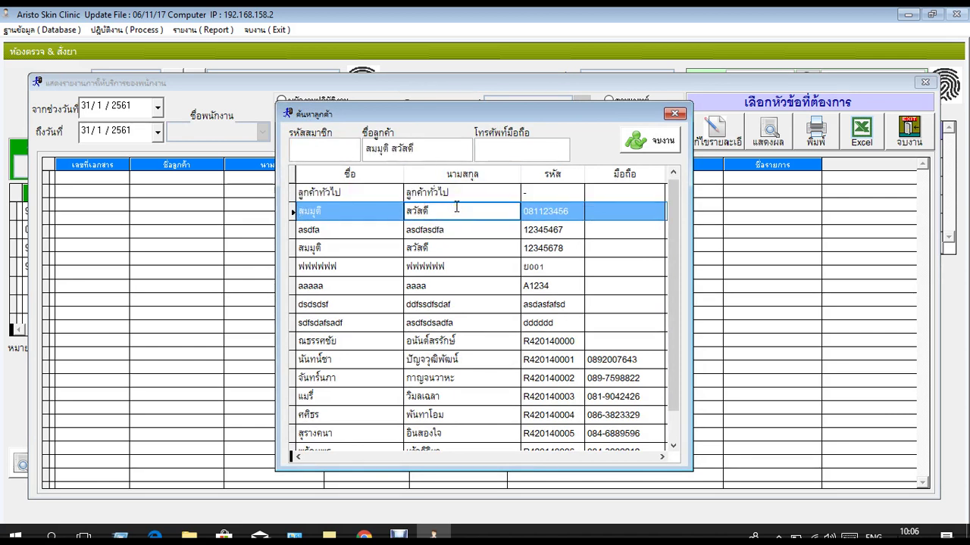
left_click(638, 144)
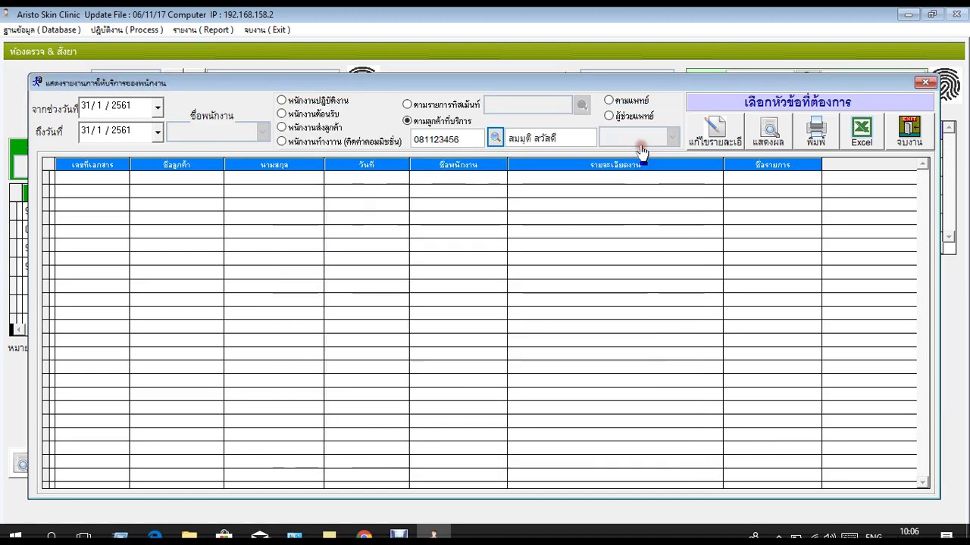
left_click(768, 131)
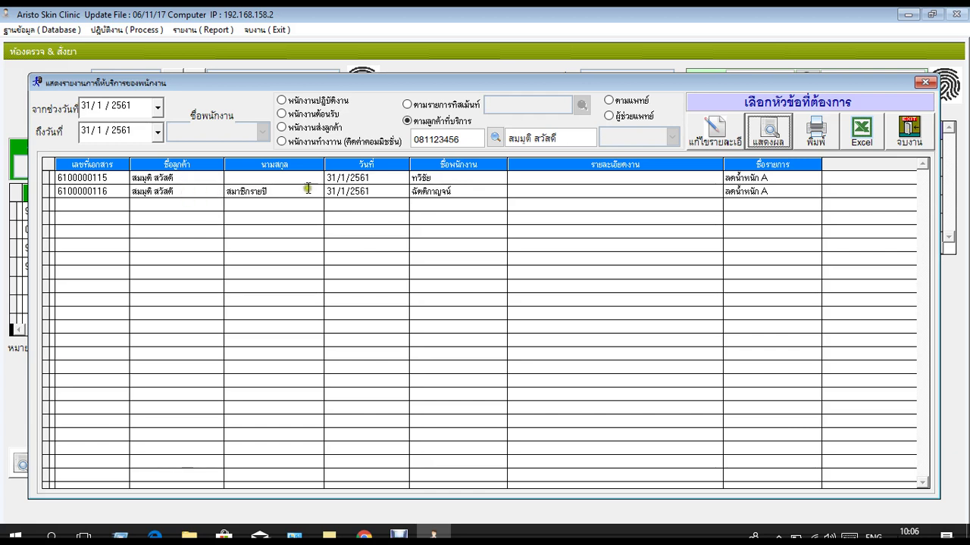
Examine the date, staff and course item of each service record listed for the customer
left_click(385, 176)
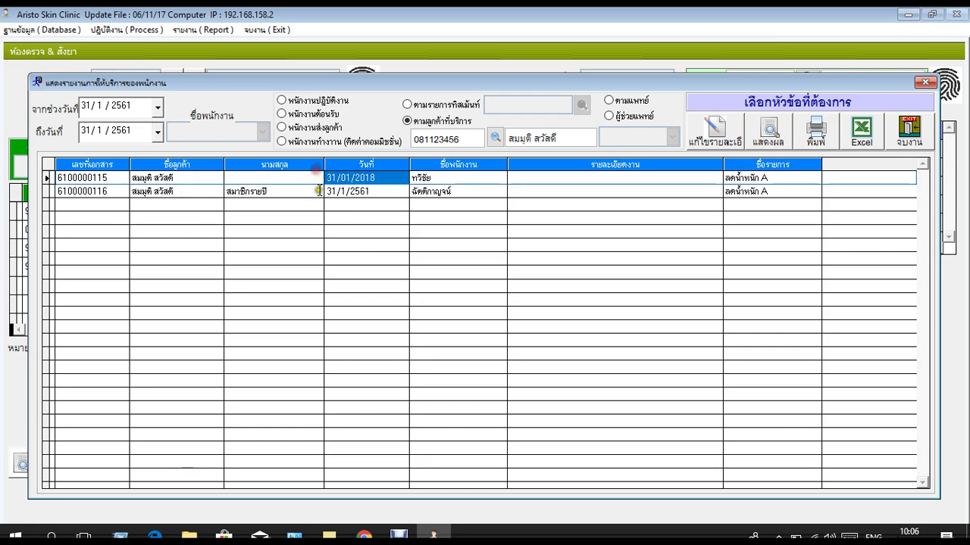
left_click(459, 177)
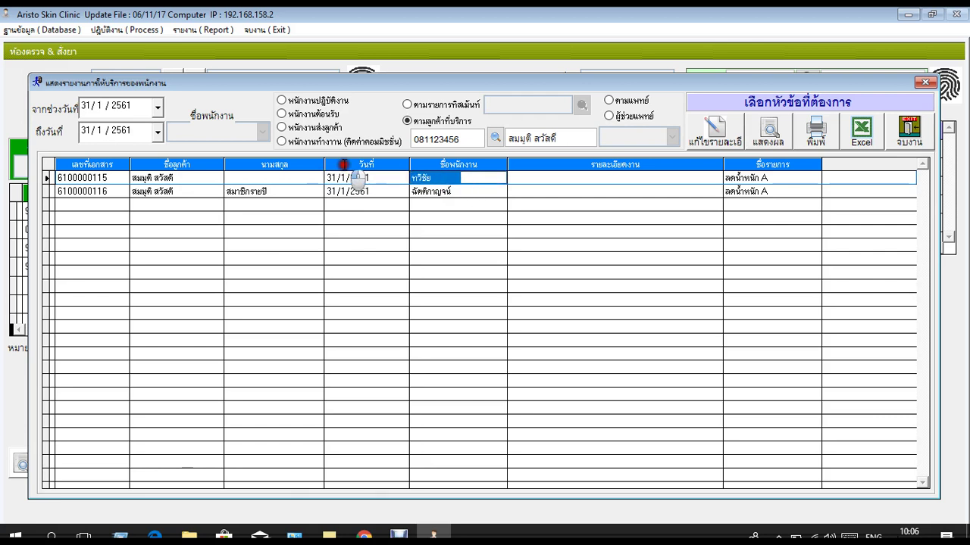
left_click(765, 179)
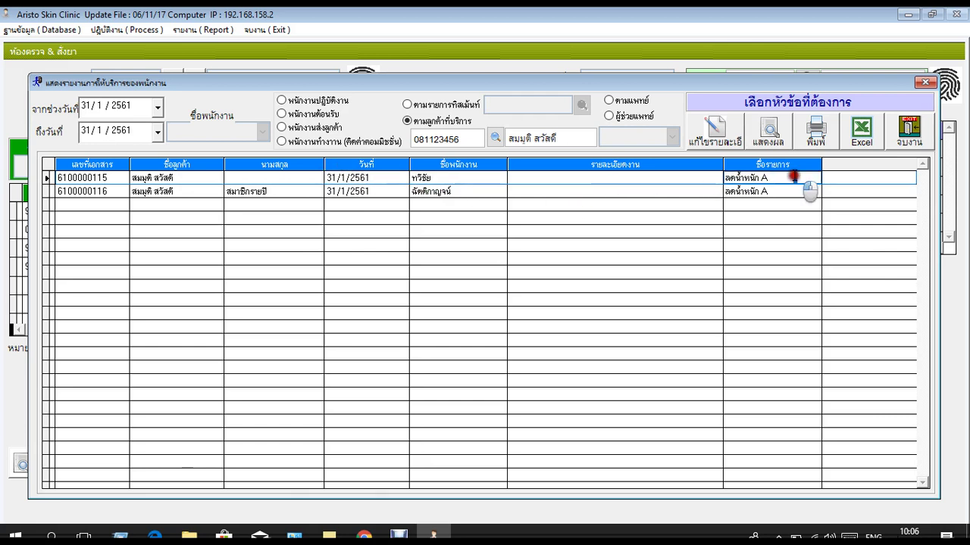
left_click(191, 190)
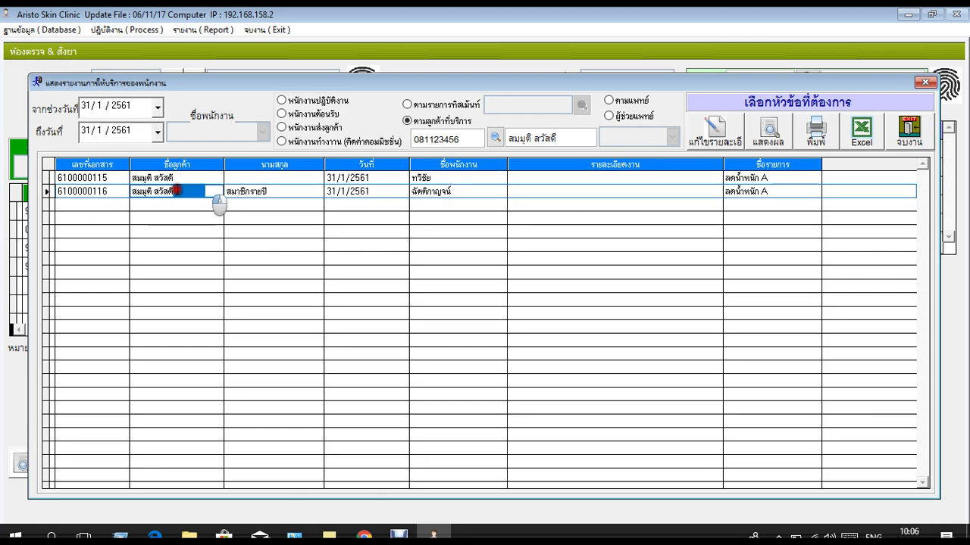
left_click(483, 191)
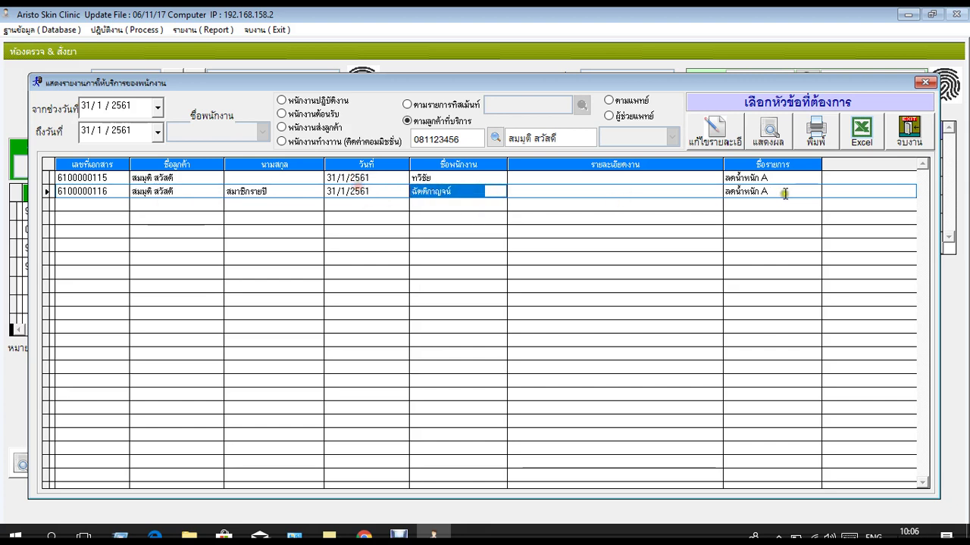
left_click(784, 193)
left_click(379, 192)
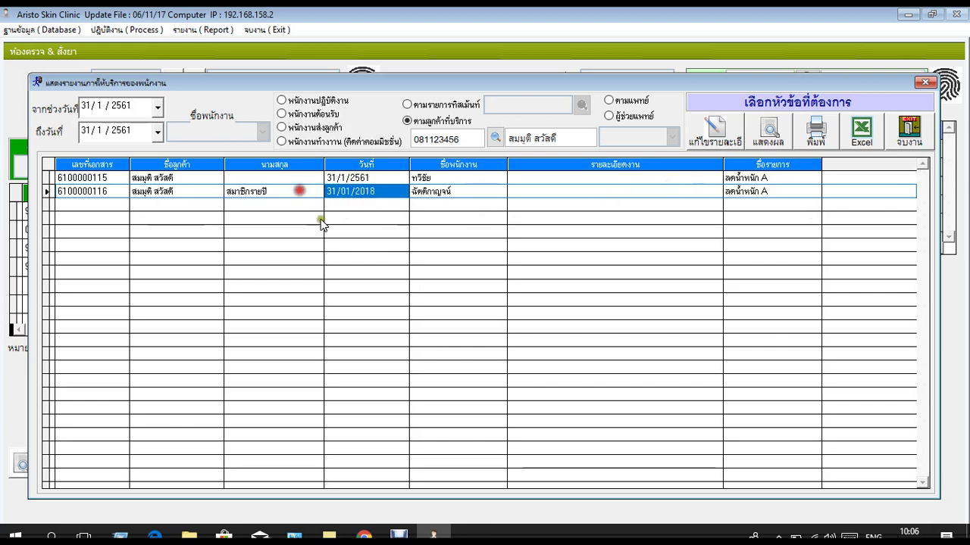
left_click(381, 176)
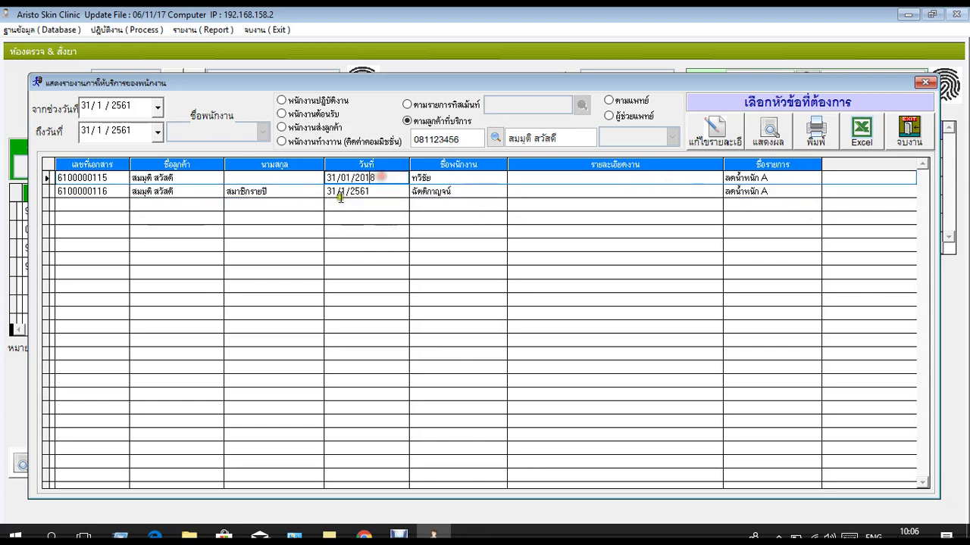
left_click(319, 178)
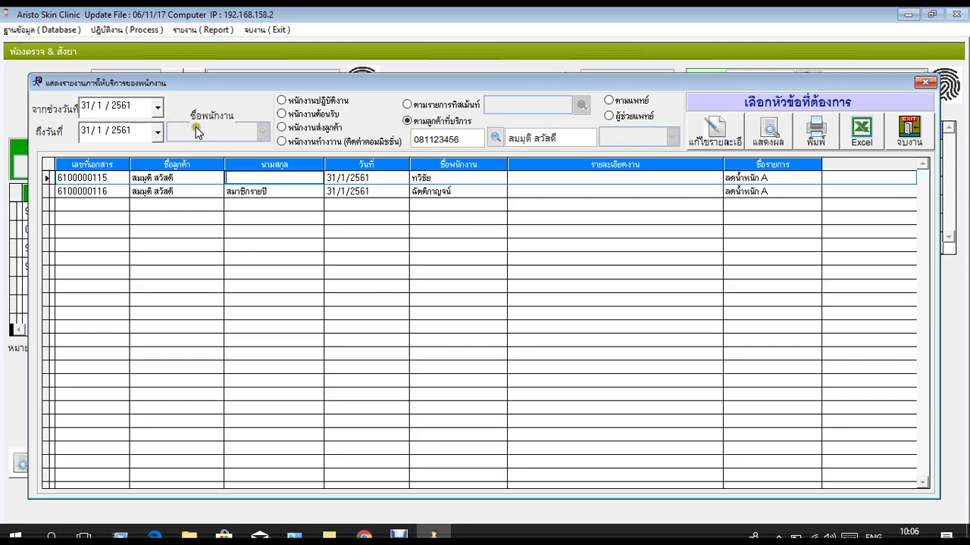
Display the staff commission report (คิดค่าคอมมิชชั่น) from 1/1/2561 to 31/1/2561 for the employee on the first listed service record
left_click(312, 141)
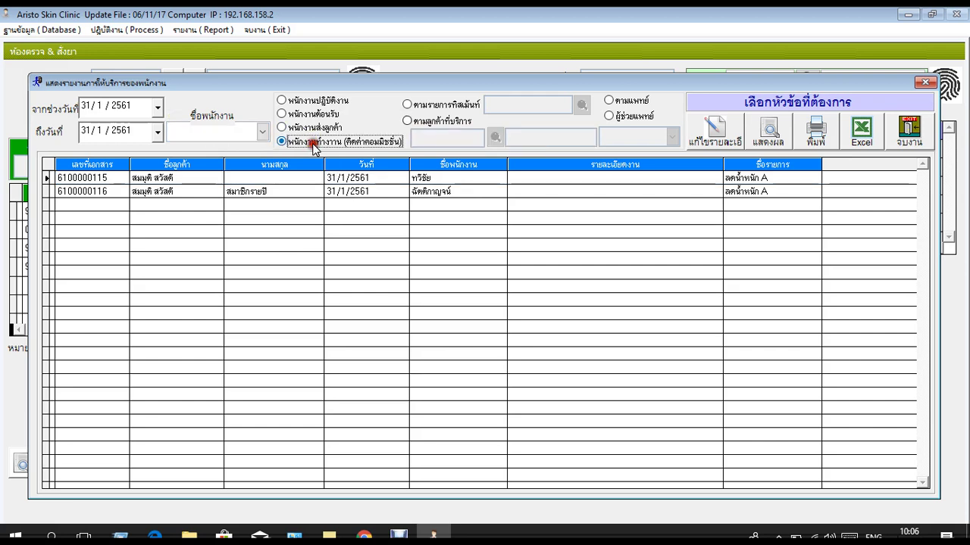
left_click(261, 132)
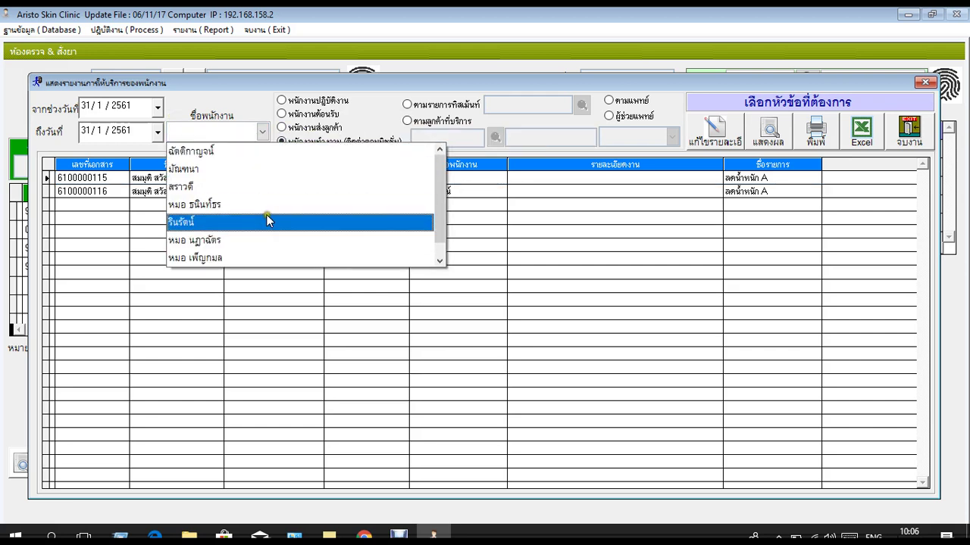
left_click(440, 260)
left_click(422, 259)
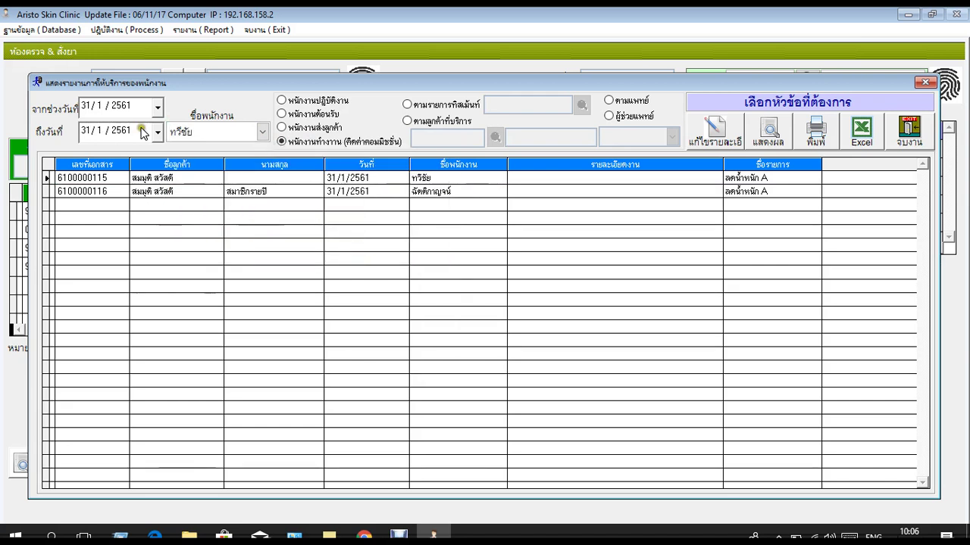
left_click(159, 107)
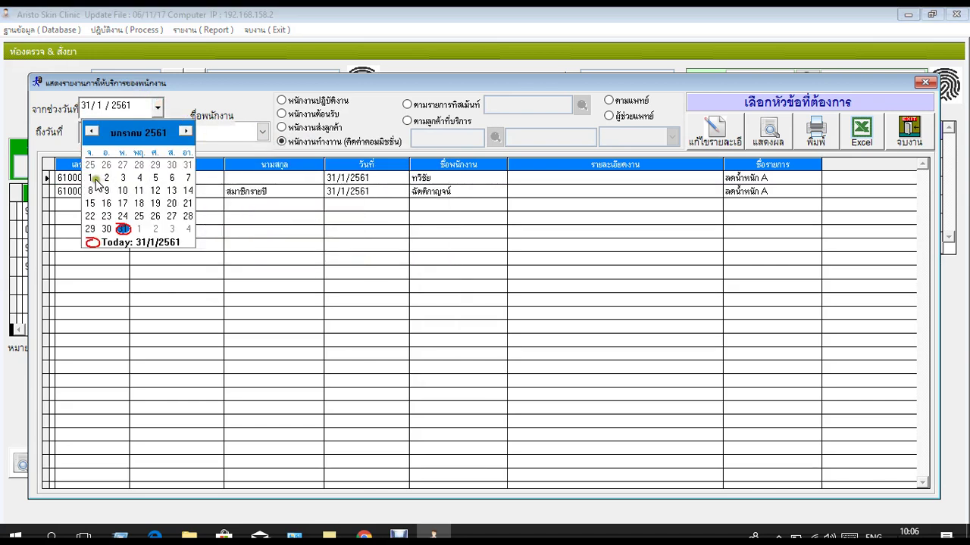
left_click(90, 178)
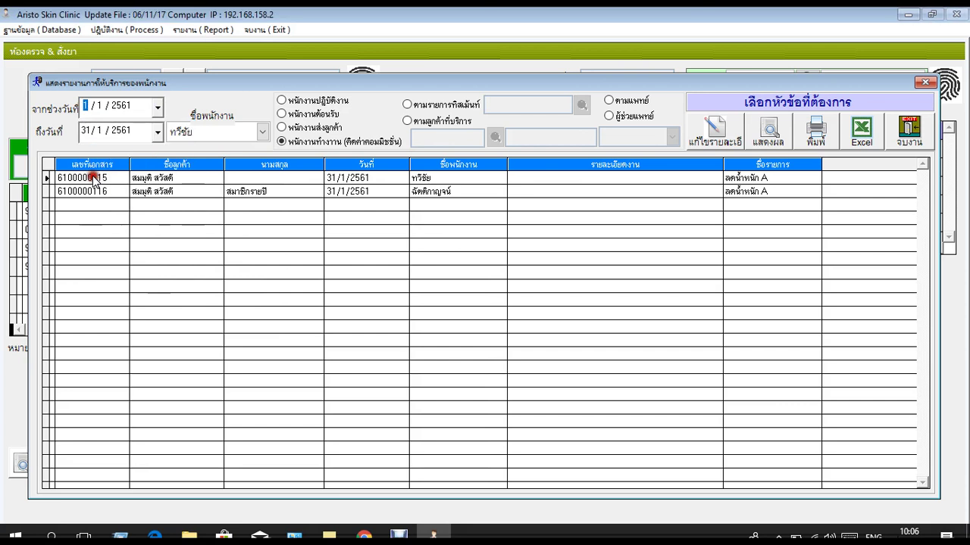
left_click(769, 131)
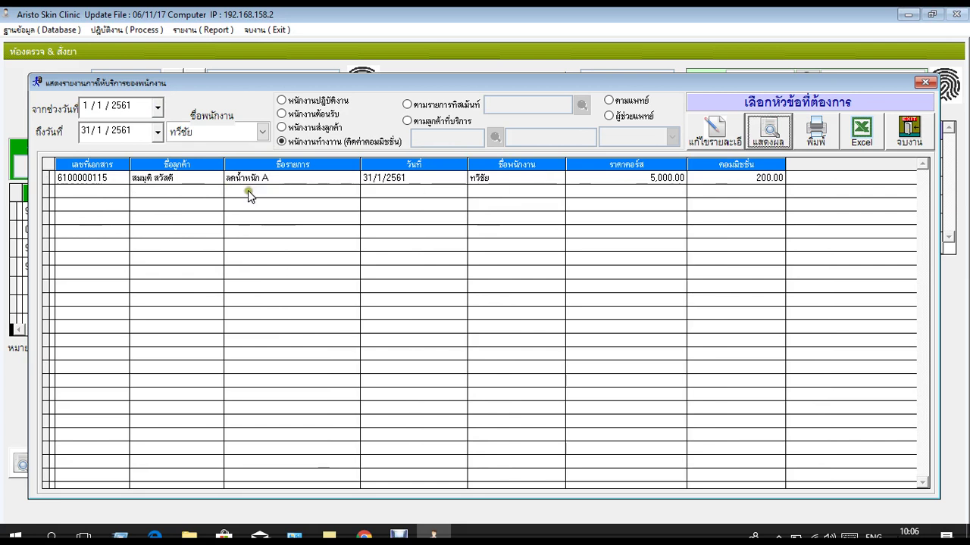
left_click(68, 179)
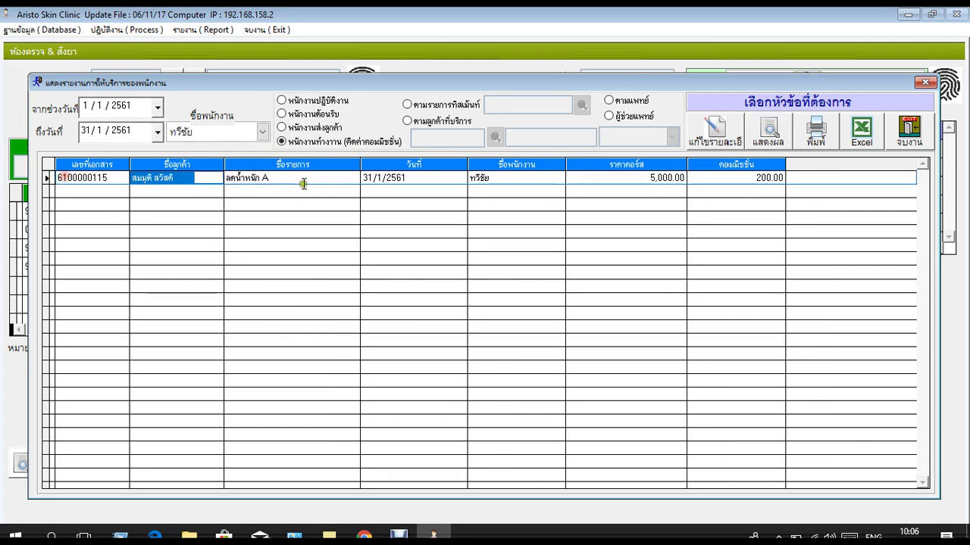
Check the course item, course price and commission amount of the listed staff commission record
left_click_drag(306, 178, 197, 172)
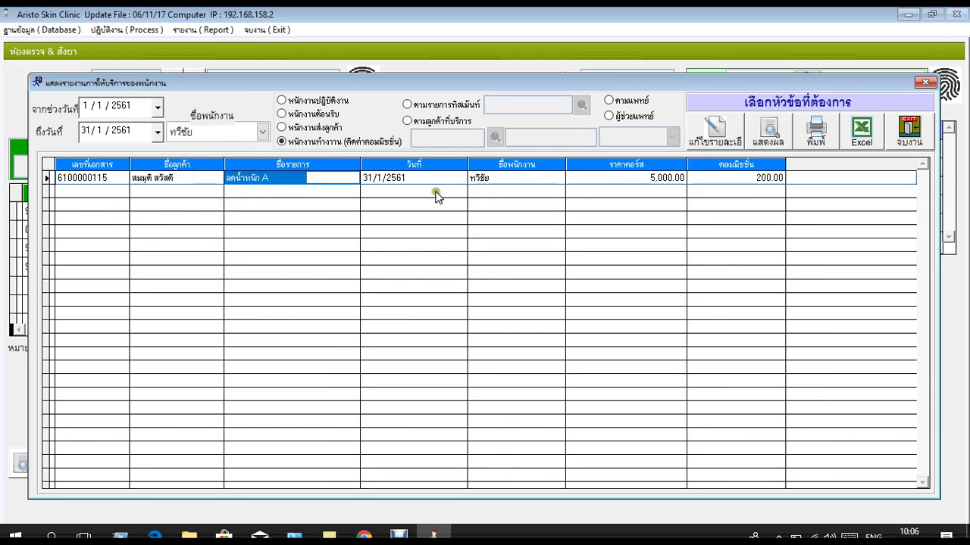
left_click(606, 175)
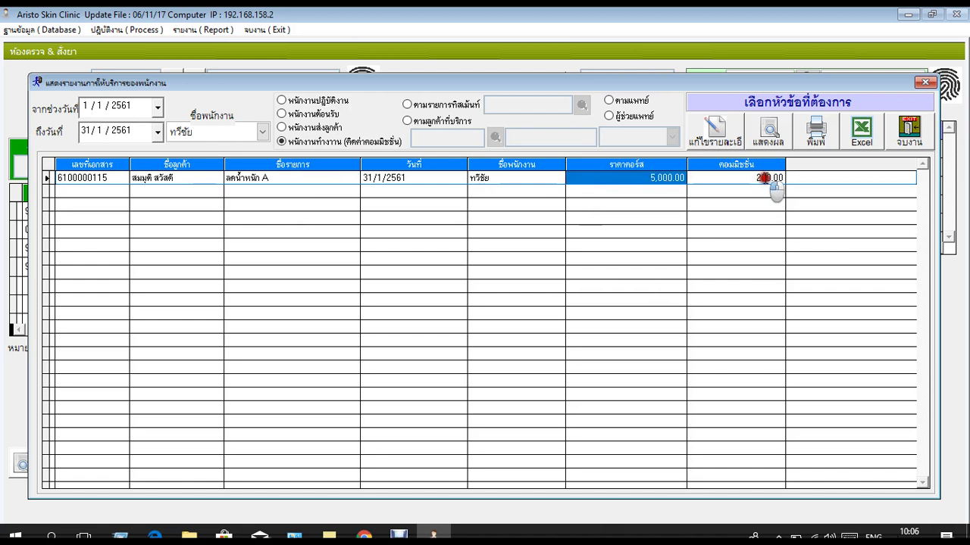
left_click(734, 178)
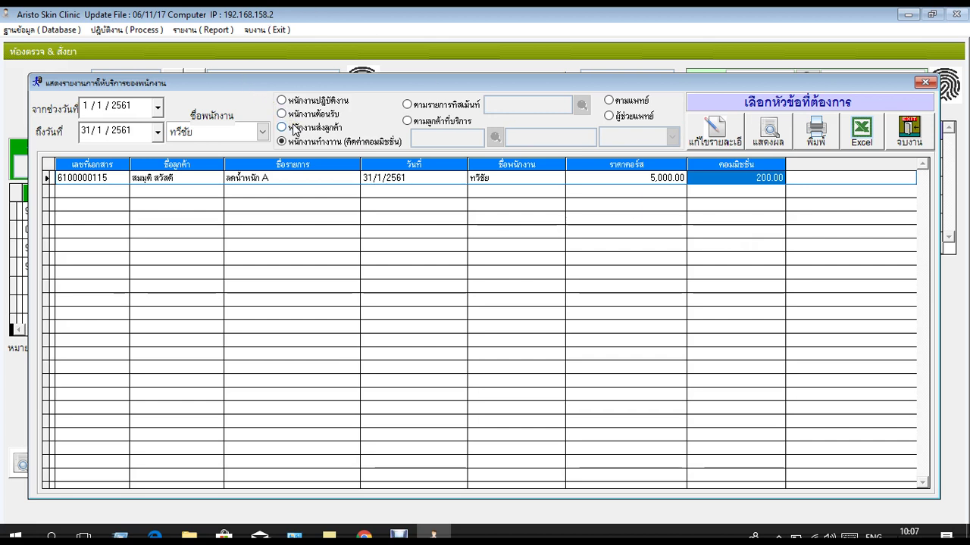
Display the service report from 1/1/2561 to 31/1/2561 filtered by treatment item (ตามรายการทรีสเม้นท์) for ลดน้ำหนัก A
left_click(408, 103)
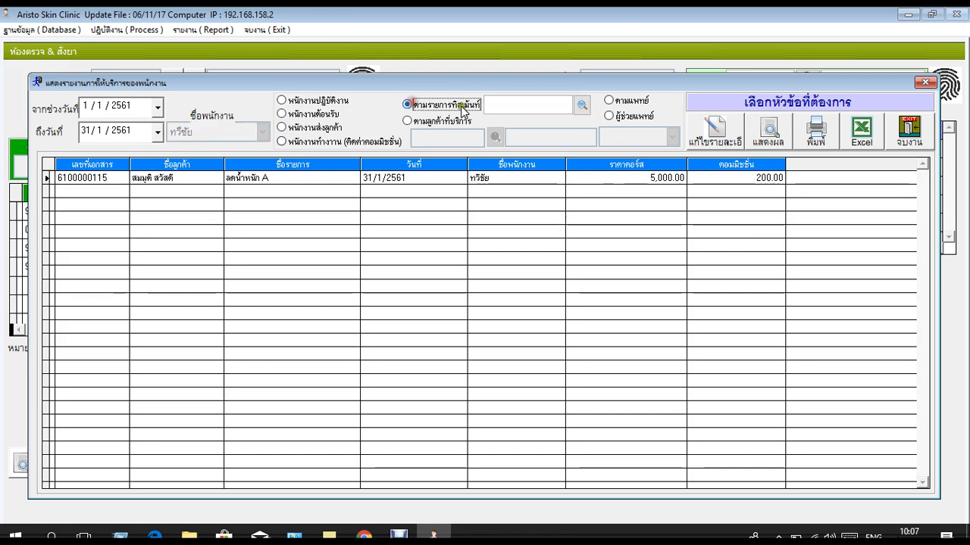
left_click(581, 106)
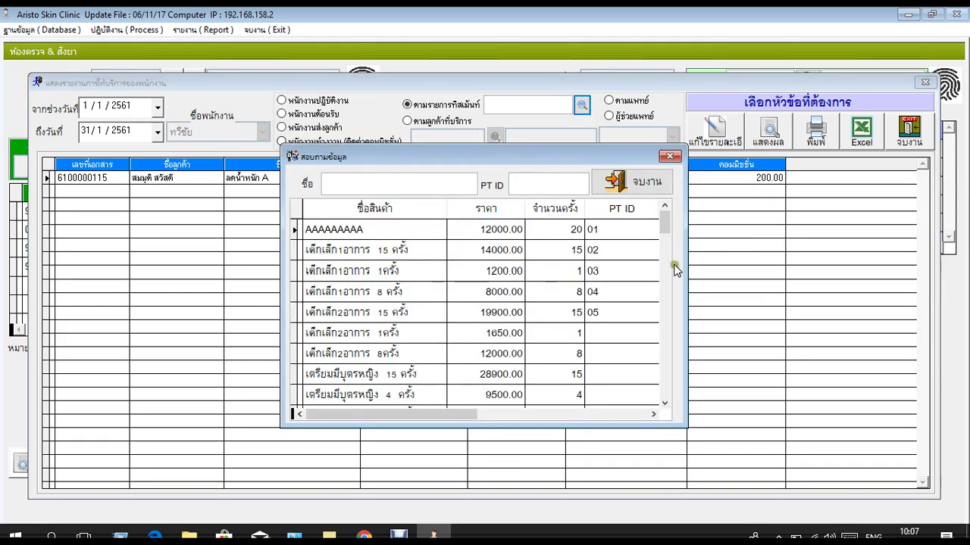
left_click(664, 403)
left_click(665, 403)
left_click(665, 404)
left_click(664, 403)
left_click(664, 403)
left_click(665, 404)
left_click(664, 403)
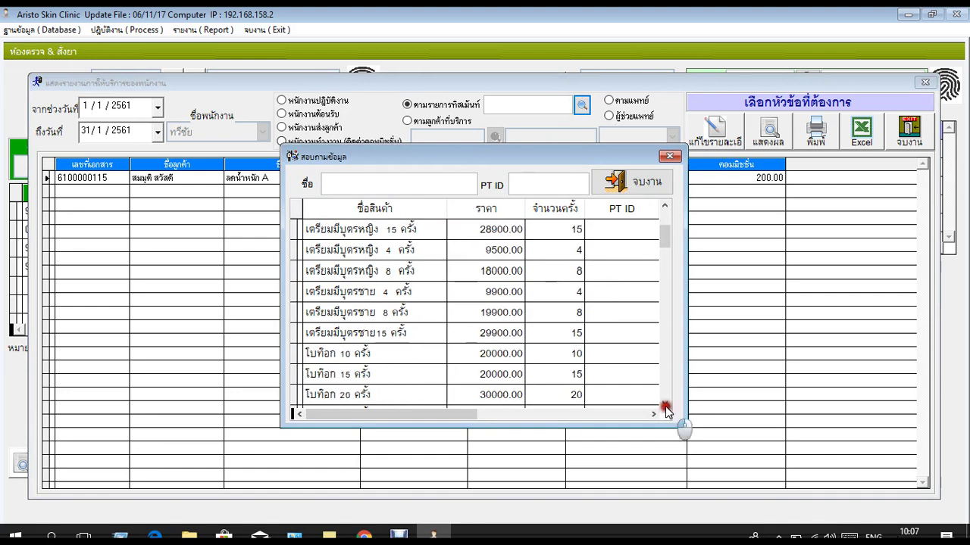
left_click(665, 407)
left_click(665, 407)
left_click(665, 407)
left_click(665, 407)
left_click(665, 407)
left_click(665, 407)
left_click(667, 407)
left_click(668, 408)
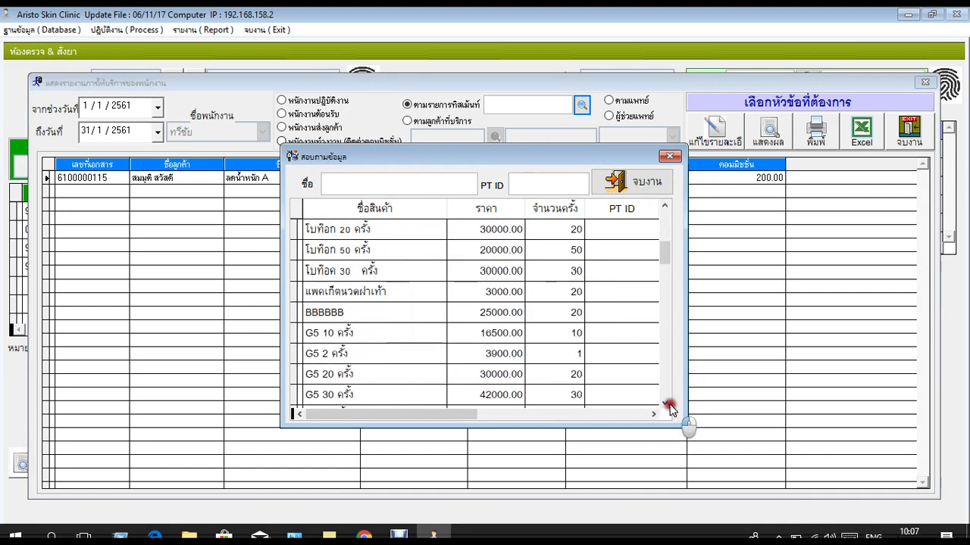
left_click(668, 408)
left_click(668, 408)
left_click(668, 407)
left_click(668, 407)
left_click(668, 407)
left_click(668, 408)
left_click(668, 407)
left_click(669, 407)
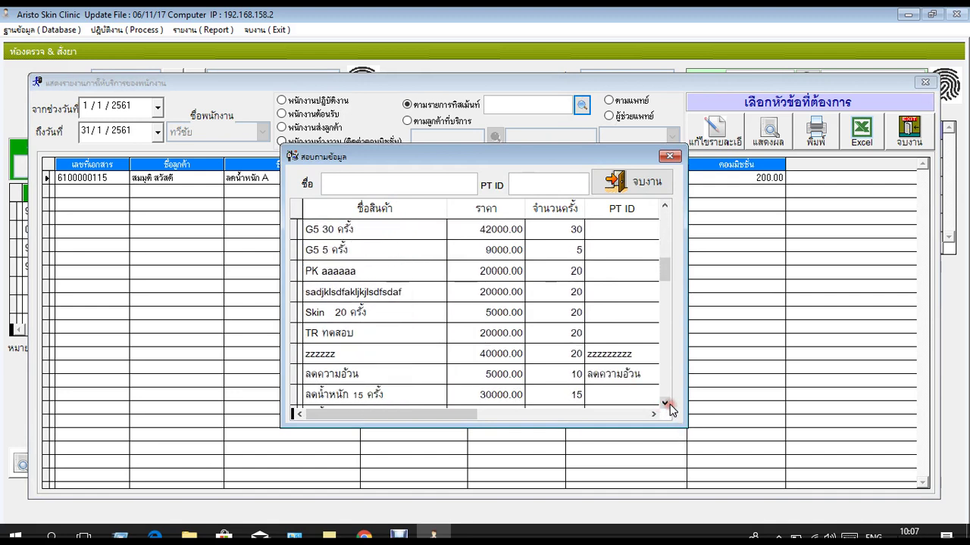
left_click(668, 407)
left_click(668, 408)
left_click(668, 408)
left_click(668, 408)
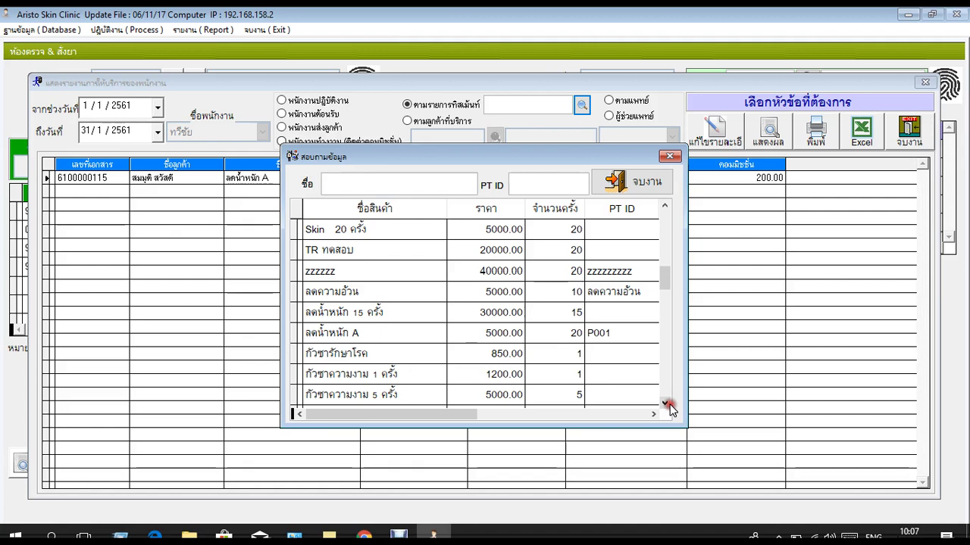
left_click(416, 334)
left_click(642, 182)
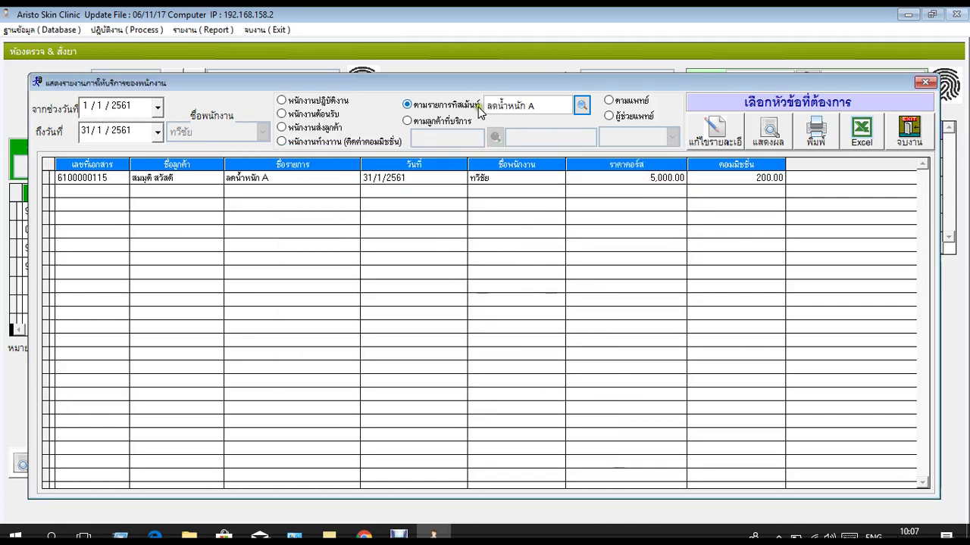
left_click(769, 133)
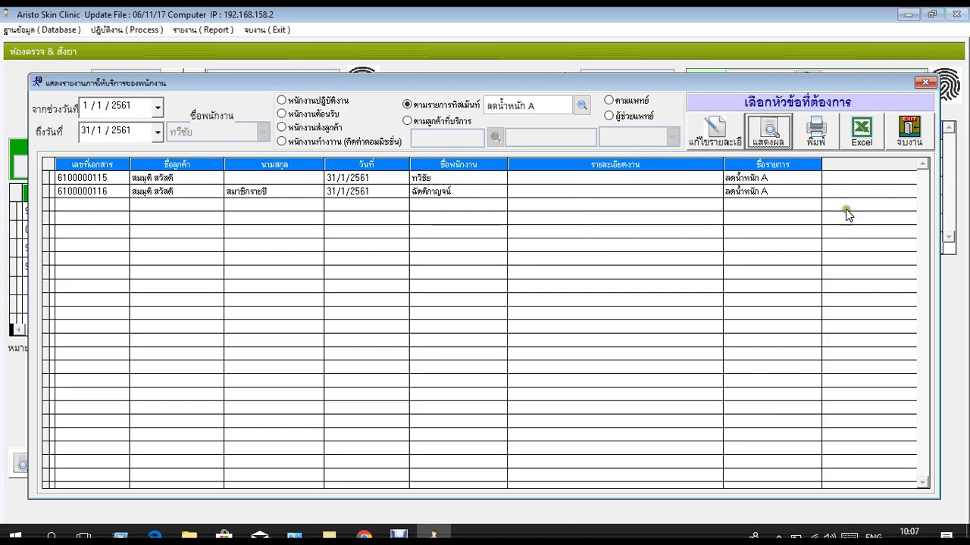
Export the ลดน้ำหนัก A service report to Excel, view the workbook, and close both the workbook and the report
left_click(859, 130)
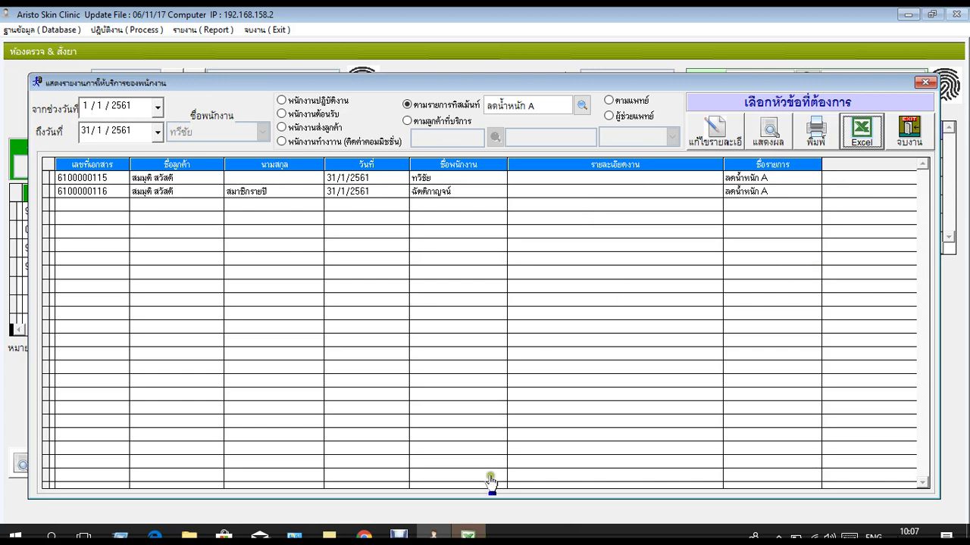
left_click(466, 536)
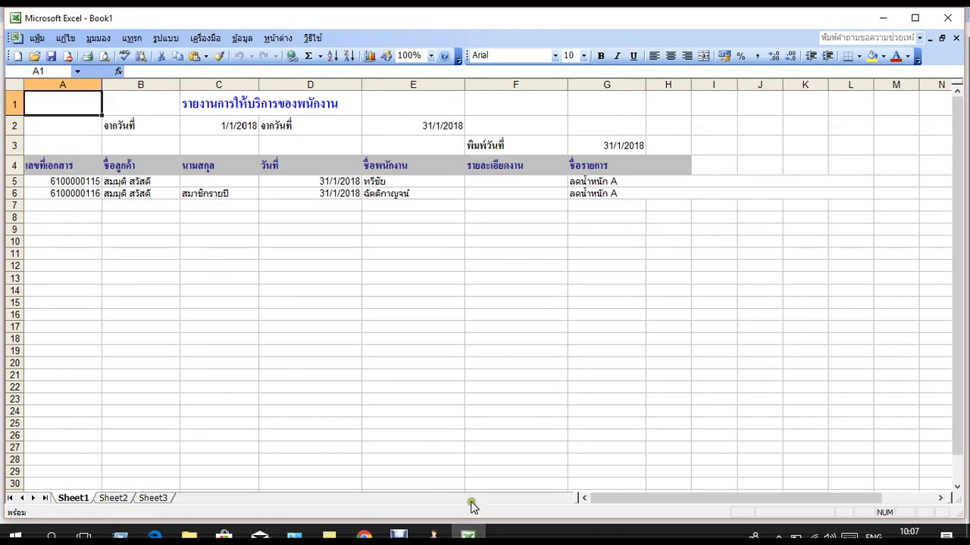
left_click(953, 21)
left_click(489, 310)
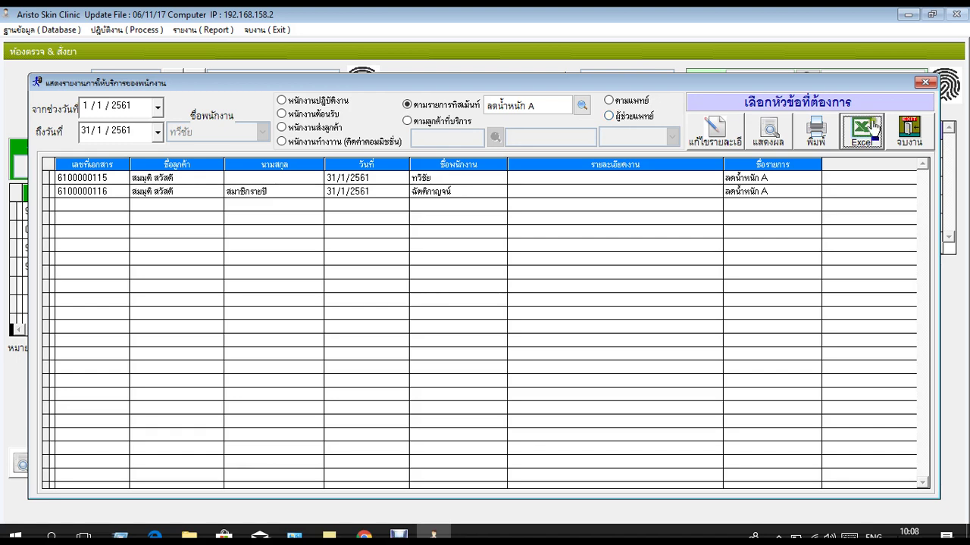
left_click(907, 131)
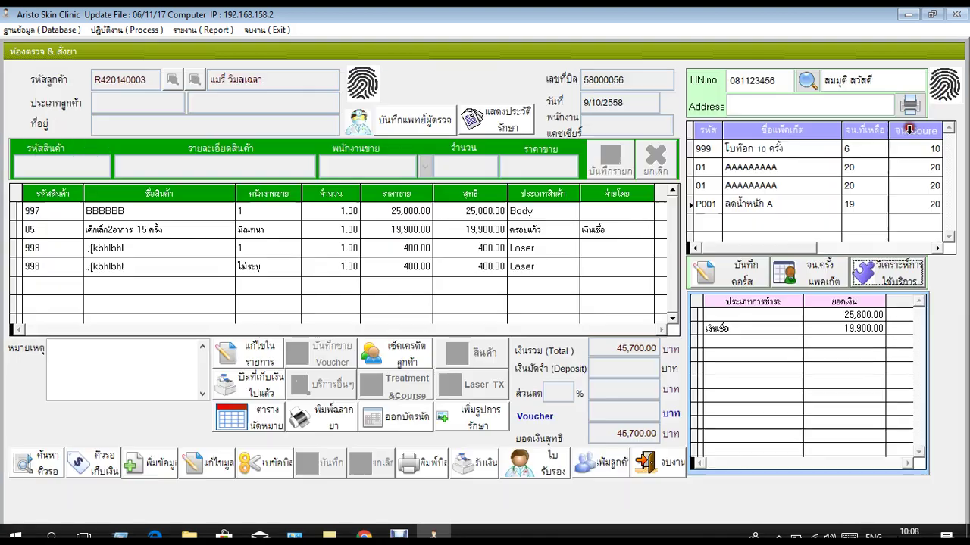
Open the customer package list (จน.ครั้งแพคเก็ต) and filter it to the member whose courses are being reviewed
left_click(805, 273)
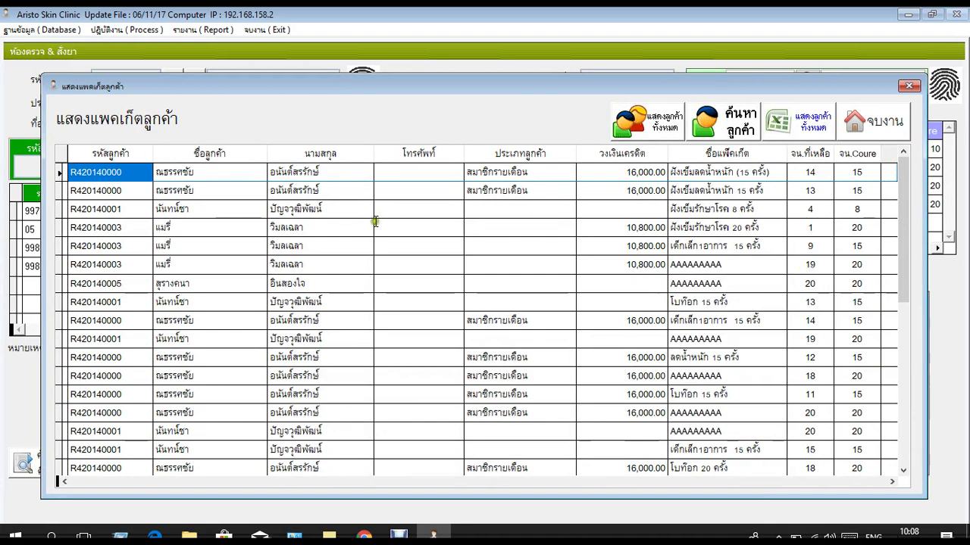
left_click(725, 129)
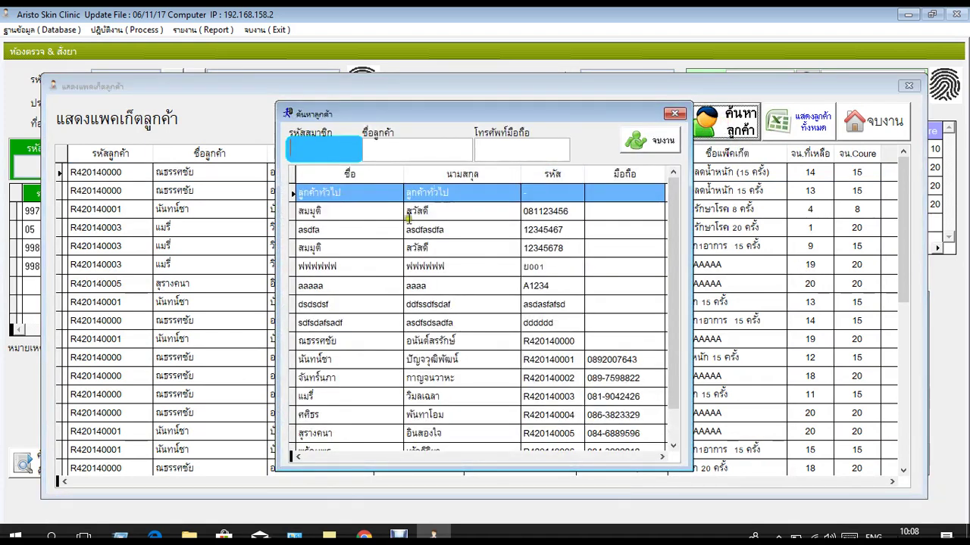
left_click(371, 213)
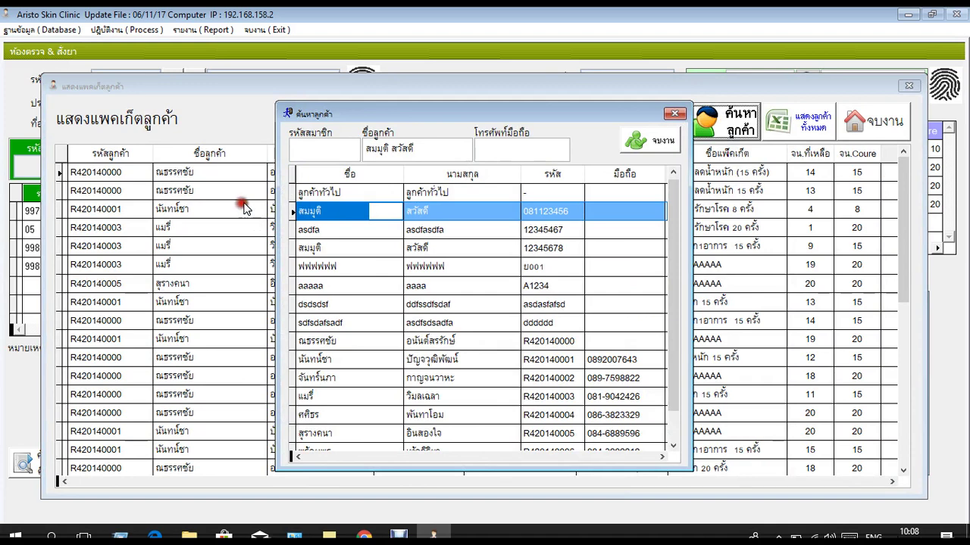
left_click(653, 142)
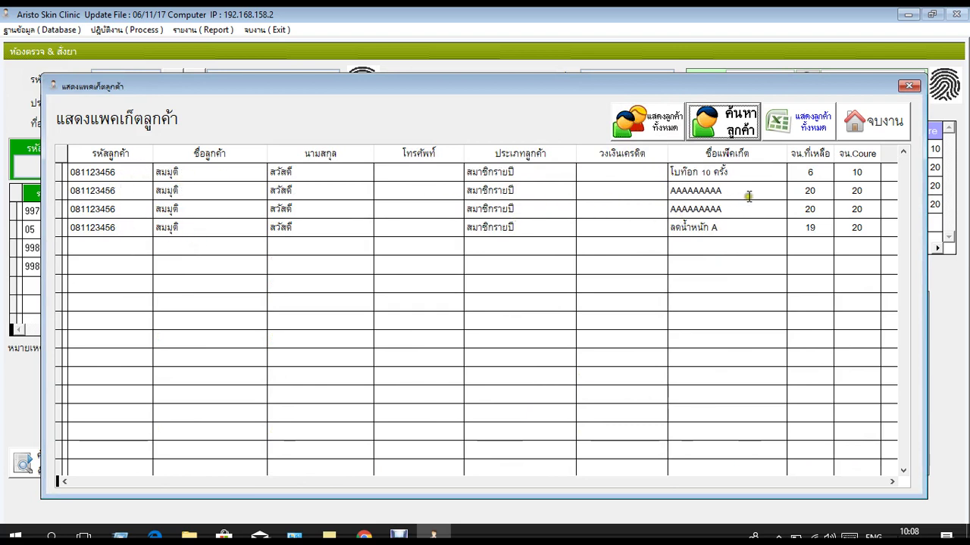
Check the remaining sessions of the โบท๊อก 10 ครั้ง and ลดน้ำหนัก A packages, and close the package list
left_click(801, 176)
left_click(806, 226)
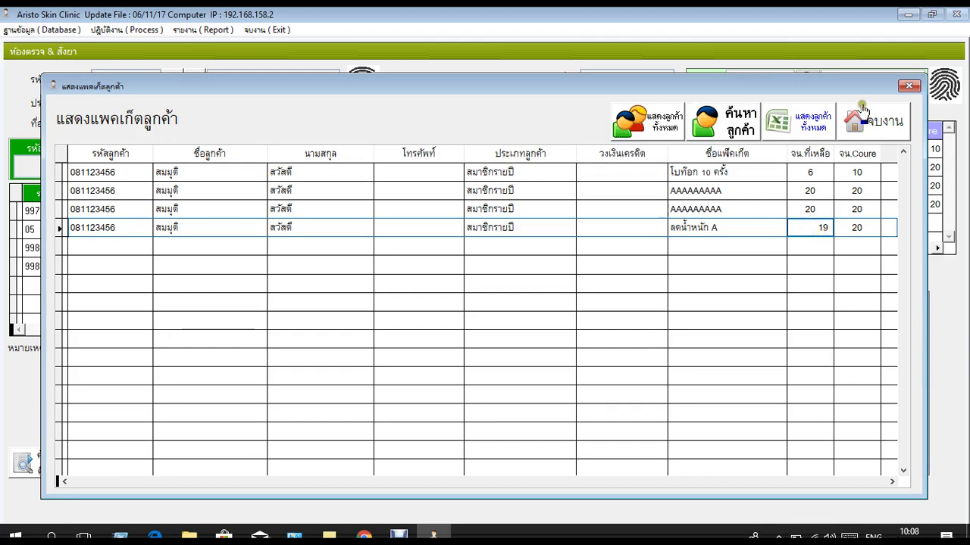
left_click(868, 127)
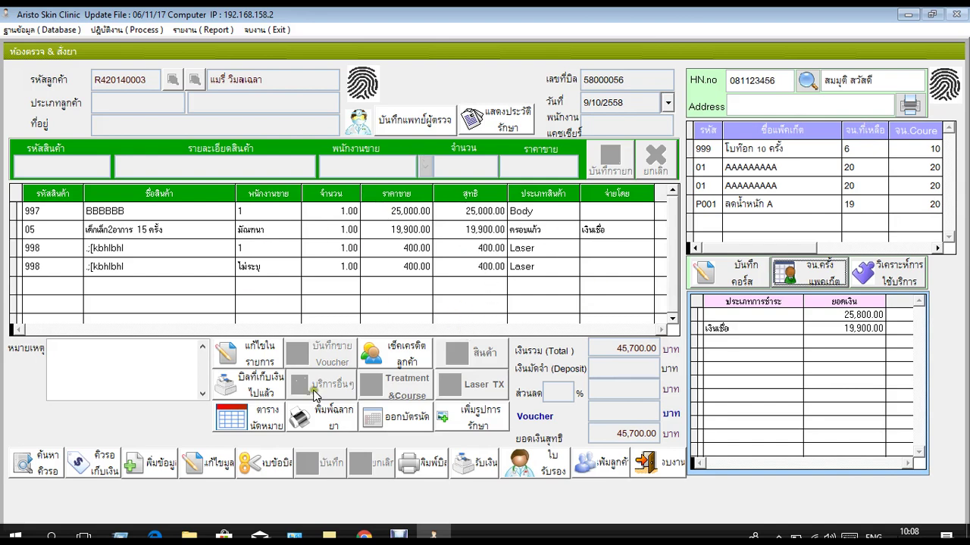
Open the appointment calendar (ตารางนัดหมาย), view the daily schedule for 1 กุมภาพันธ์ 2561, and close that schedule
left_click(260, 429)
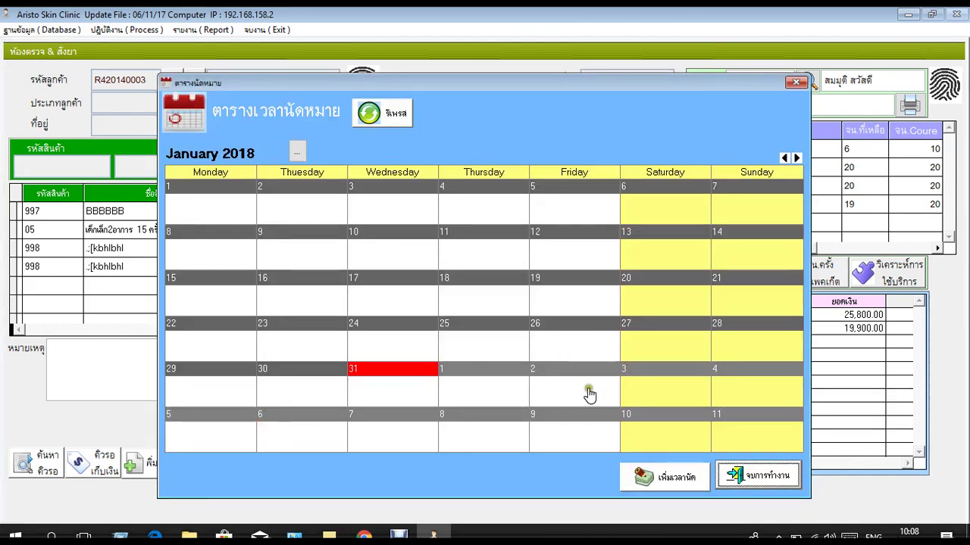
left_click(491, 404)
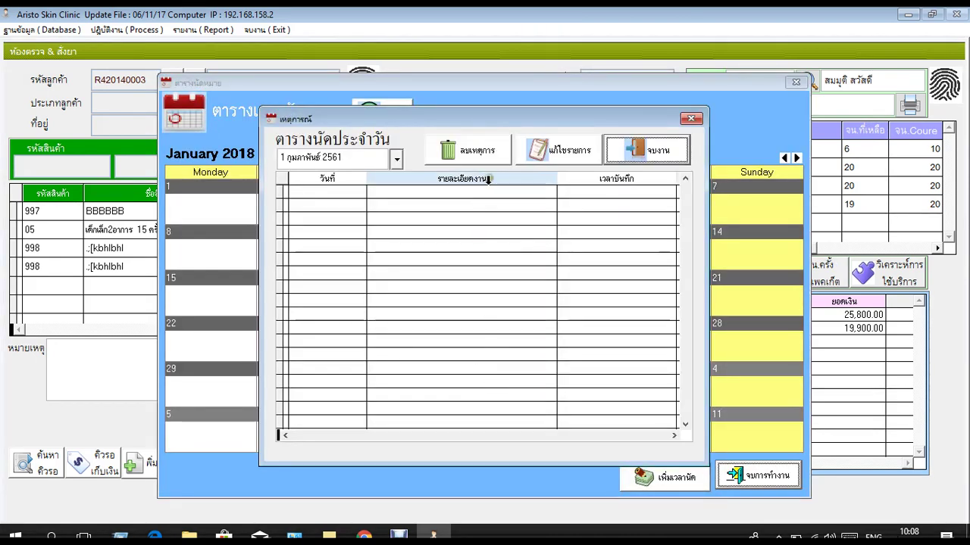
left_click(677, 159)
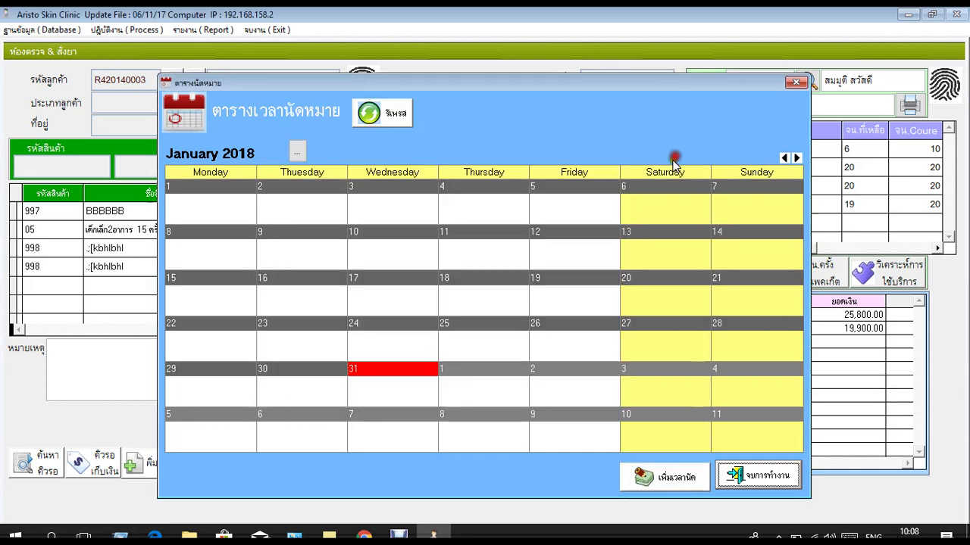
Add a new appointment with the subject "asdfsdfasfsd" and the event message "asdfasfasfasfa"
left_click(665, 477)
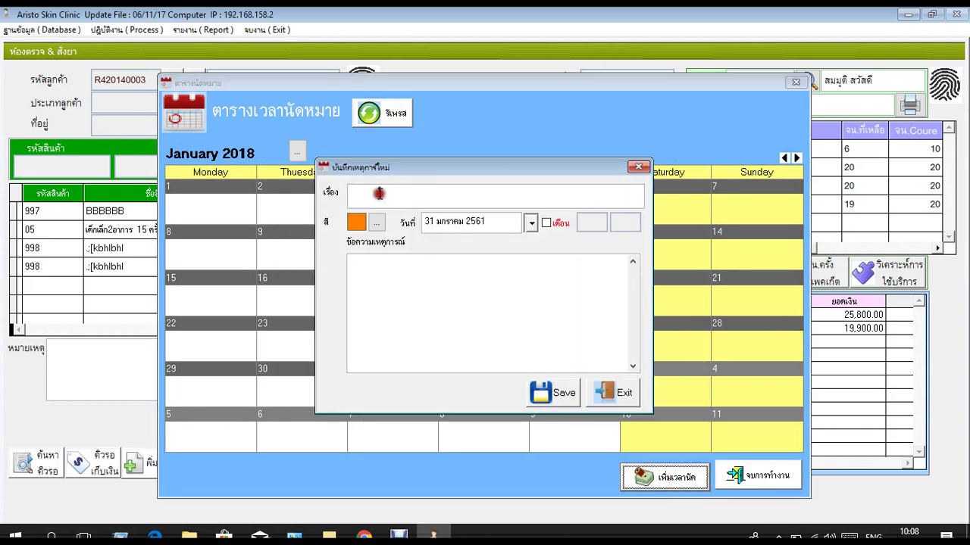
left_click(379, 194)
type("asdfsdfasfsd")
left_click(390, 286)
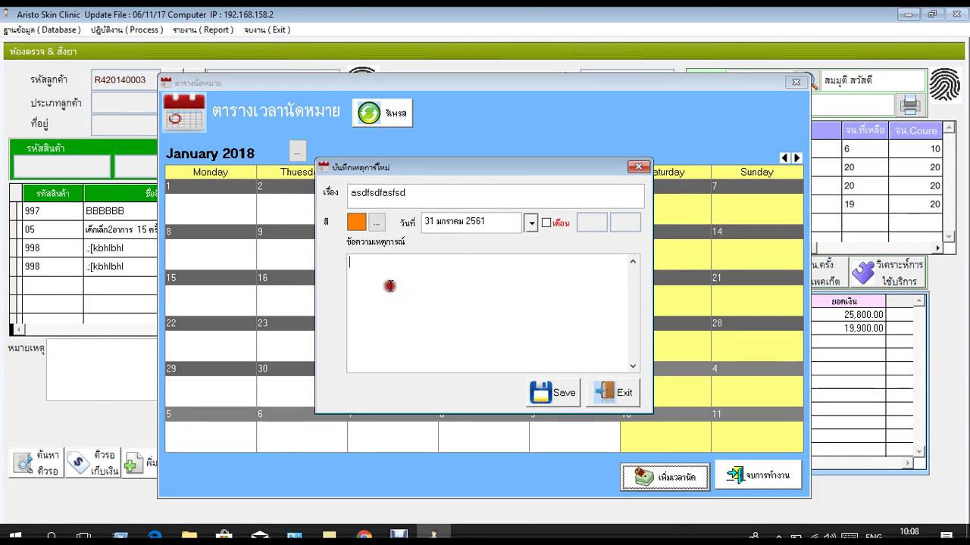
type("asdfasfasfasfa")
Set the appointment date to 3 กุมภาพันธ์ 2561 and enable its reminder (เตือน) with 13 as the hour
left_click(531, 223)
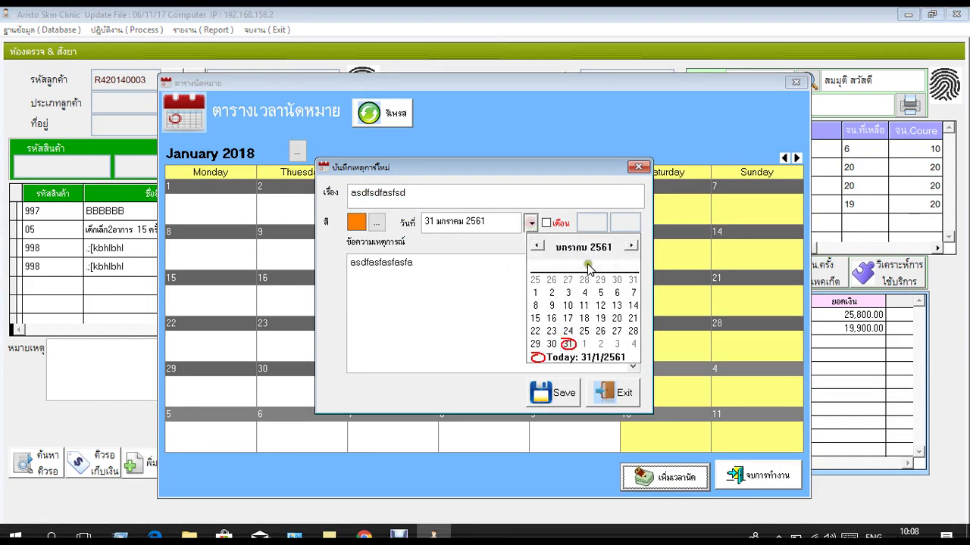
left_click(630, 246)
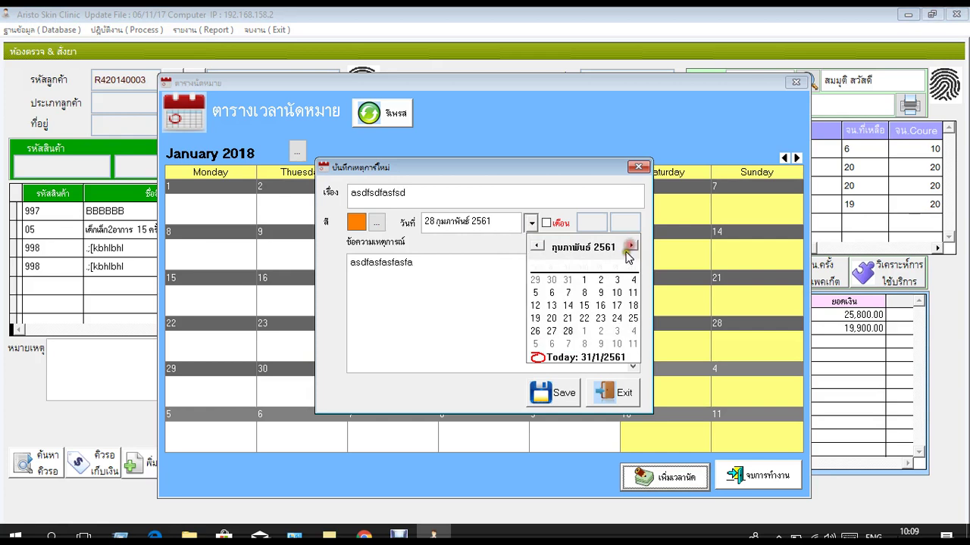
left_click(617, 279)
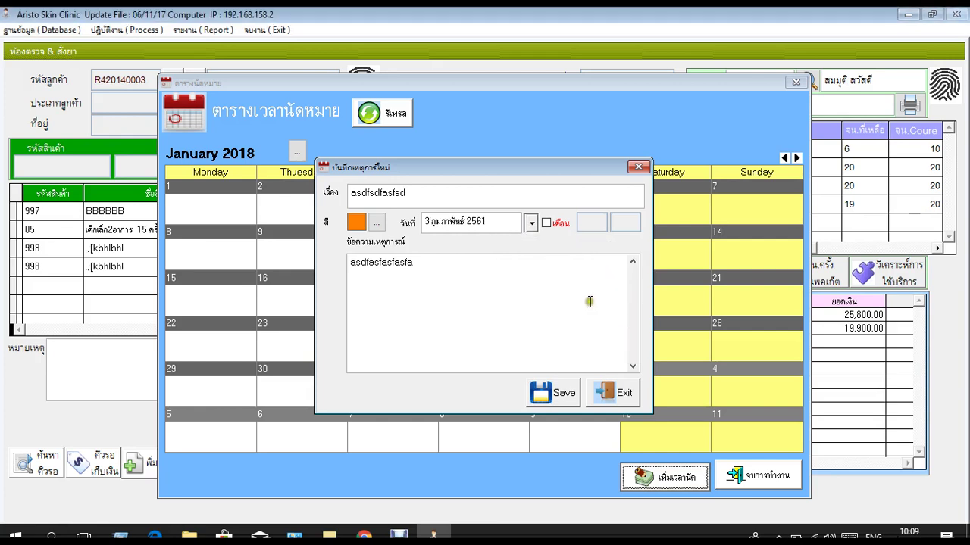
left_click(547, 224)
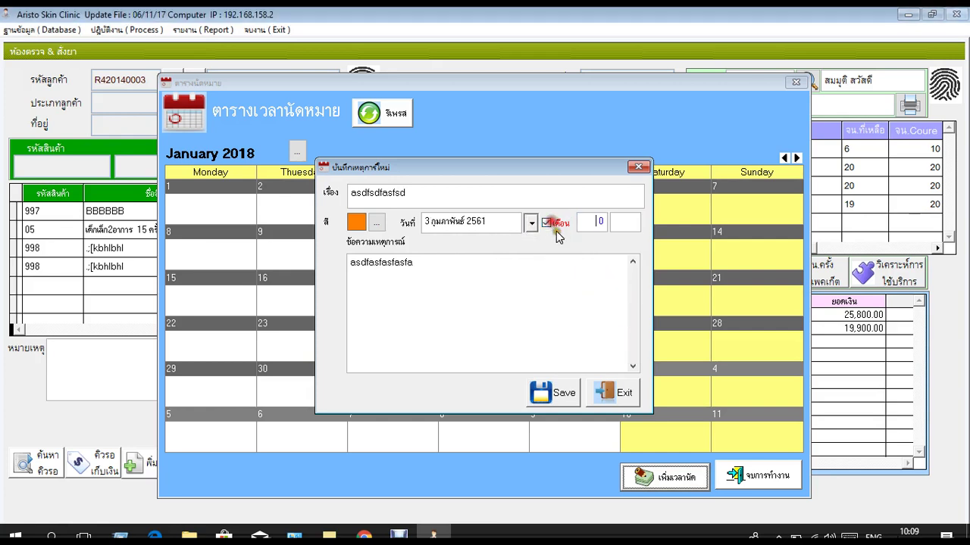
left_click(600, 227)
type("13")
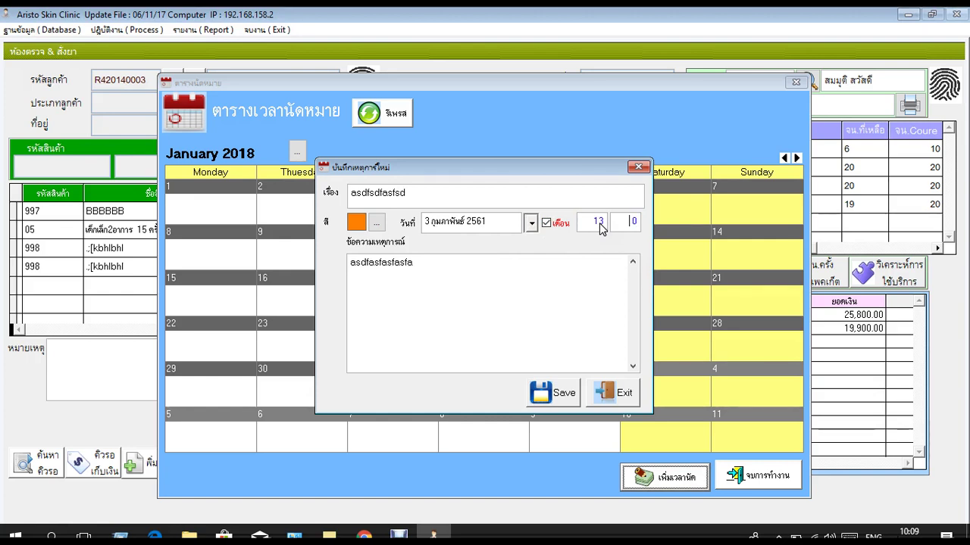
Save the new appointment and close the appointment calendar
left_click(553, 393)
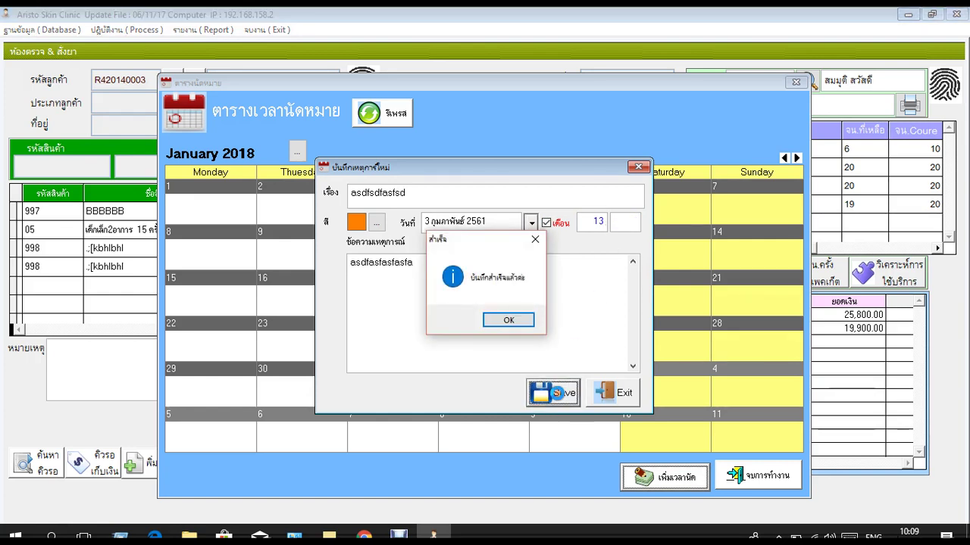
left_click(503, 319)
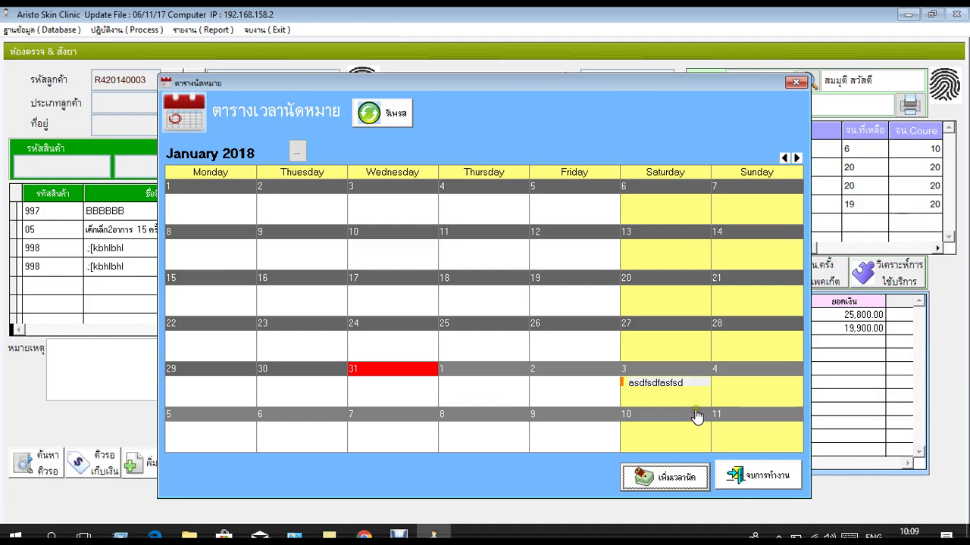
left_click(753, 476)
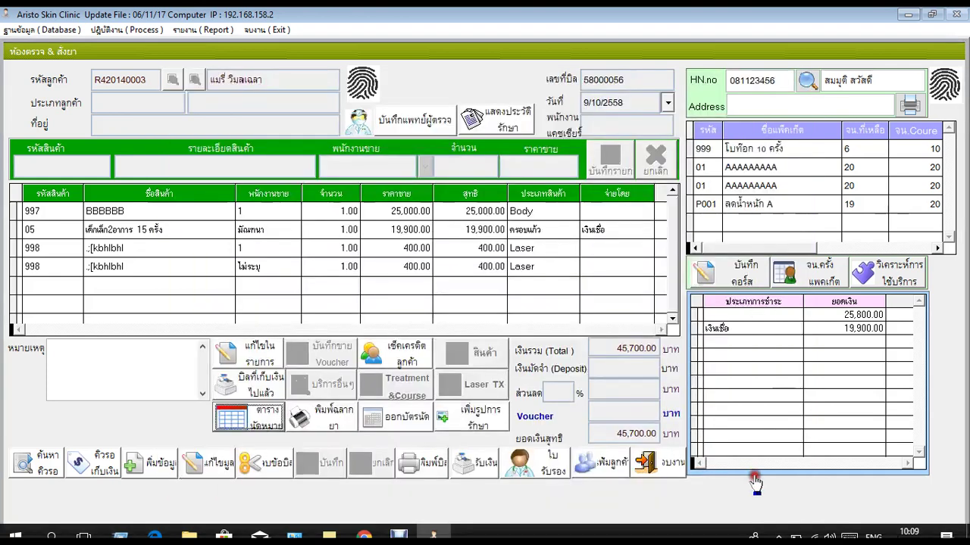